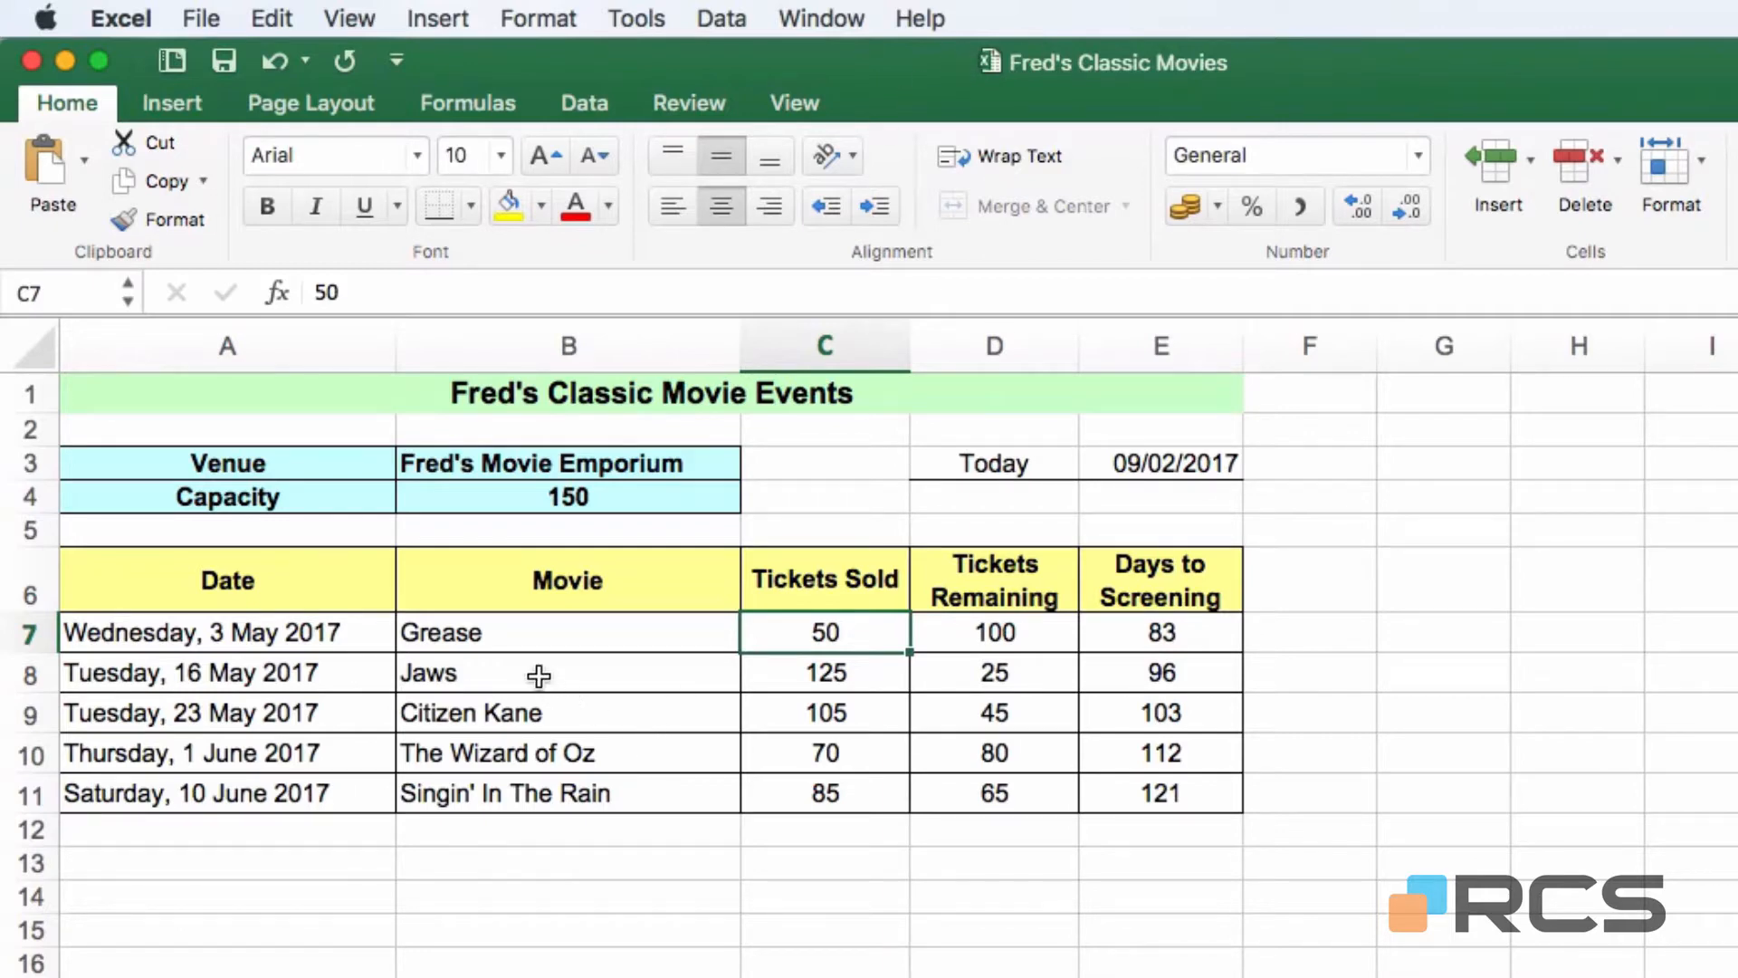
Clear the Jaws title from cell B8 and undo the deletion
click(589, 679)
key(Delete)
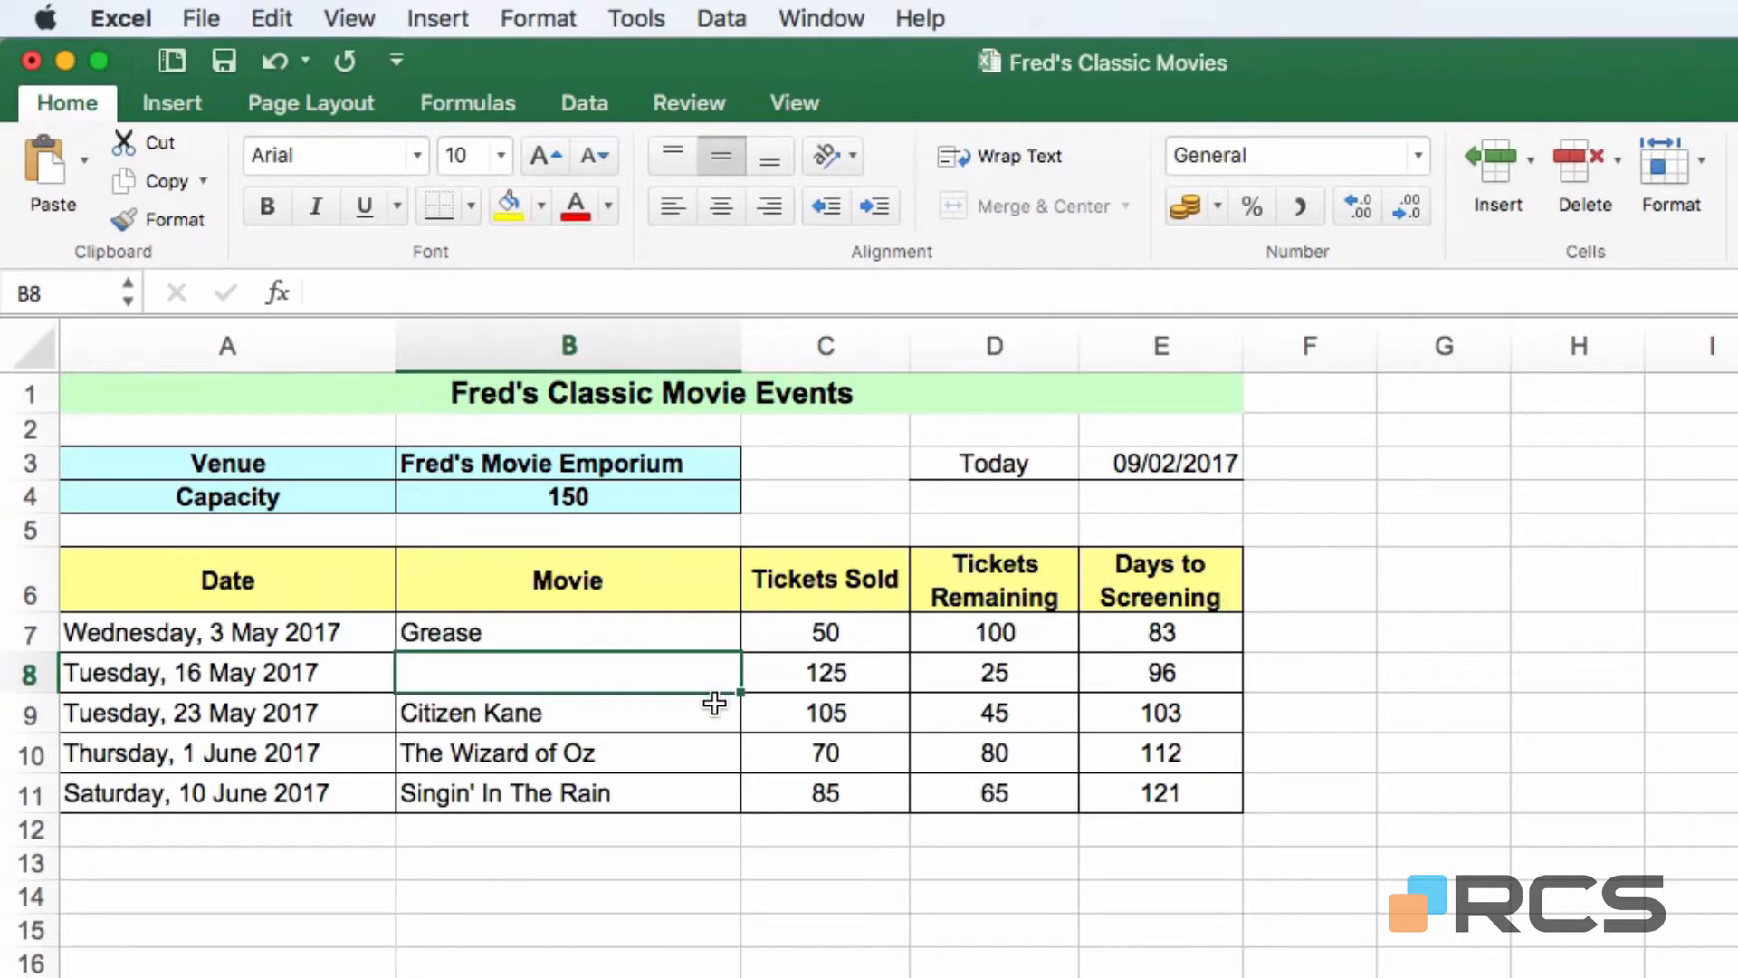
key(super+z)
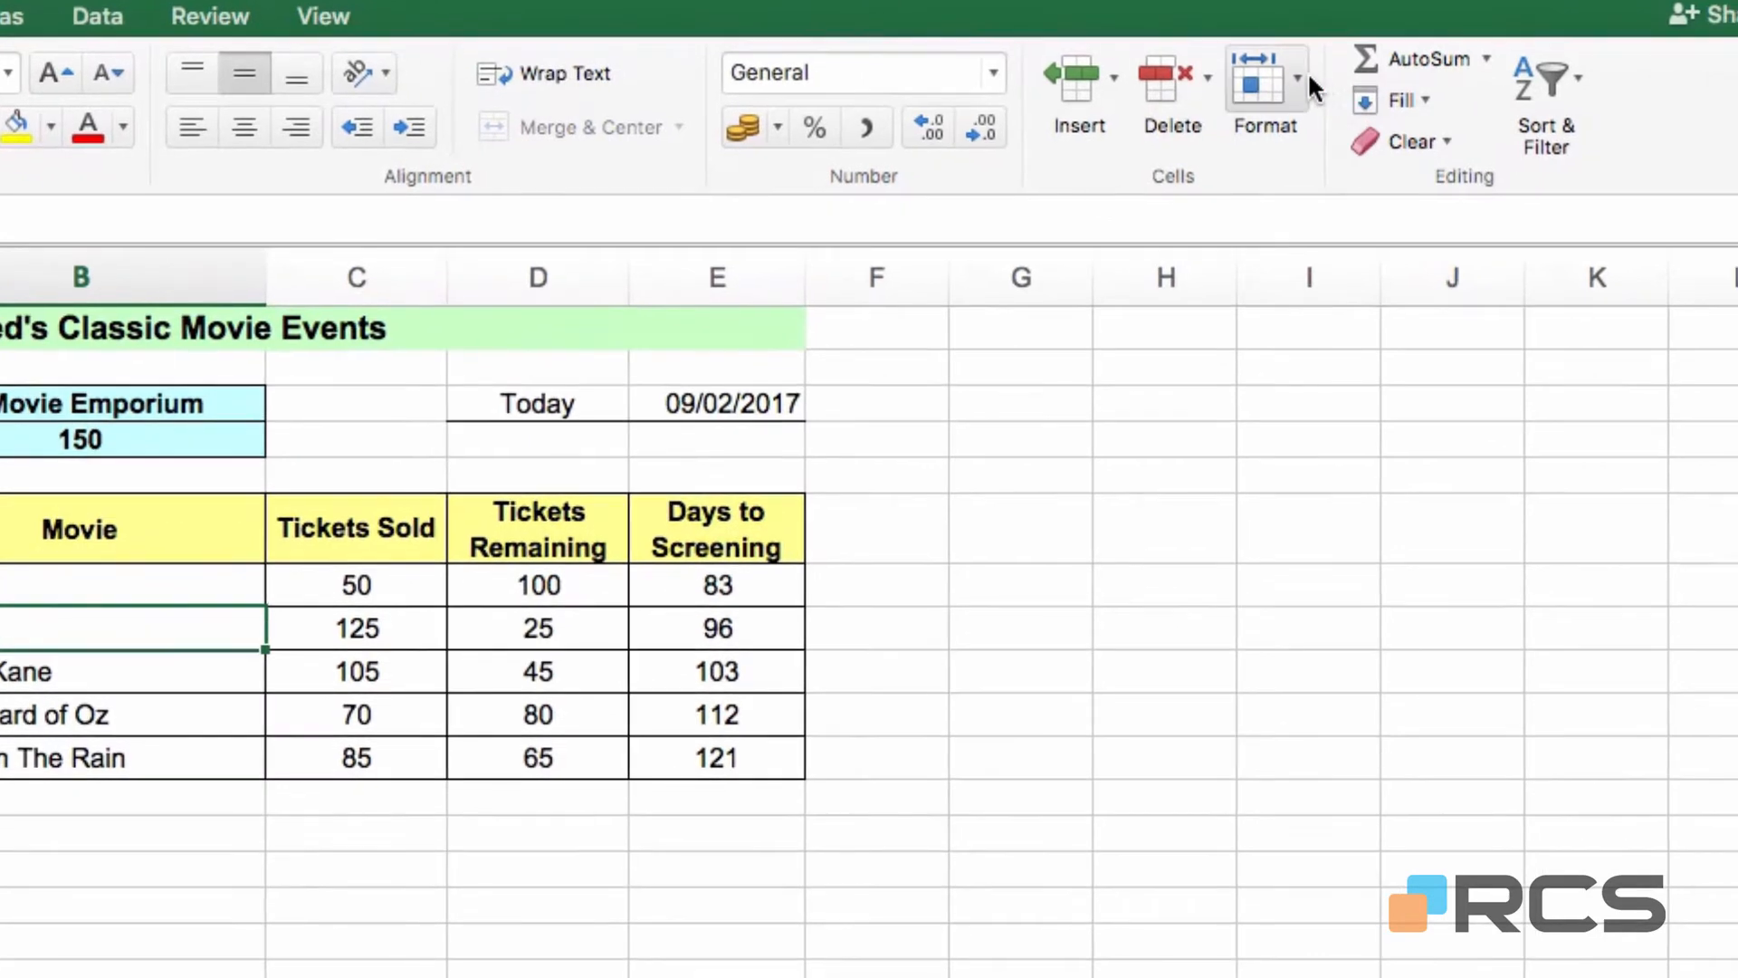
Examine the Number, Alignment and Protection settings in the Format Cells dialog for cell B8, closing it without changes
click(1434, 107)
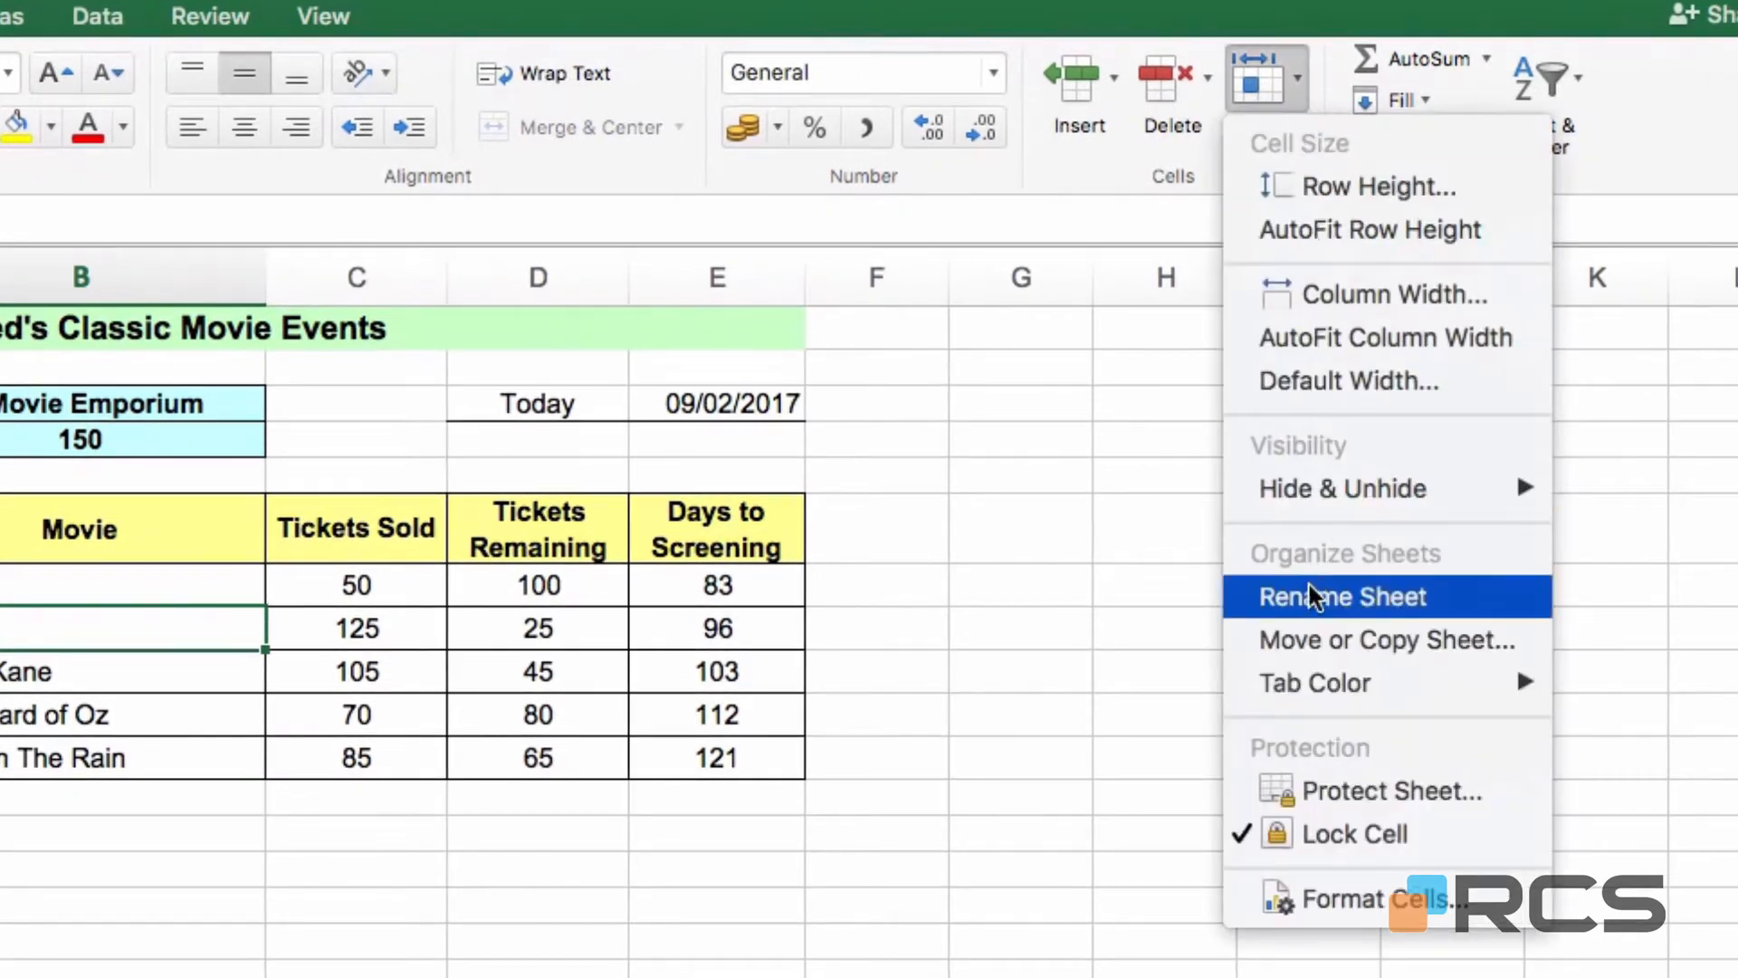
click(1376, 898)
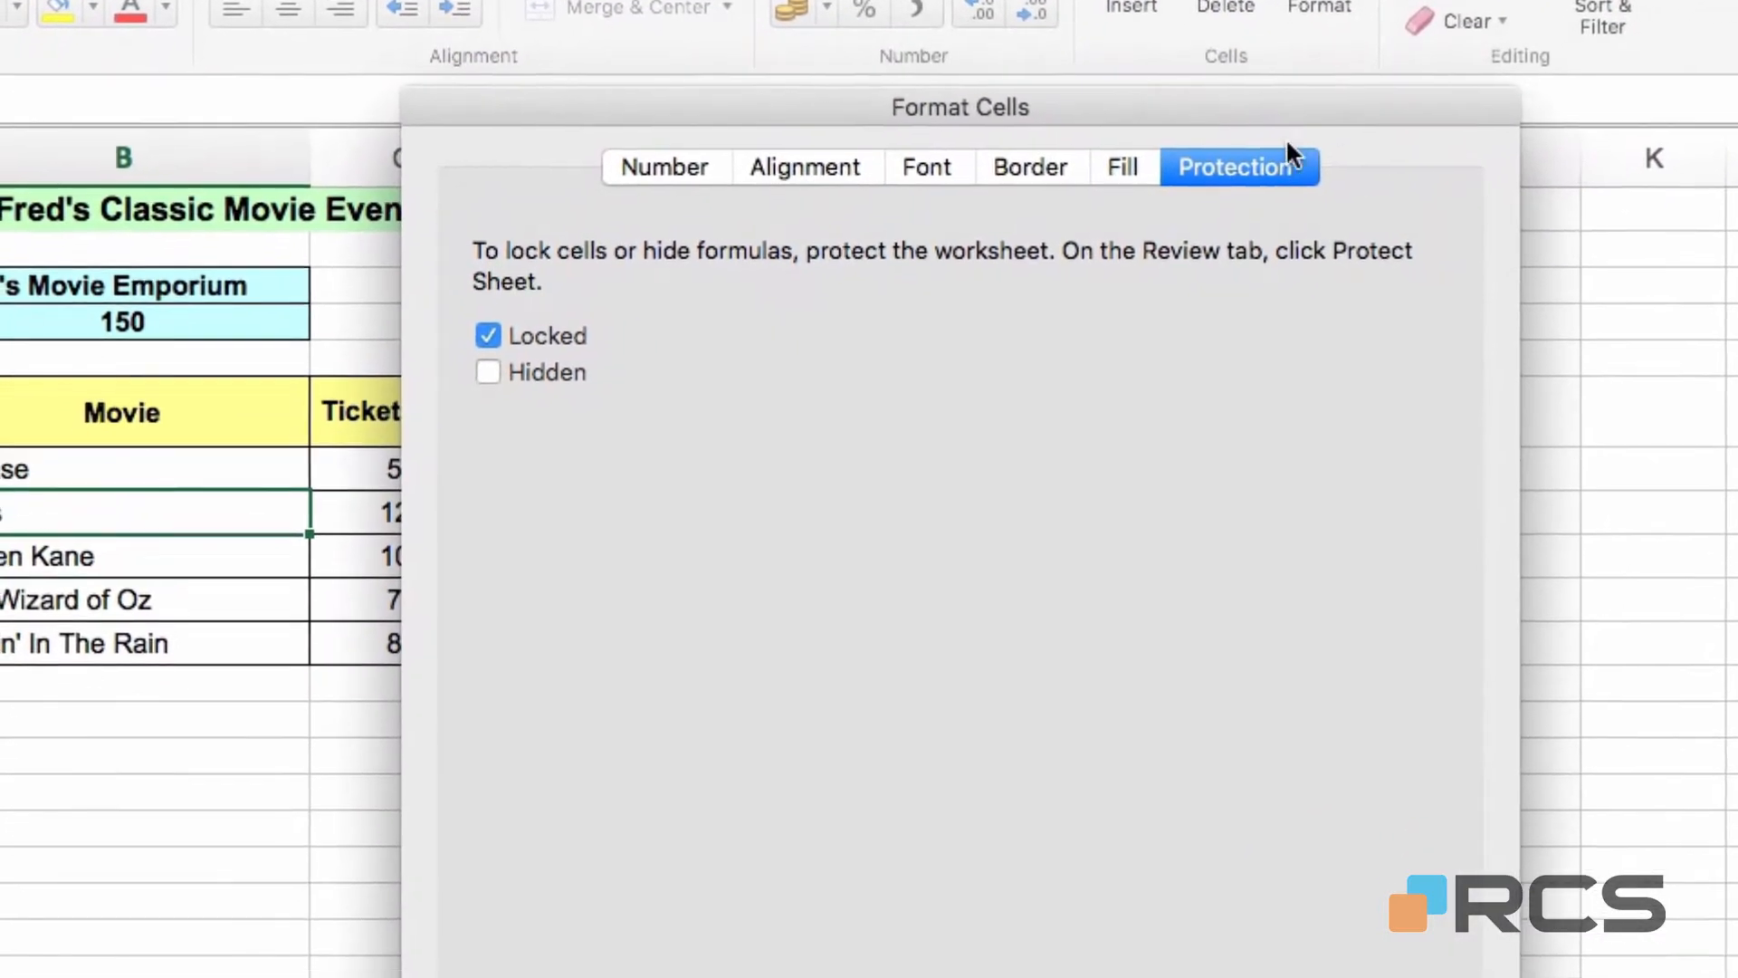
click(667, 168)
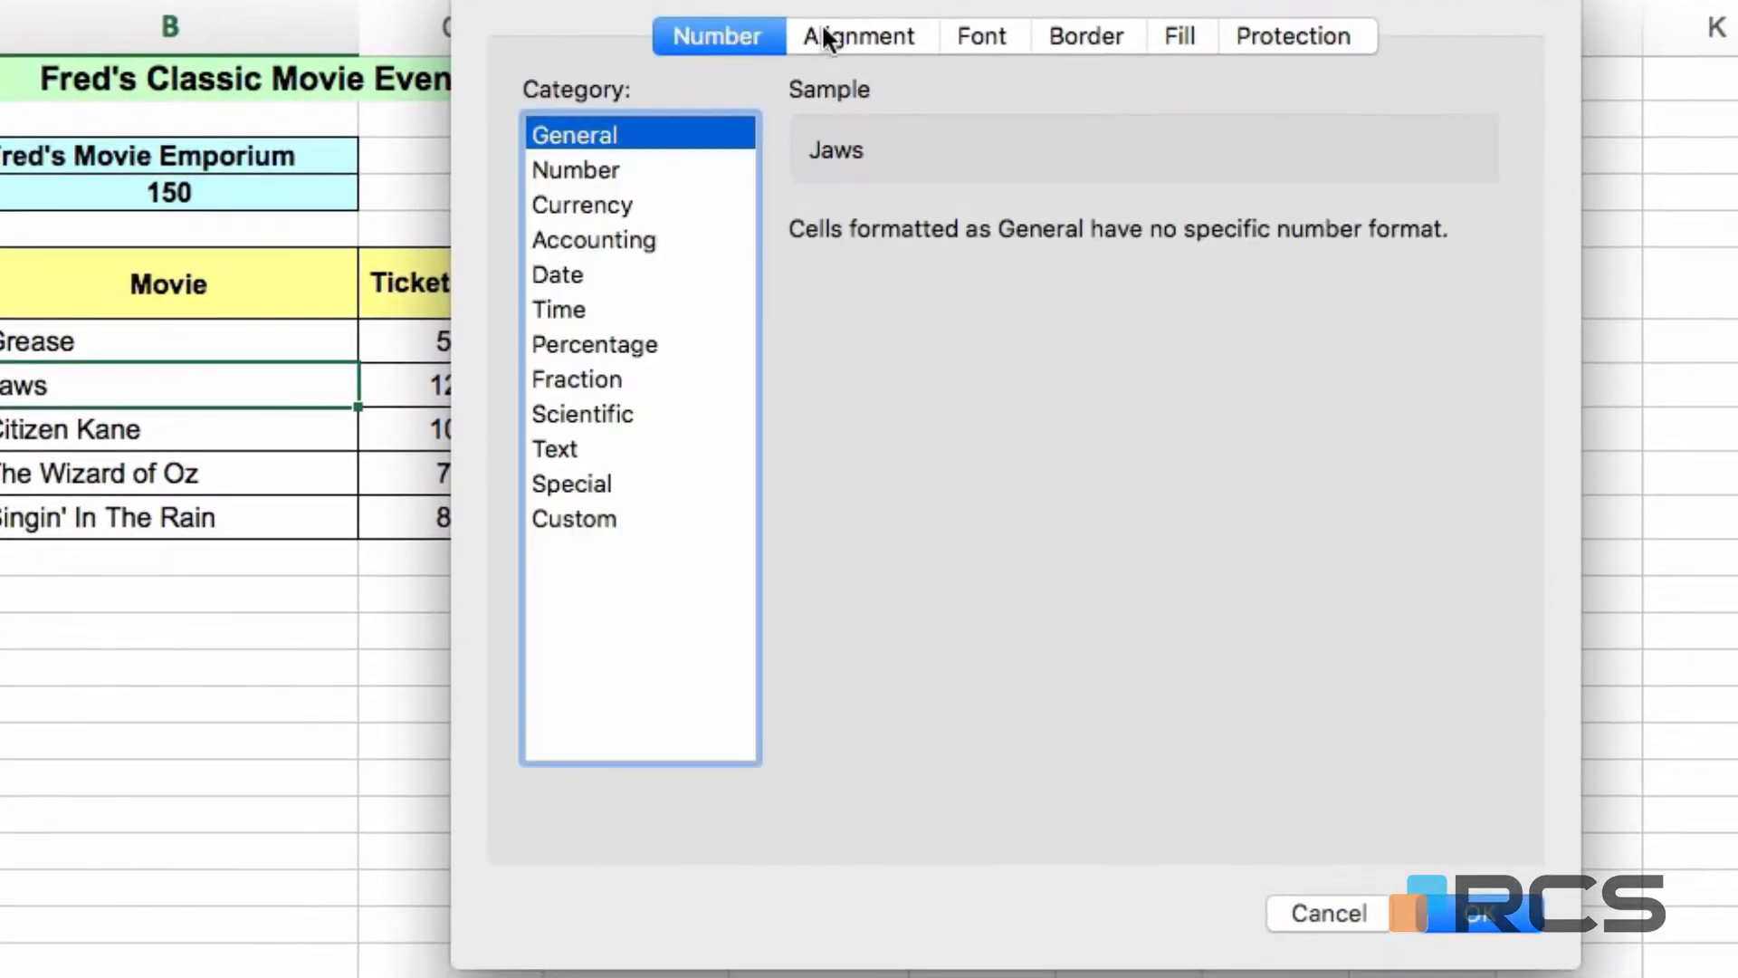
click(858, 35)
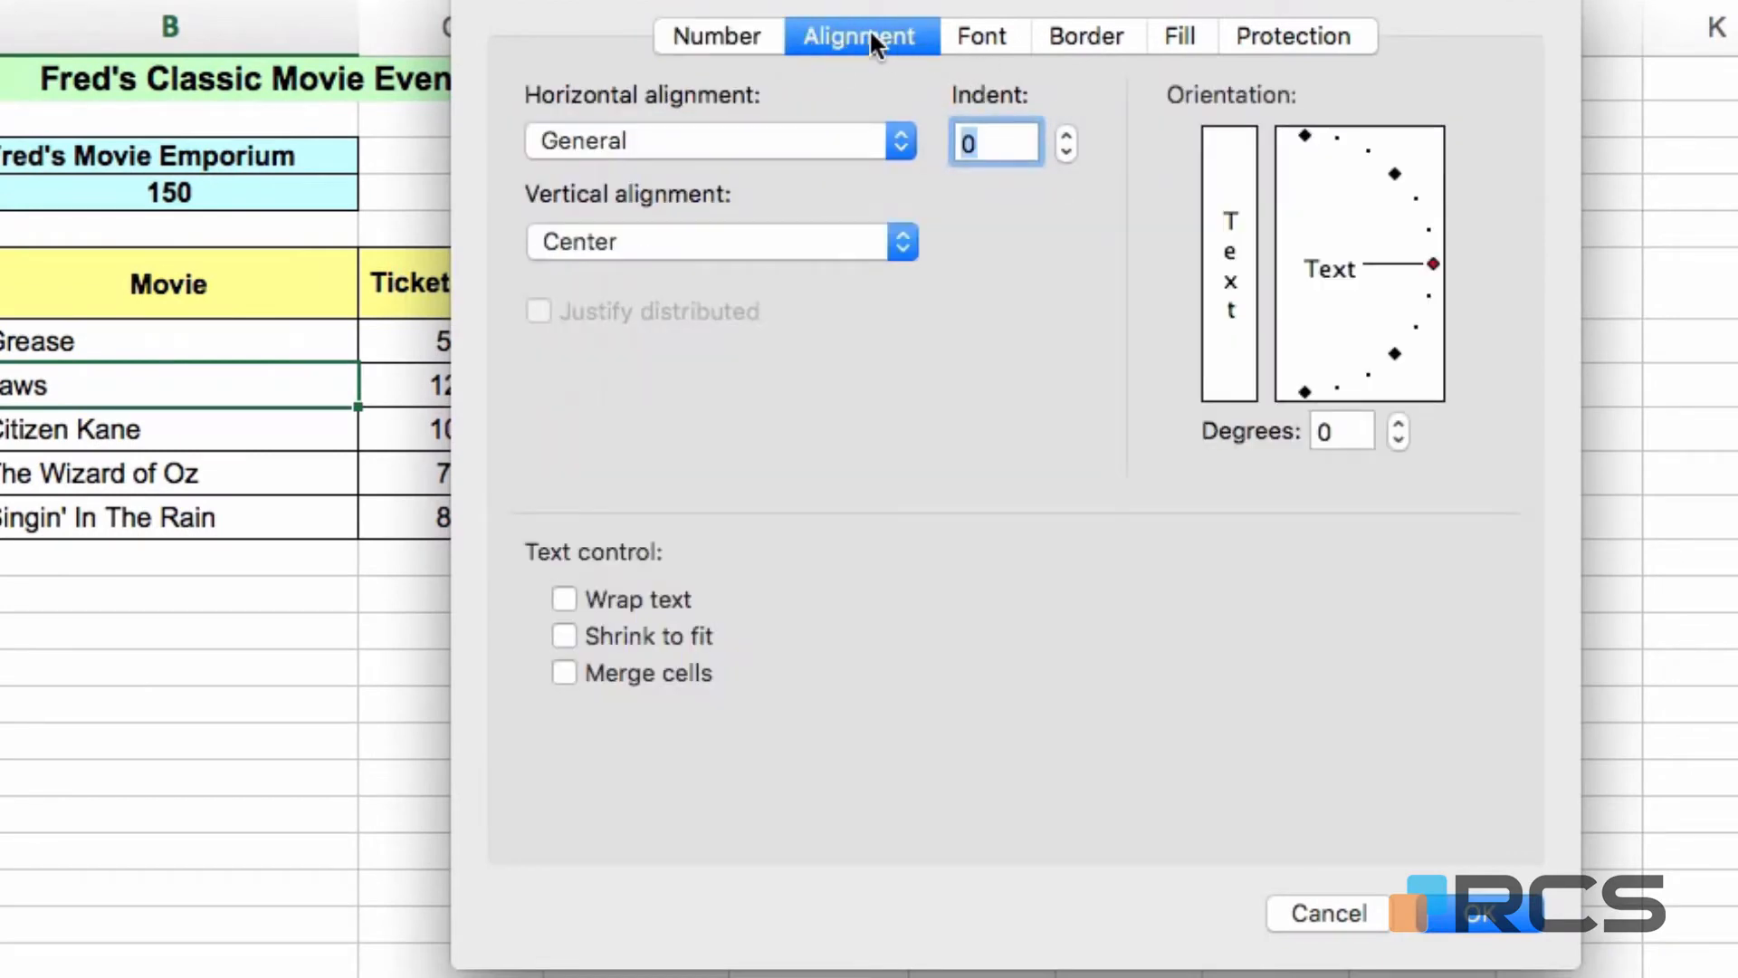
click(1291, 37)
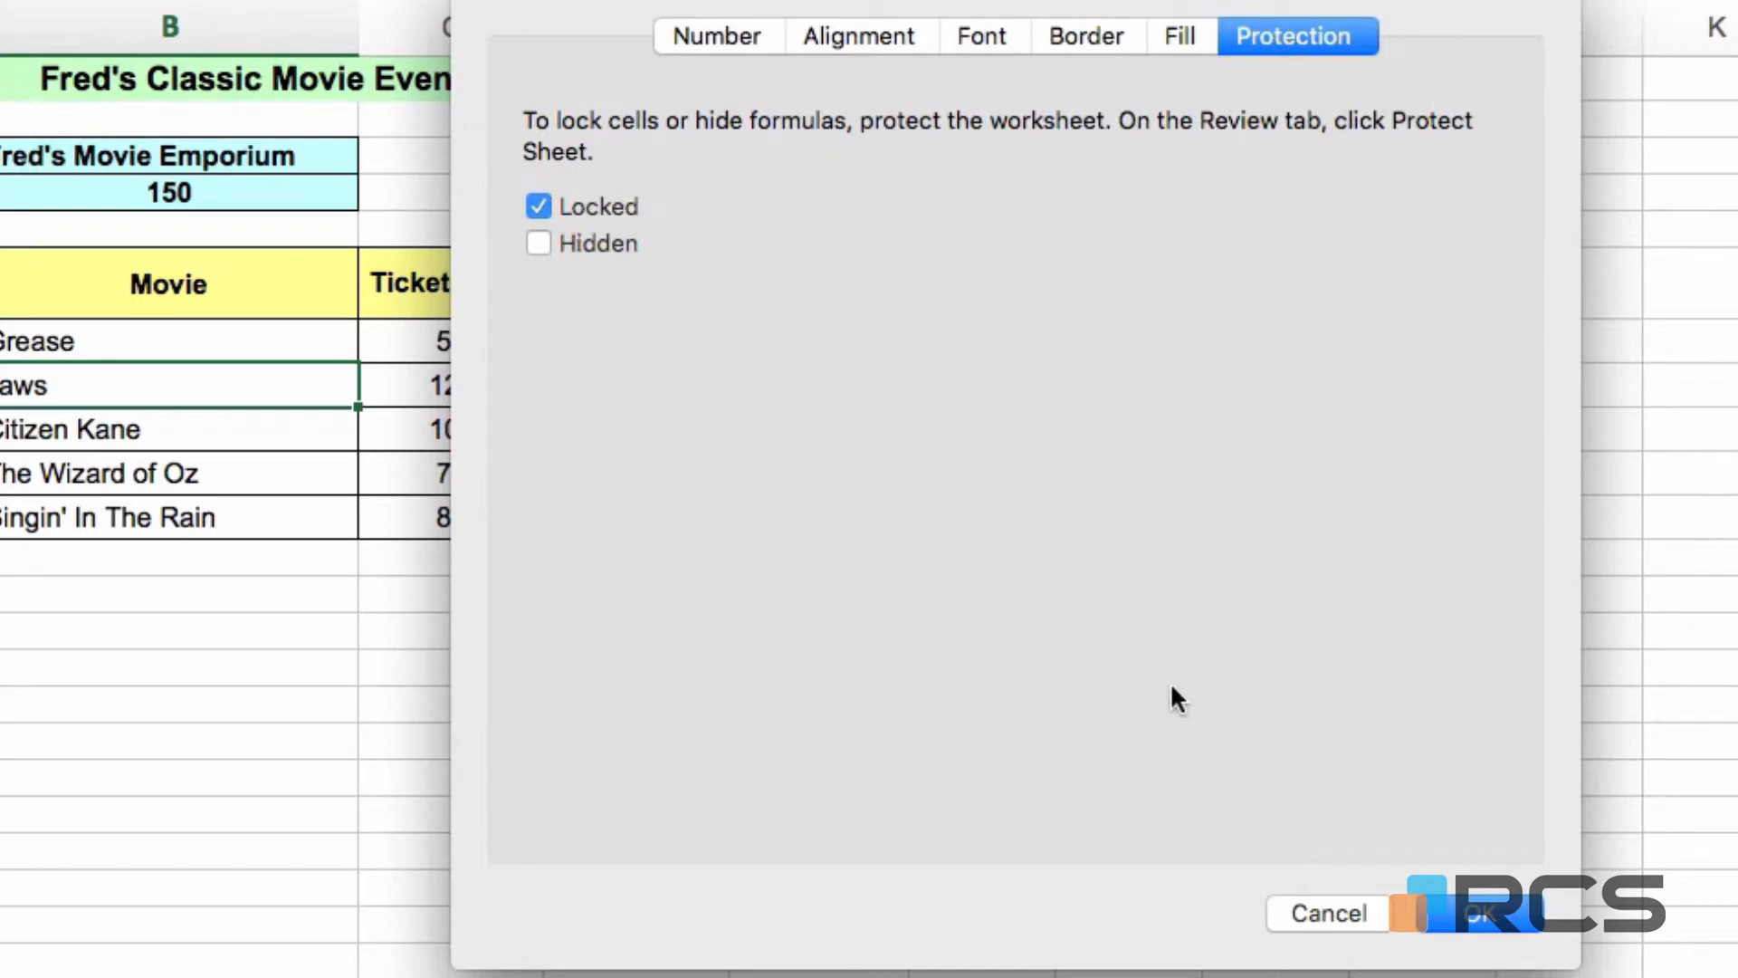
click(1299, 921)
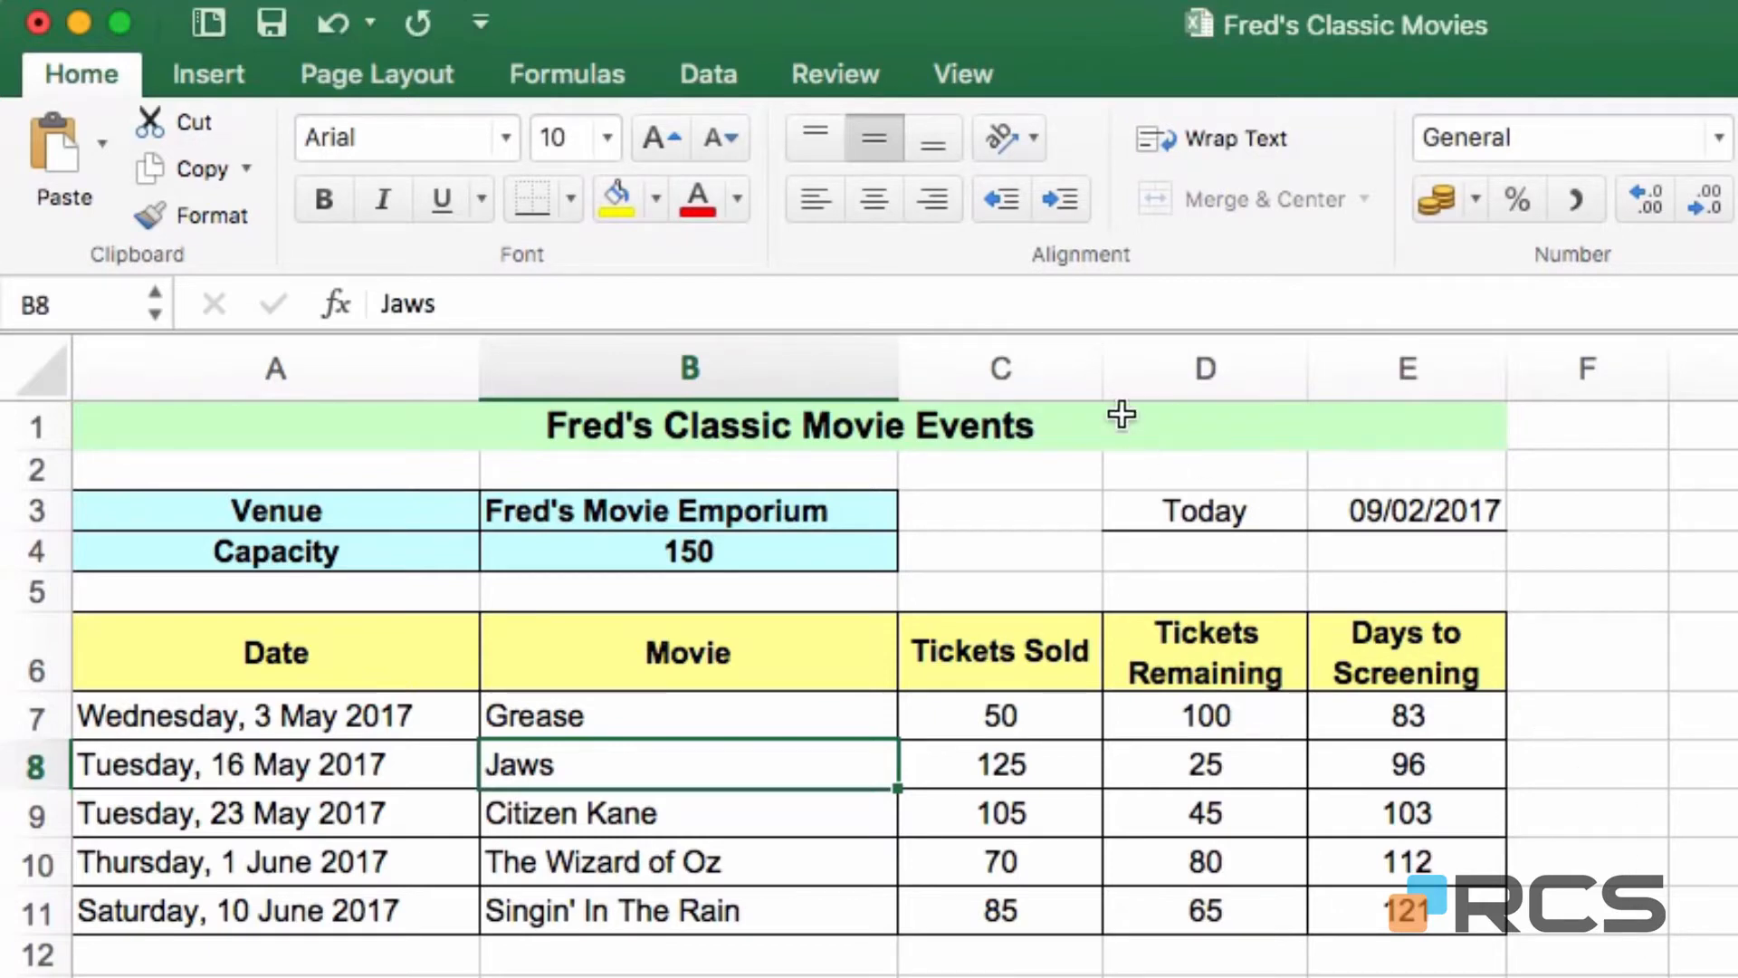
Protect the sheet without a password, disallowing selection of locked cells
click(842, 63)
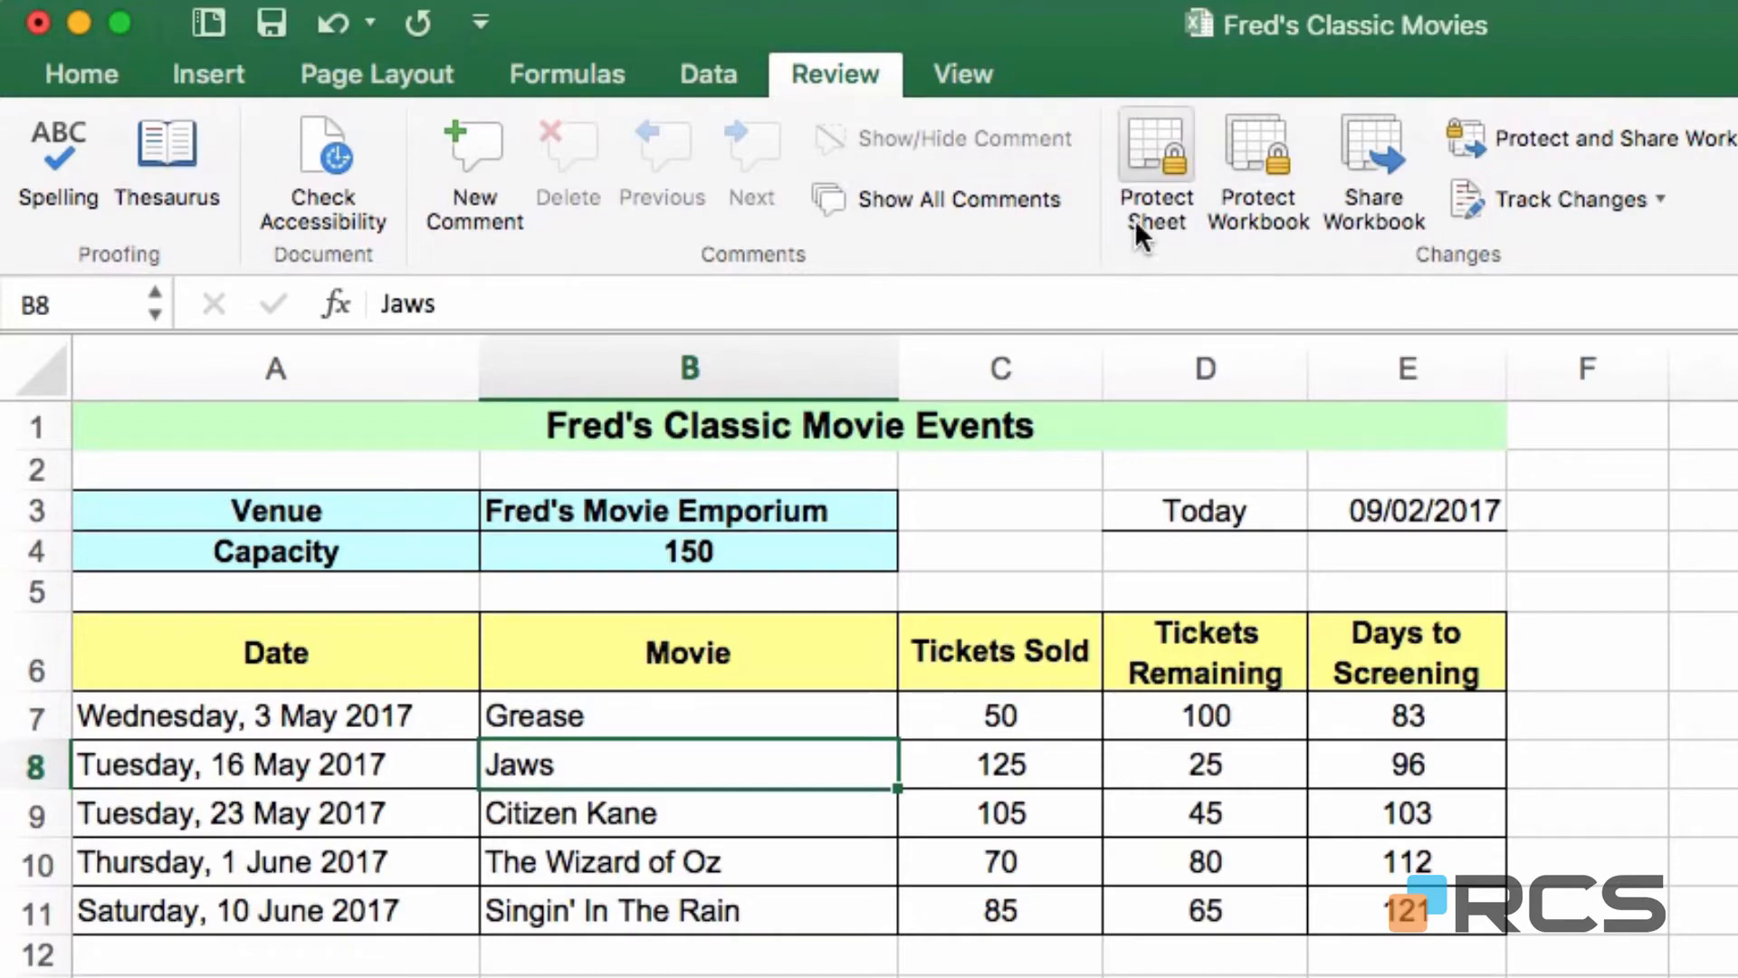
click(1146, 138)
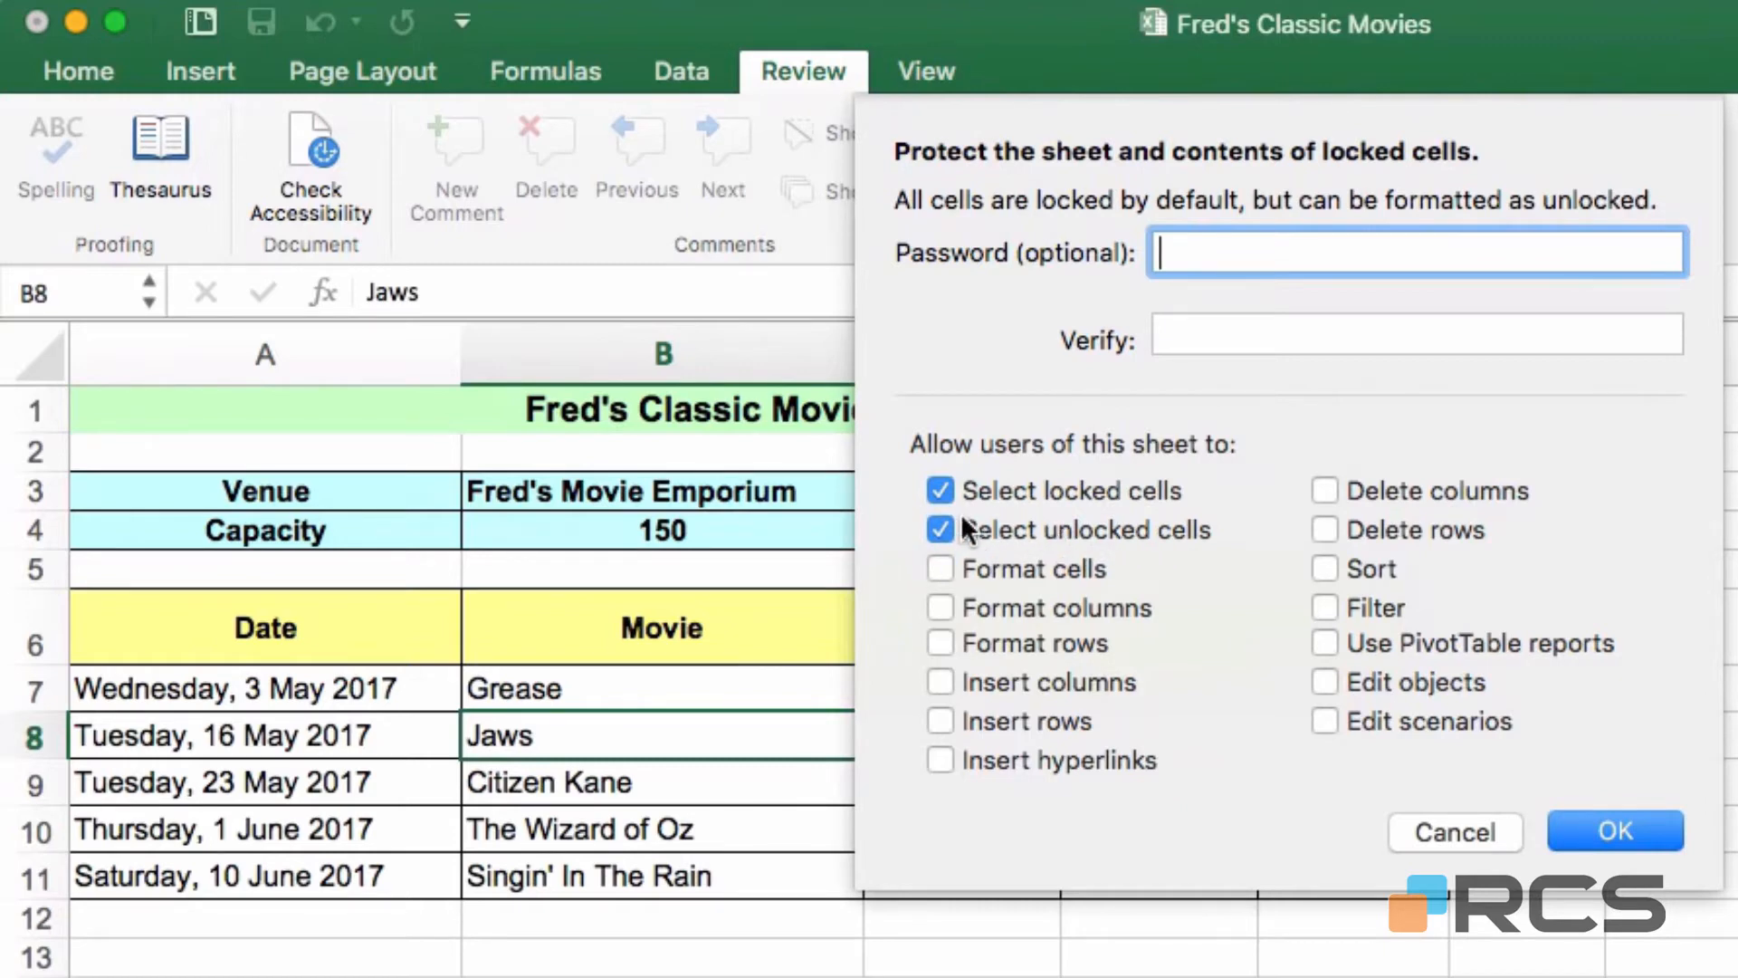
click(945, 485)
click(1615, 838)
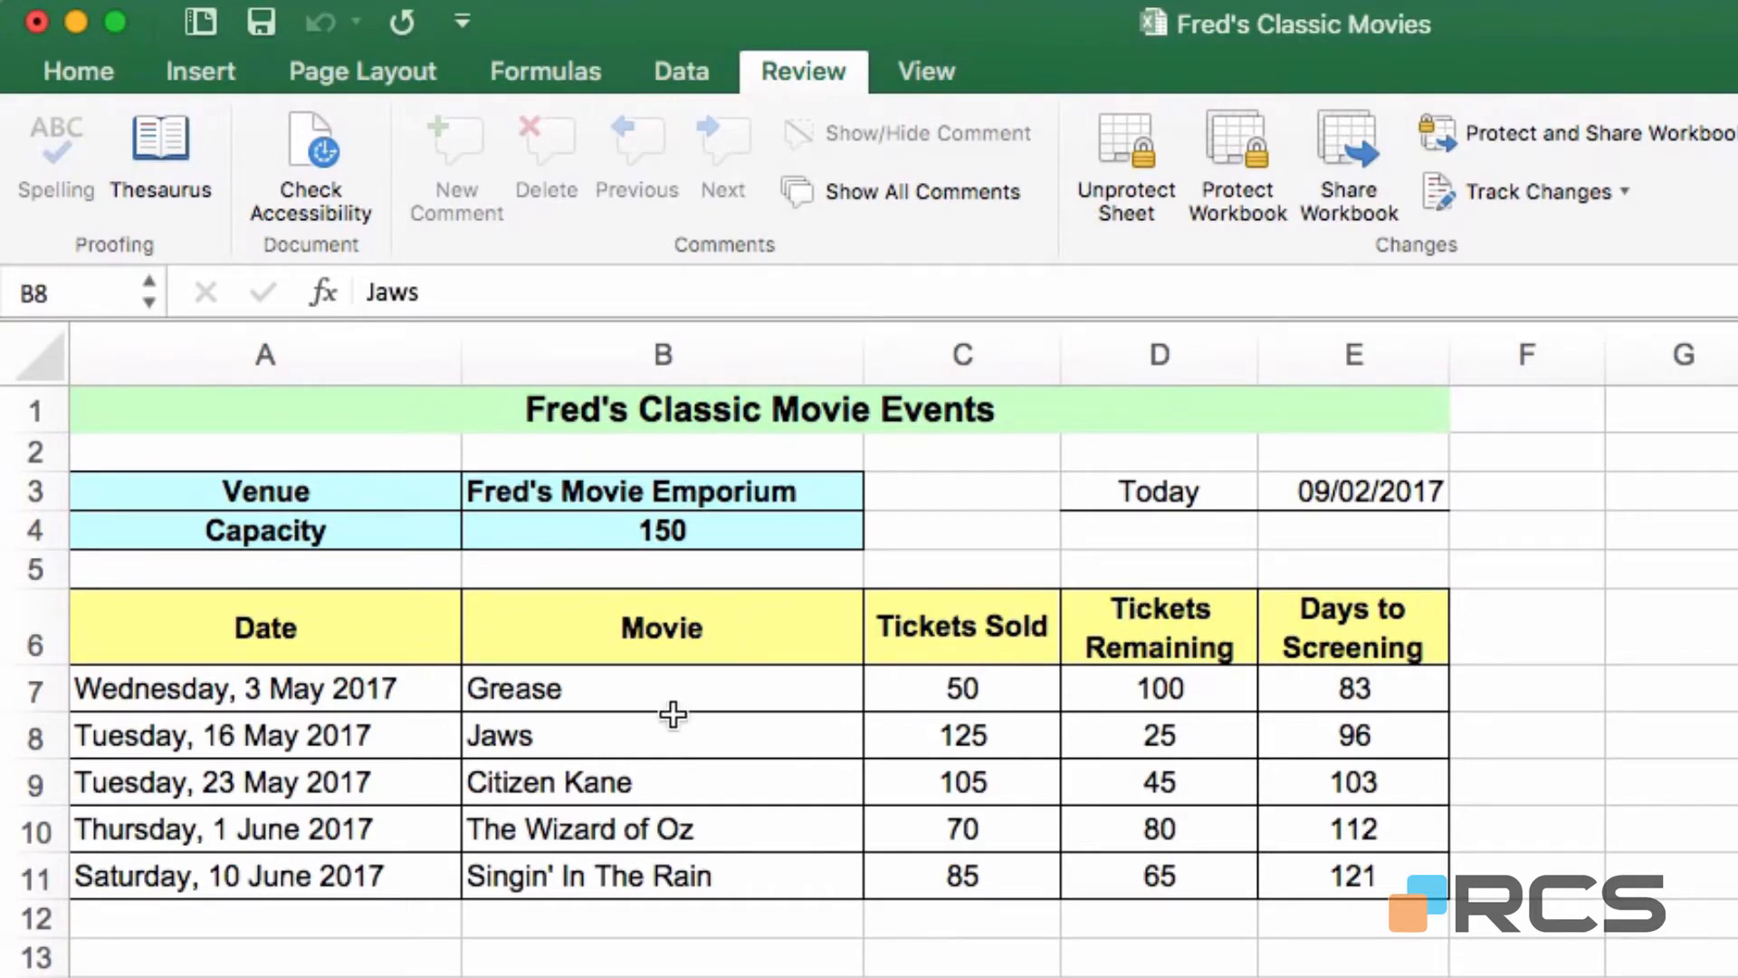
Try to clear the Jaws title from cell B8 on the protected sheet
click(849, 717)
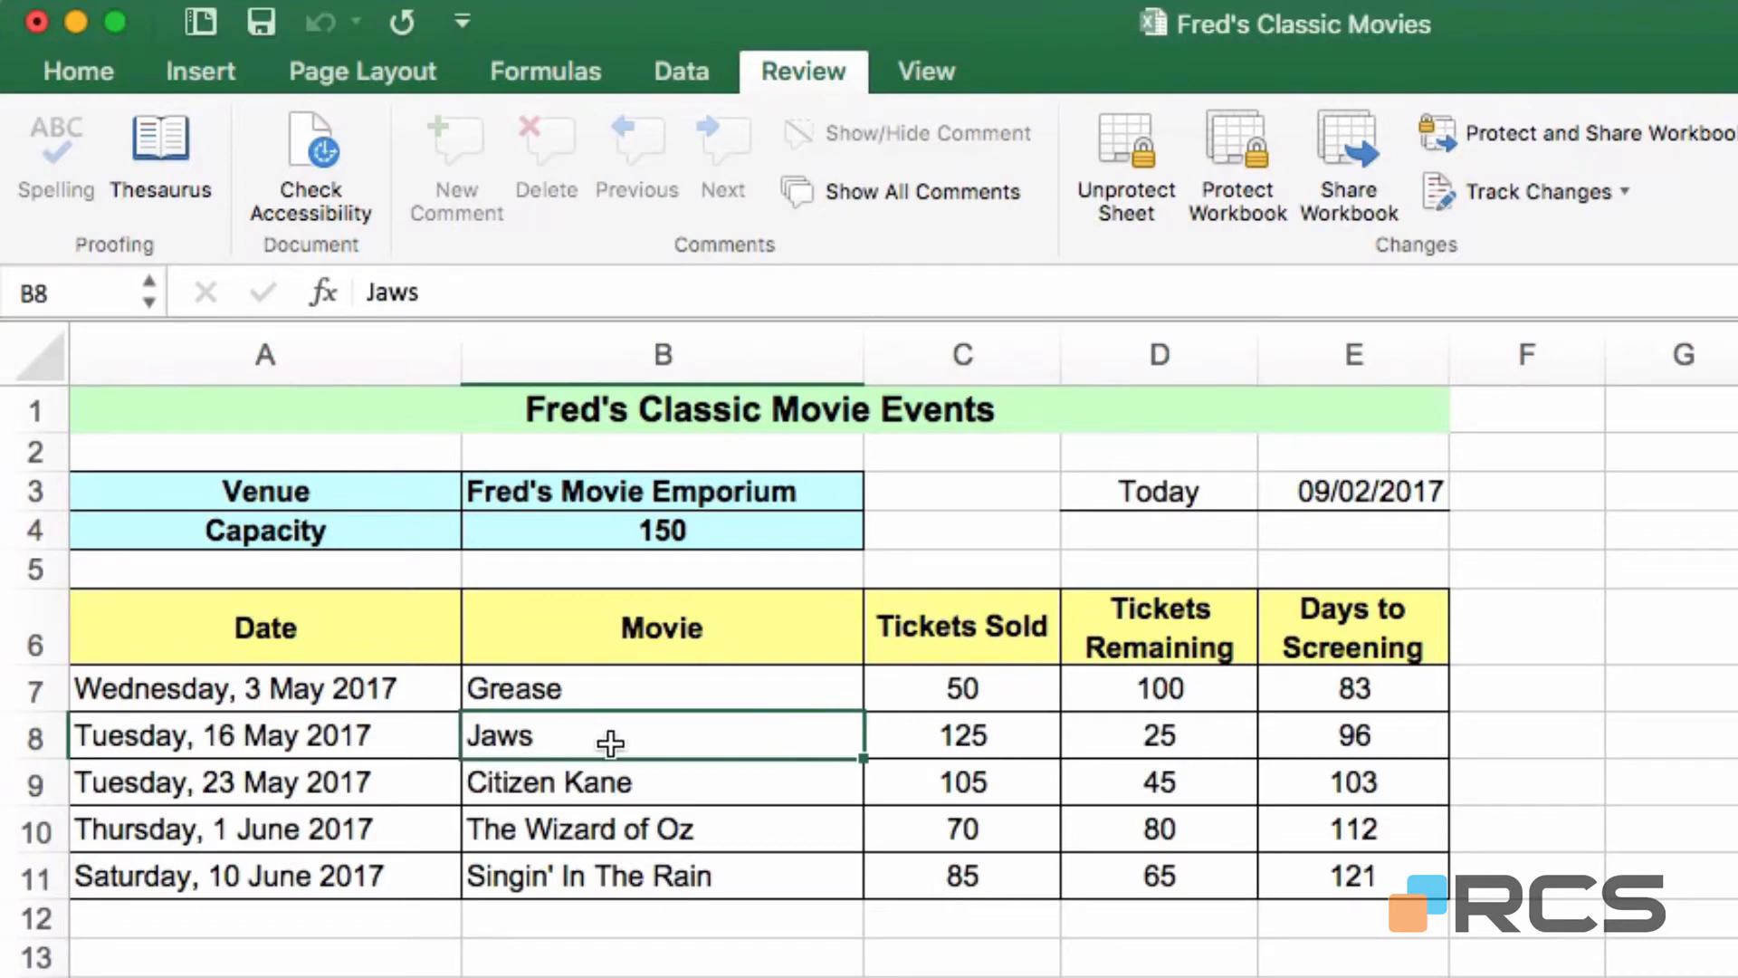
key(Delete)
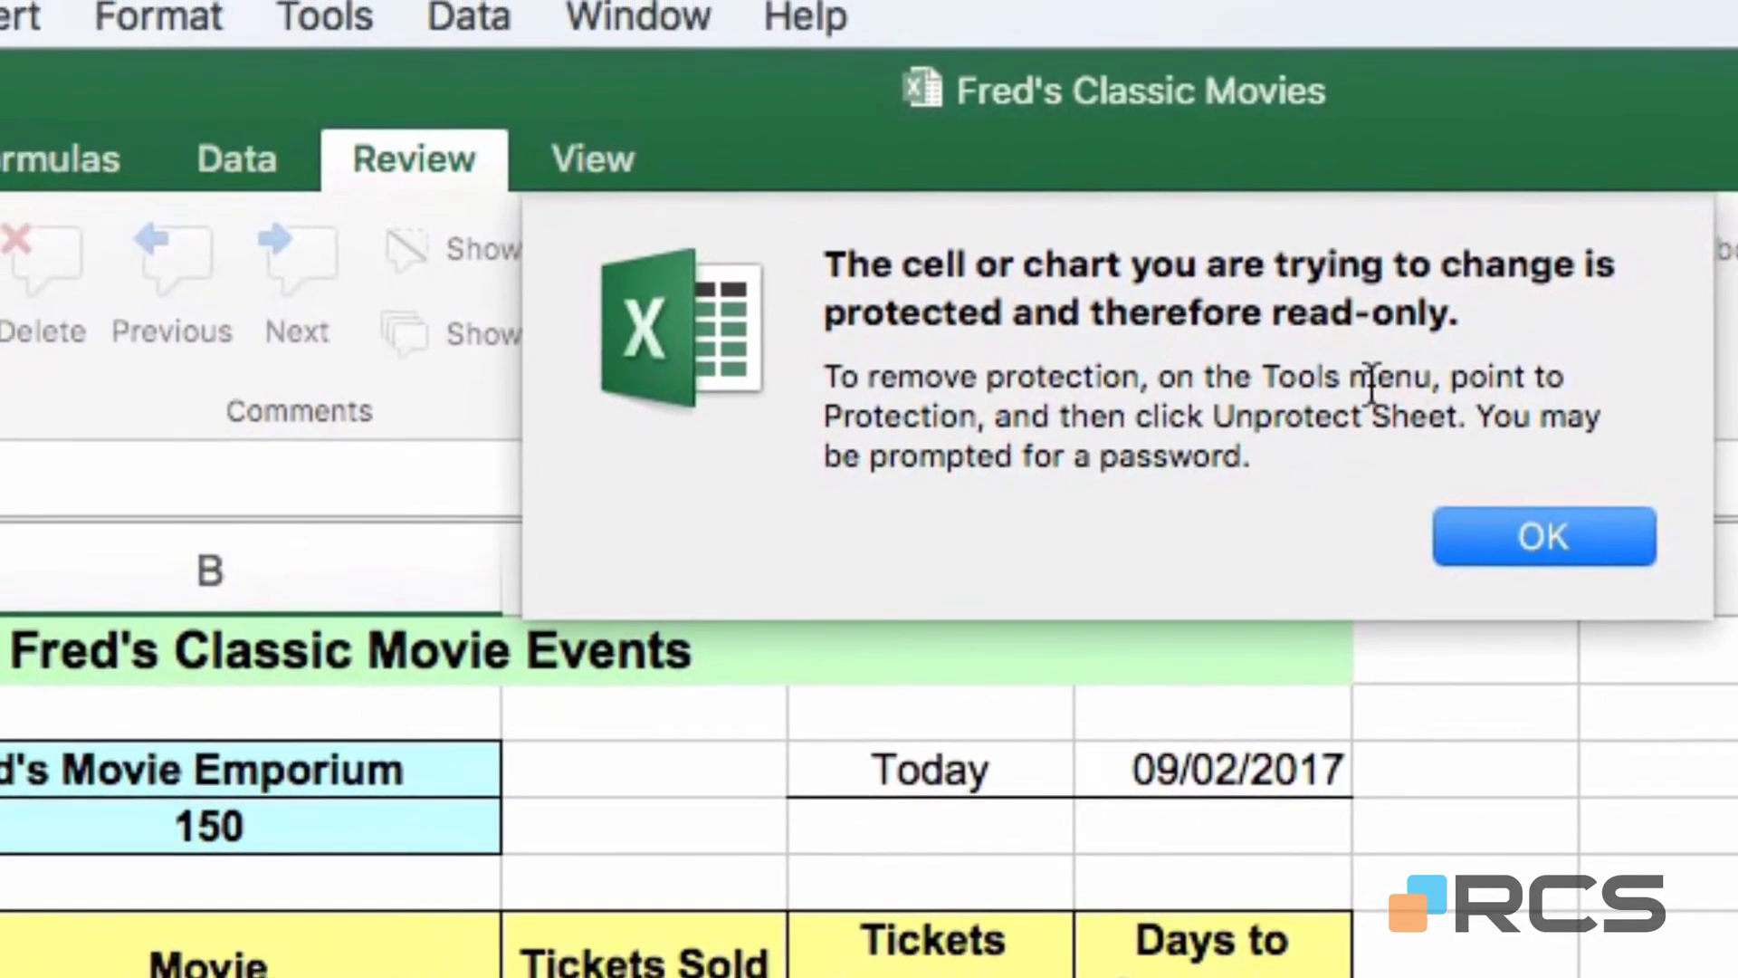
click(1584, 534)
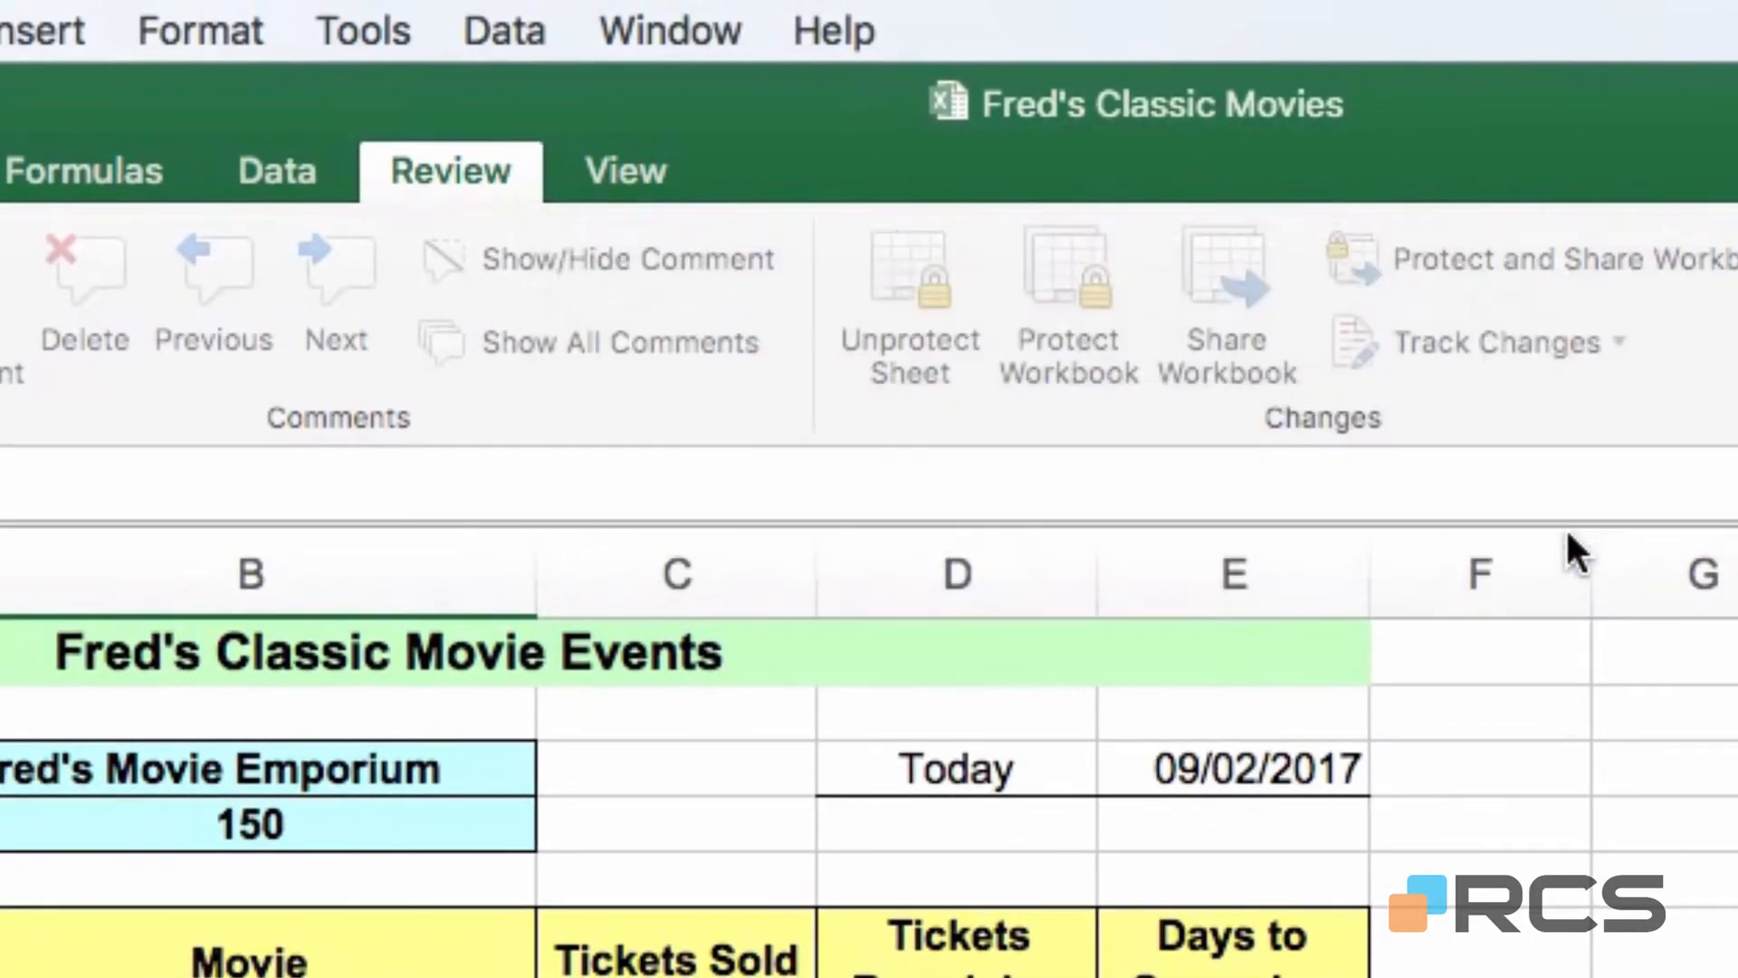
Remove the protection from the worksheet
click(380, 22)
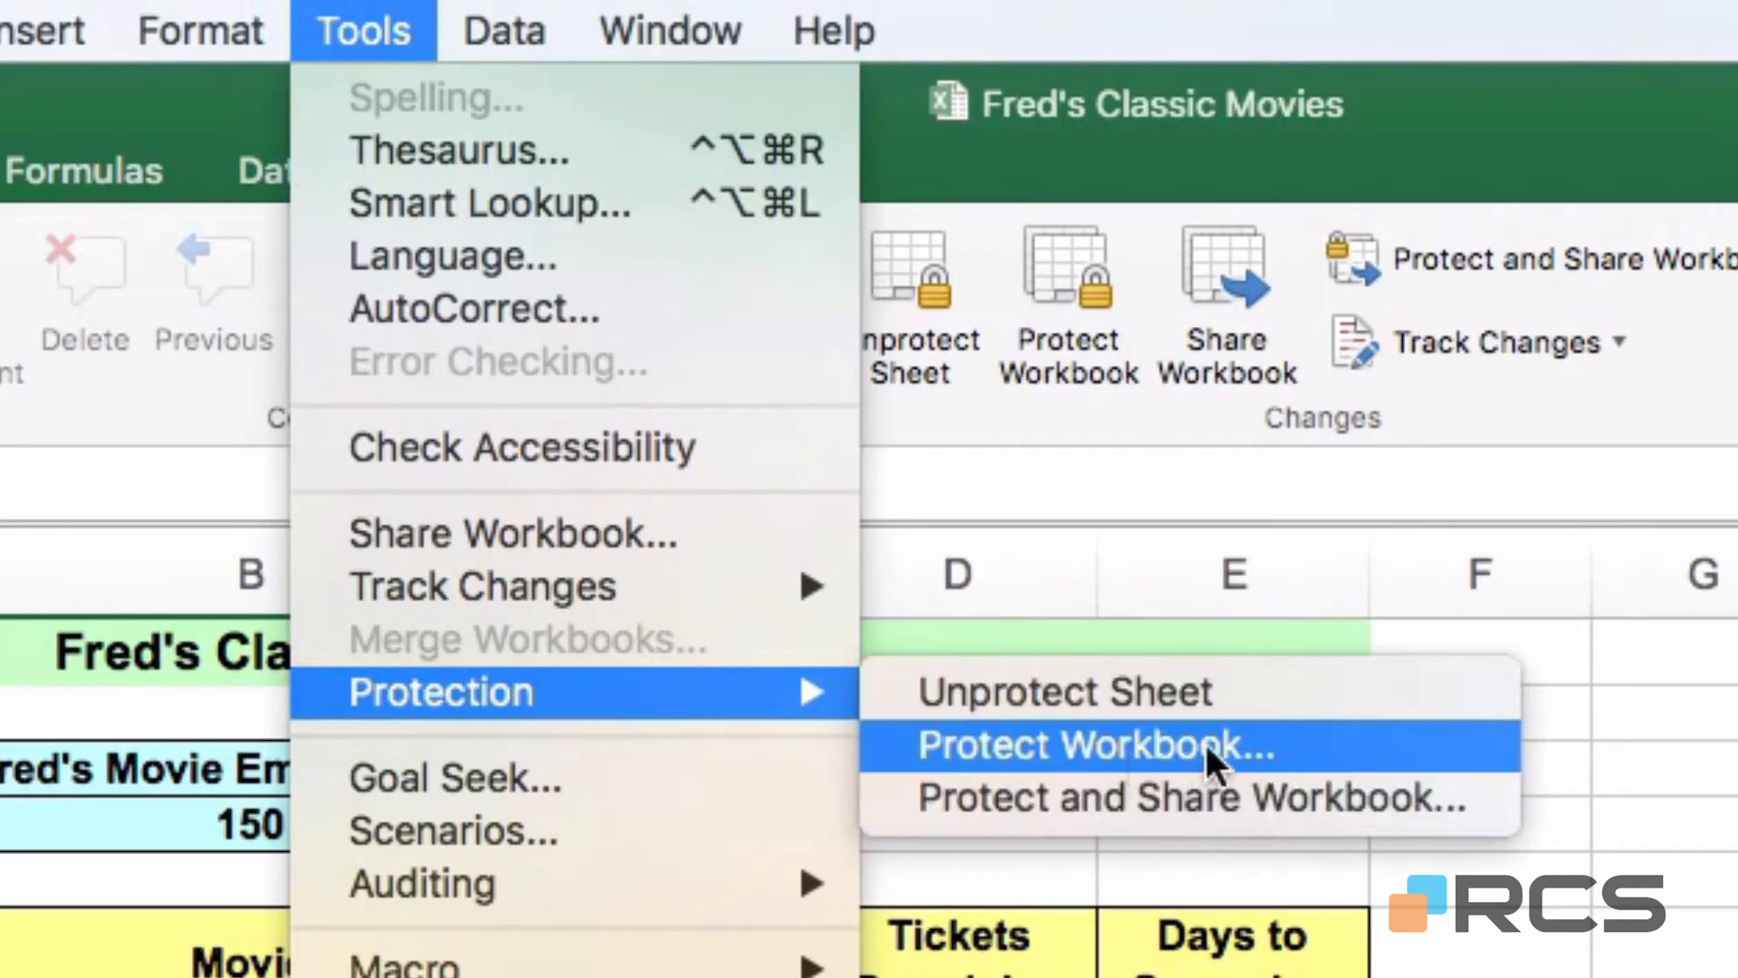
click(1084, 691)
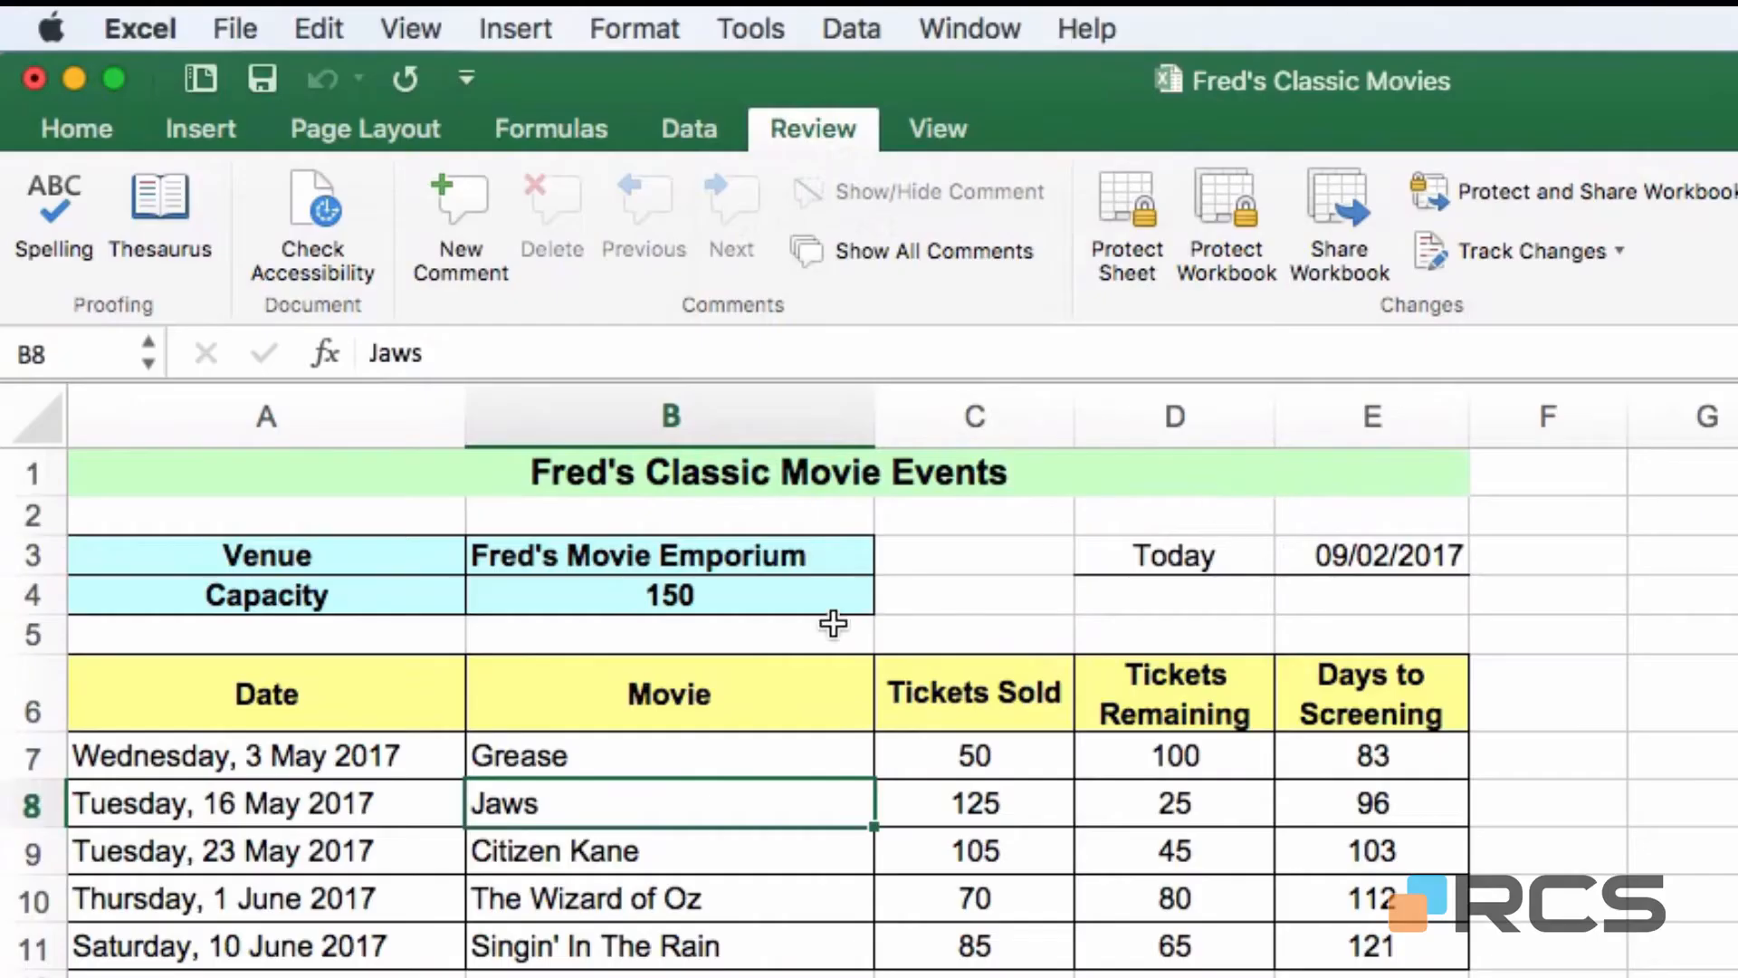
Shorten the Movie heading in cell B6 to M and undo the edit
double_click(757, 675)
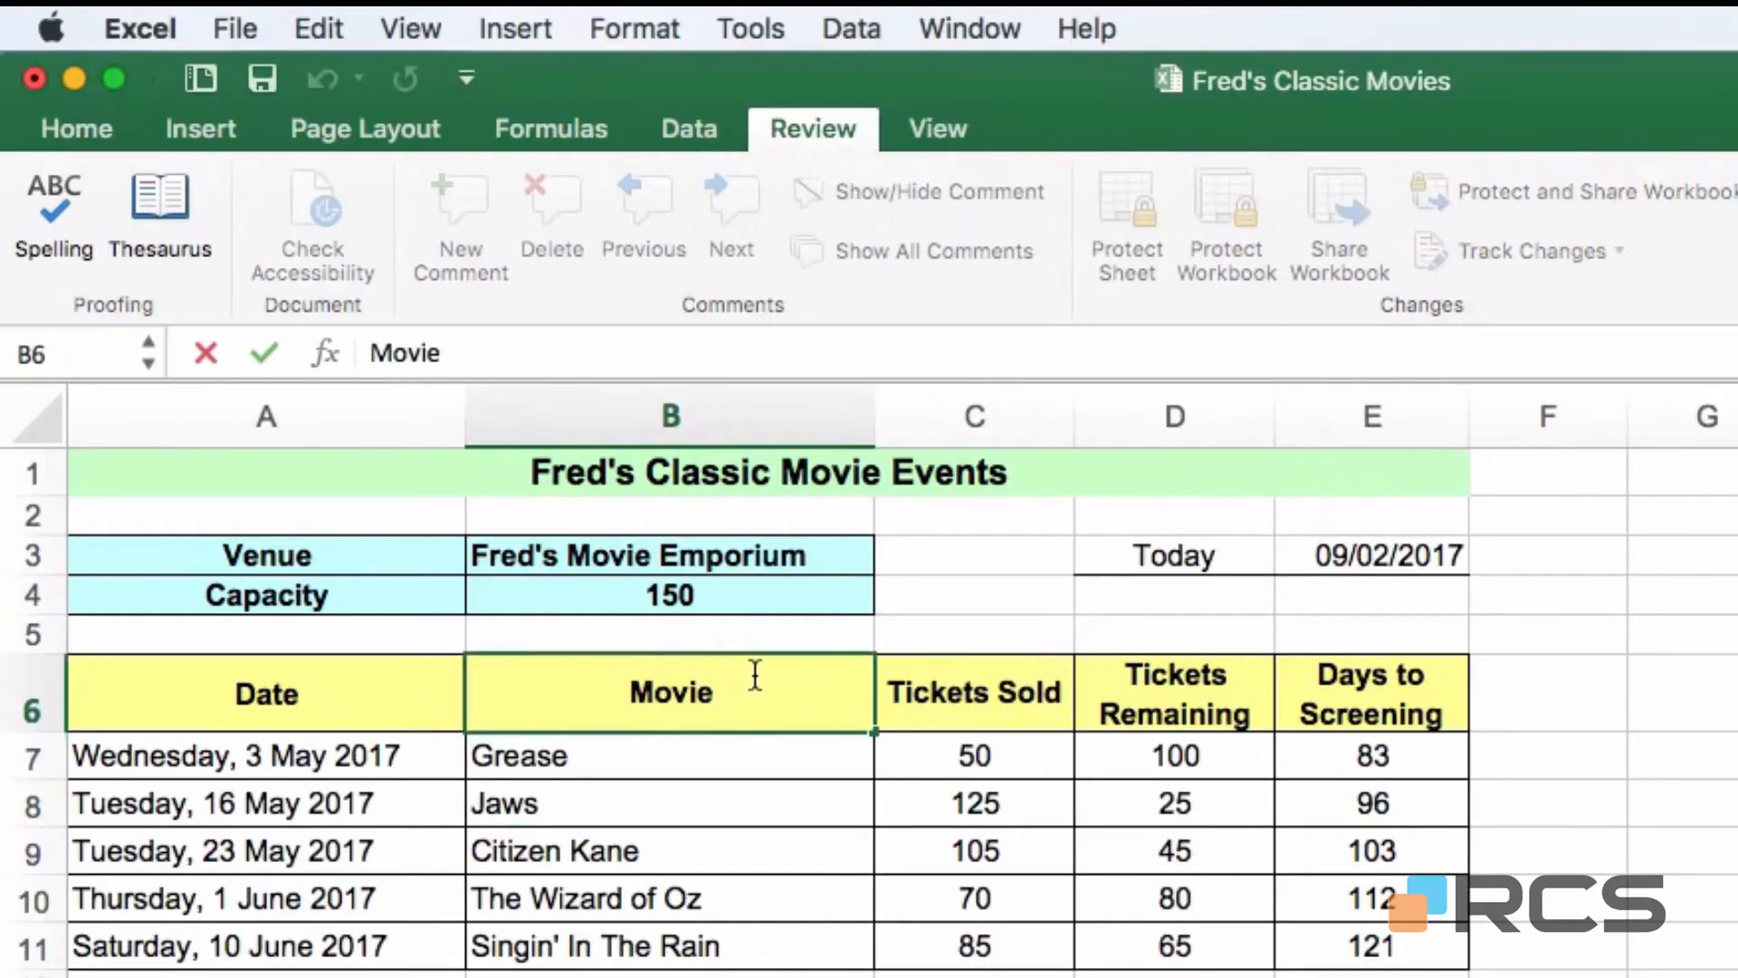
key(BackSpace)
key(BackSpace)
key(BackSpace)
key(BackSpace)
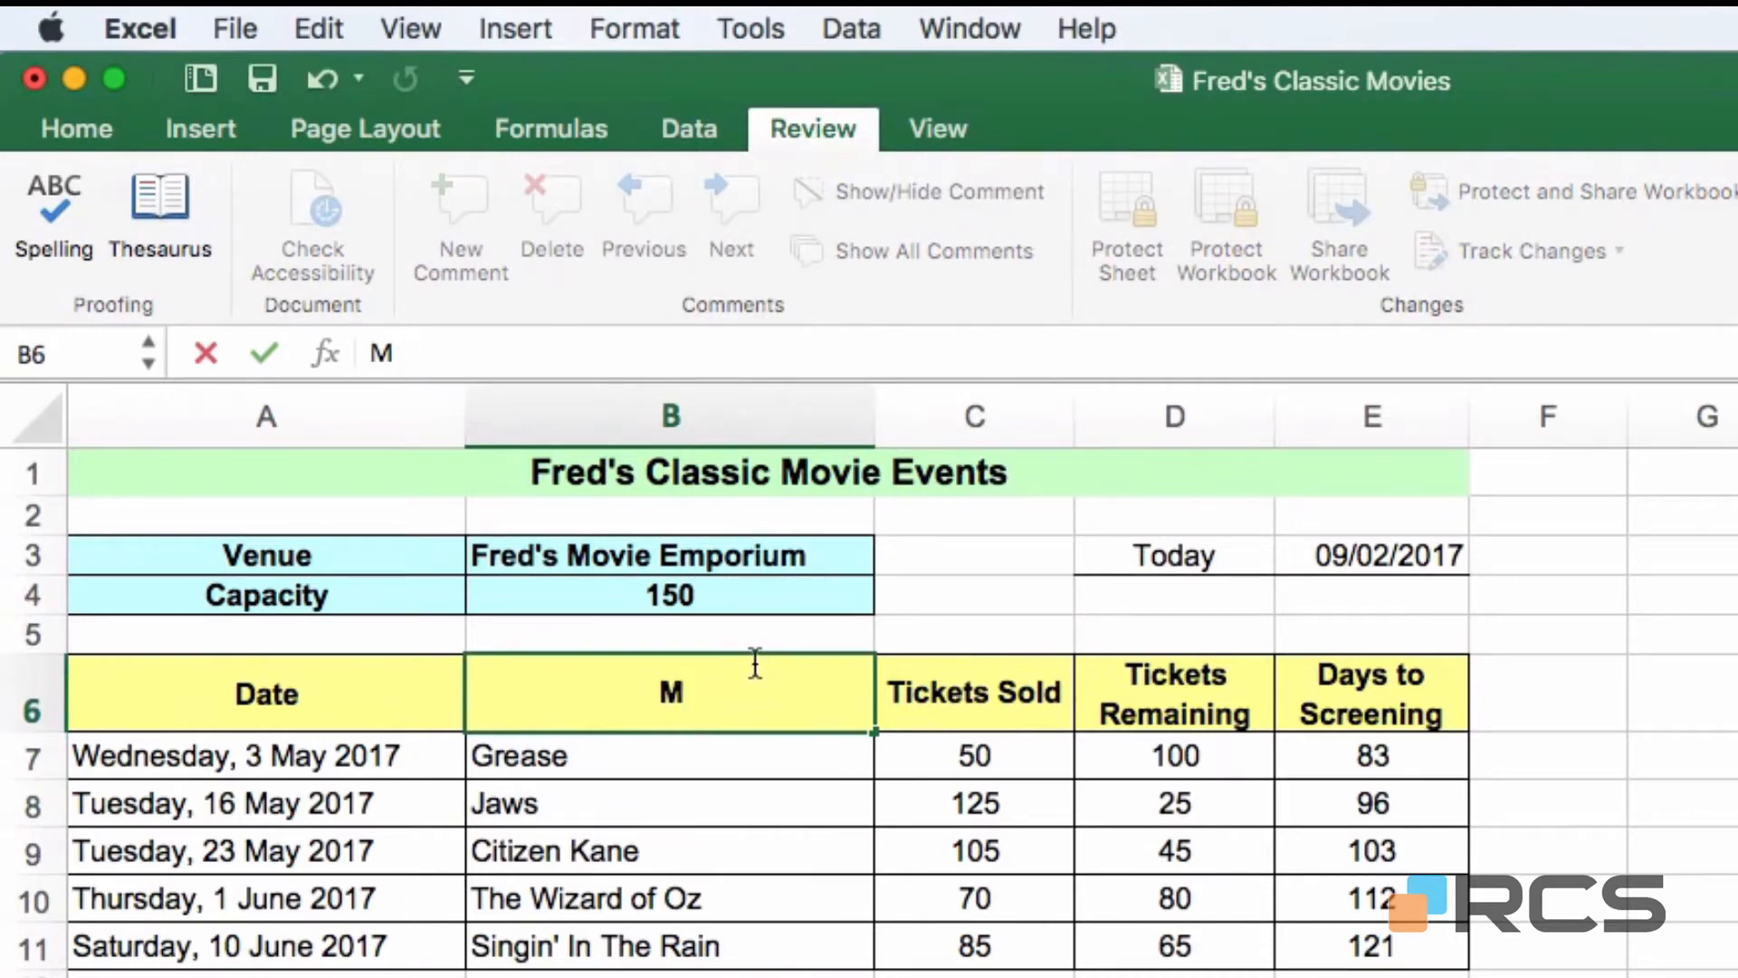
key(super+z)
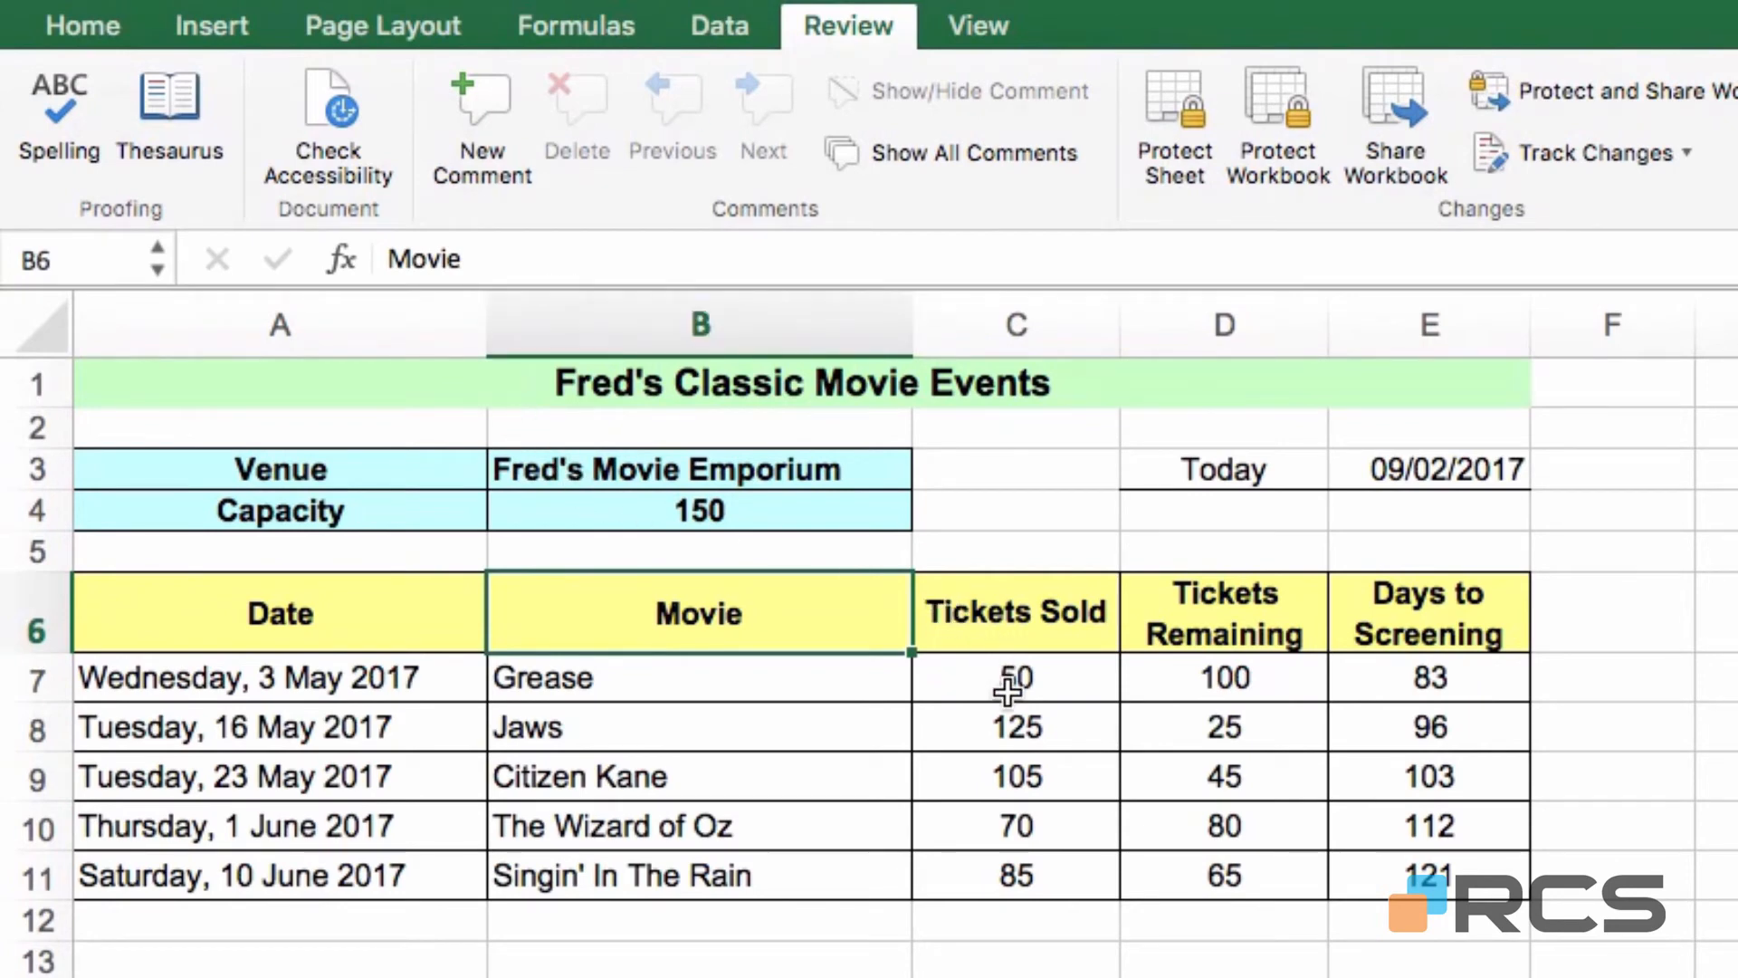
Turn off the Locked protection setting for the Tickets Sold cells C7:C11 and reopen their Format Cells settings
drag(1005, 676, 1013, 871)
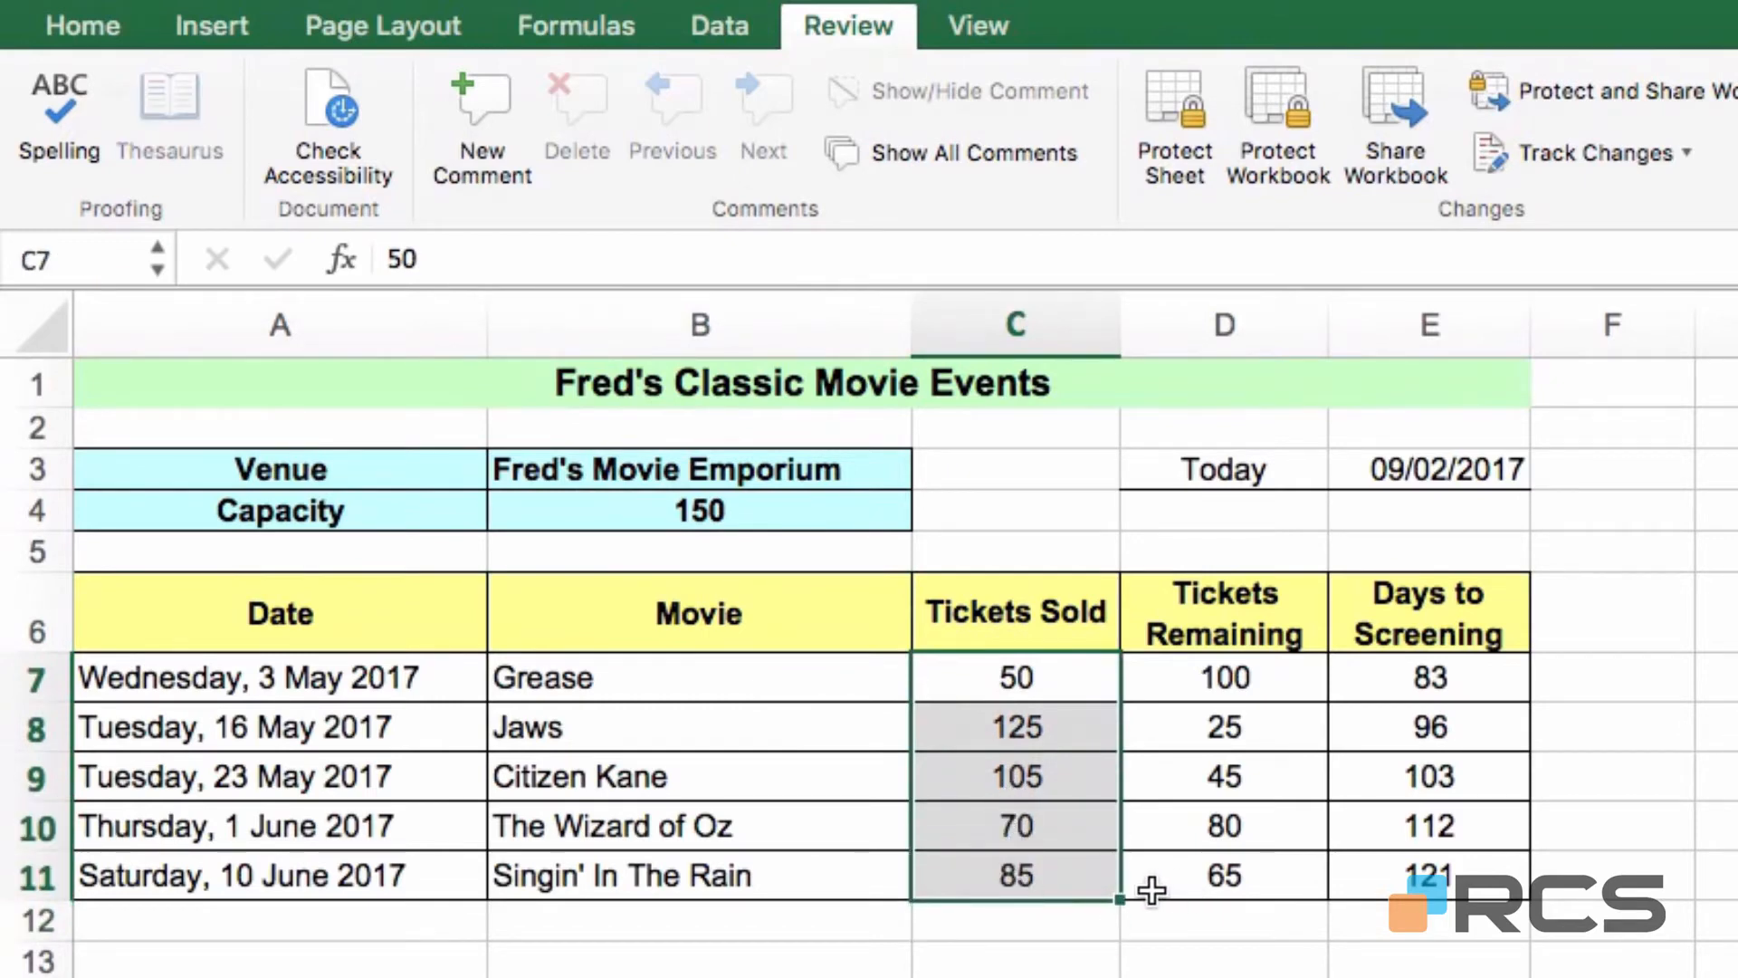
click(87, 25)
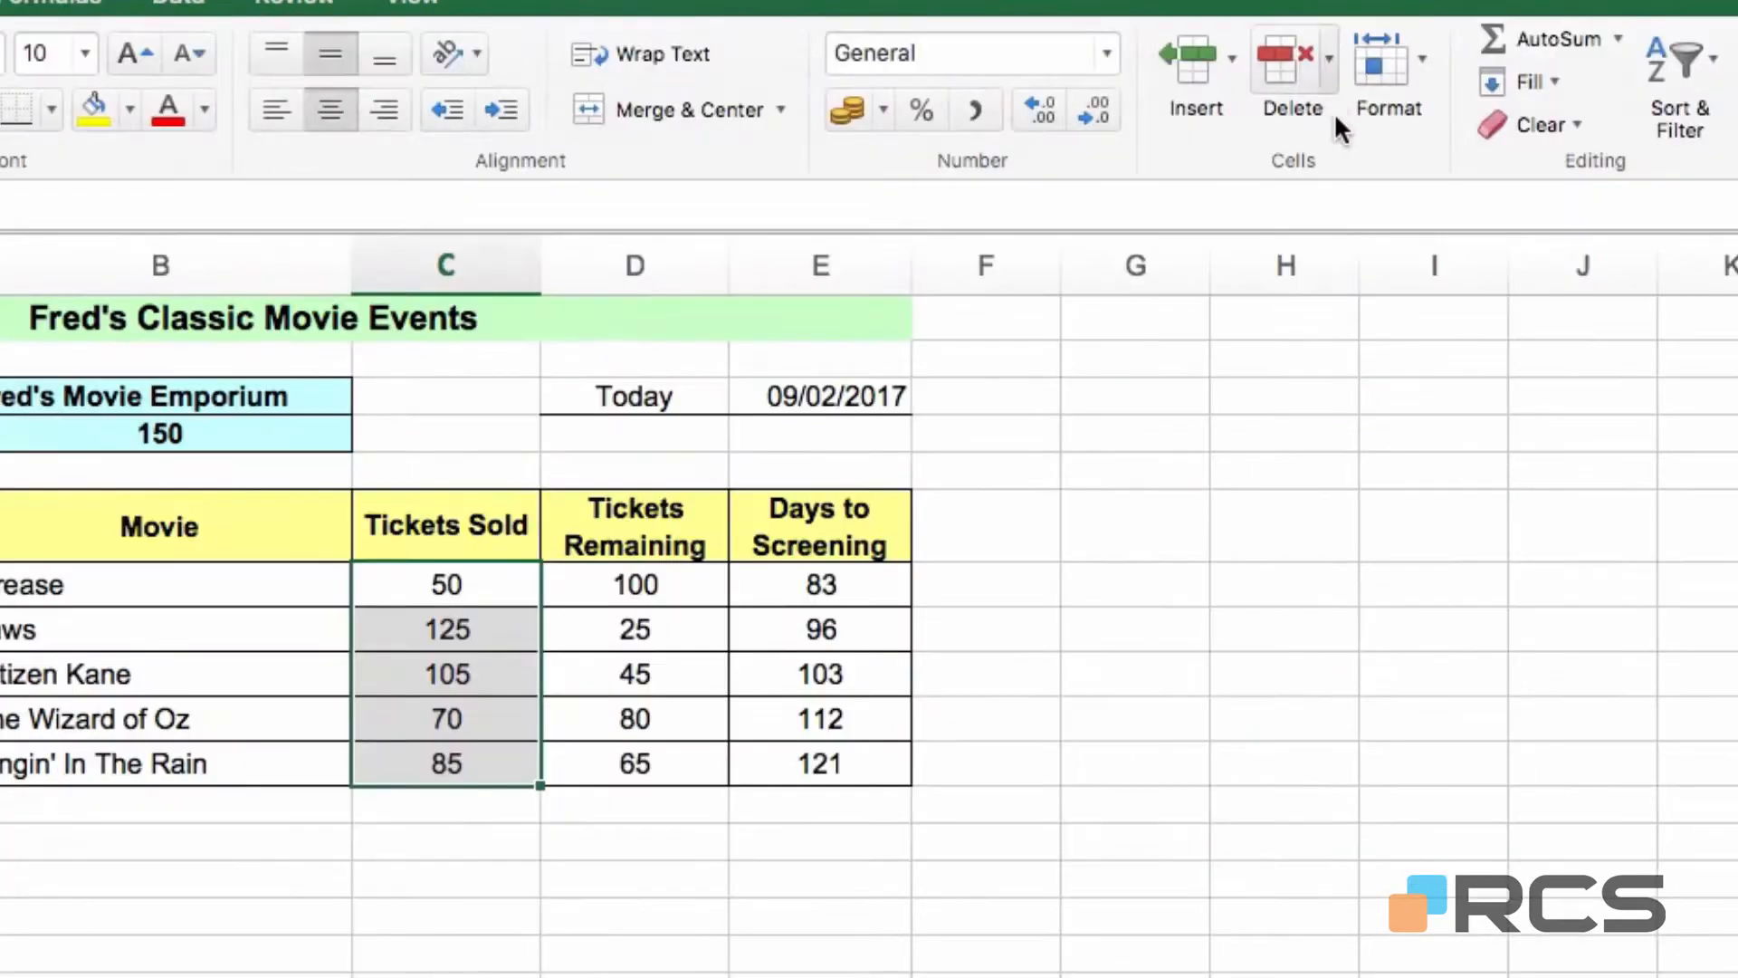
click(1417, 73)
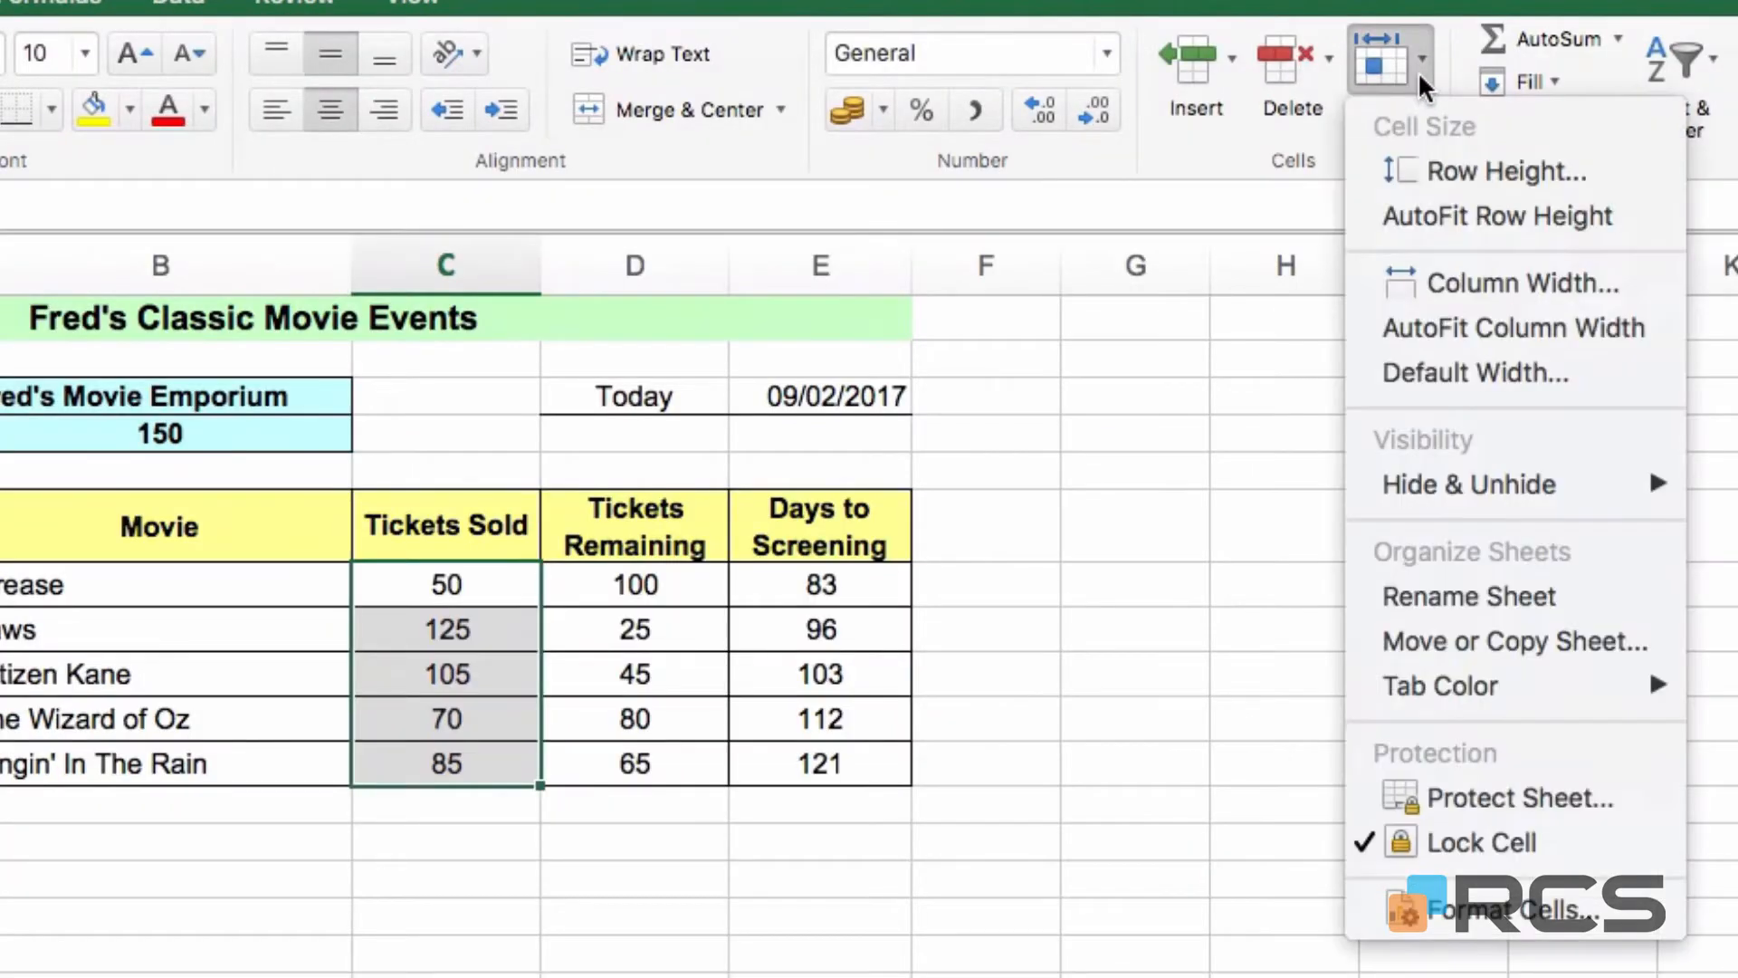
click(1441, 909)
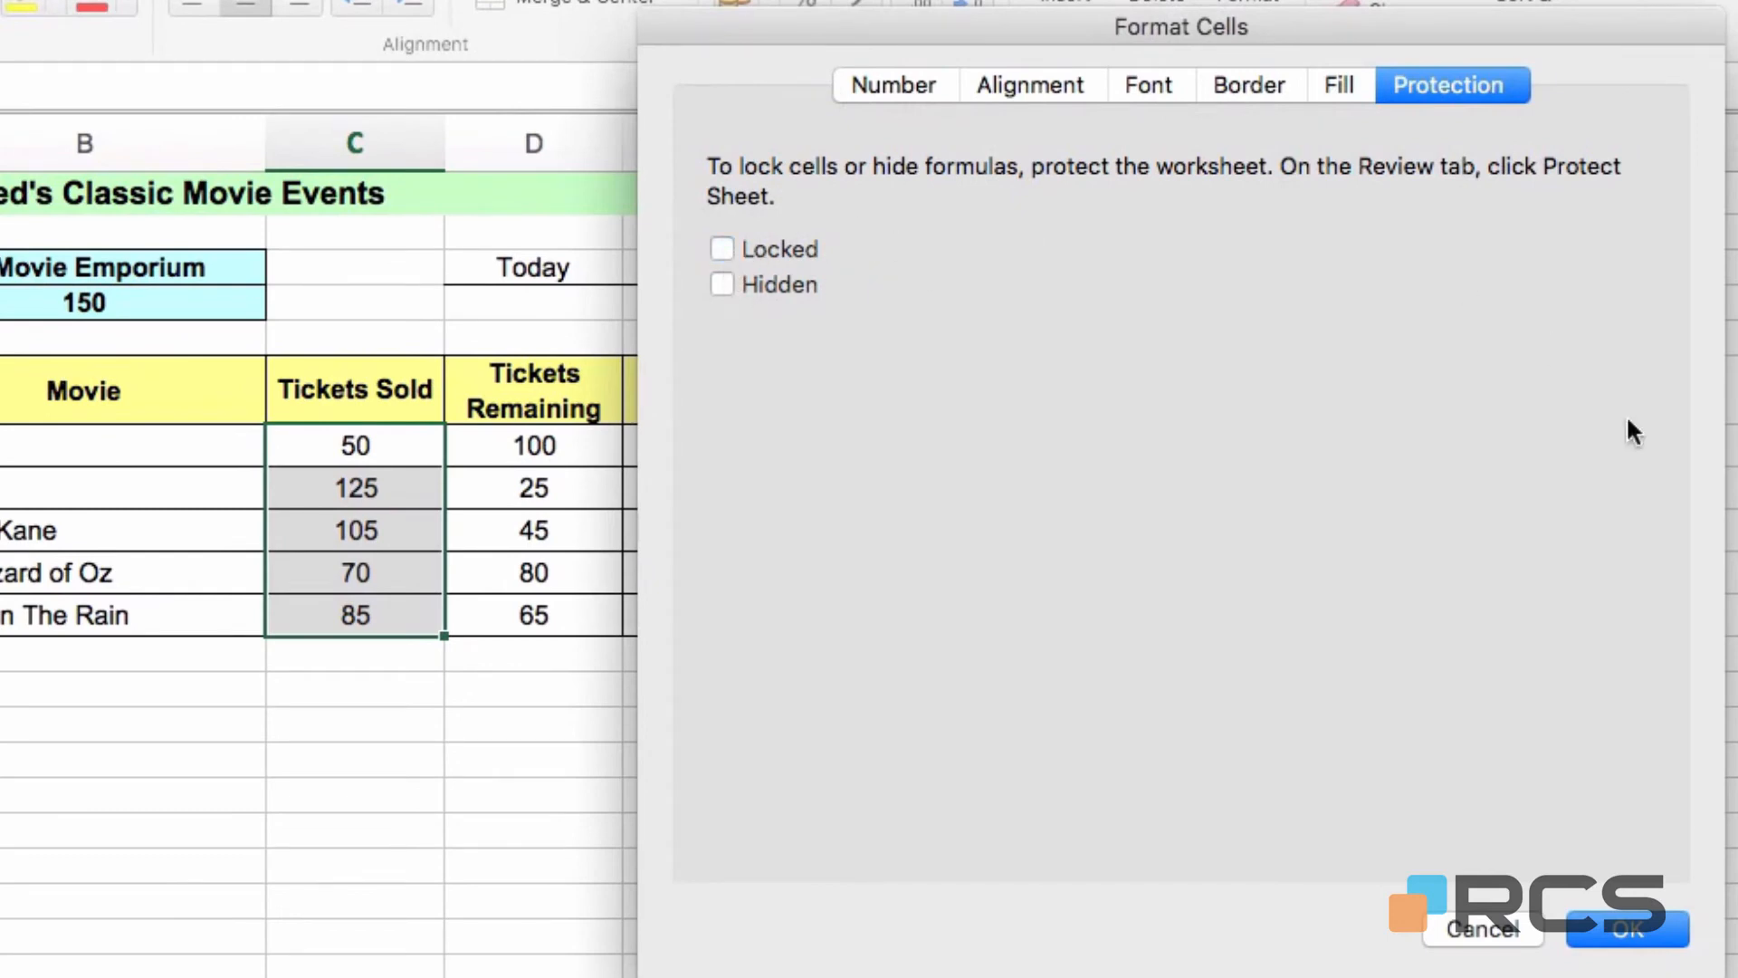
click(1618, 931)
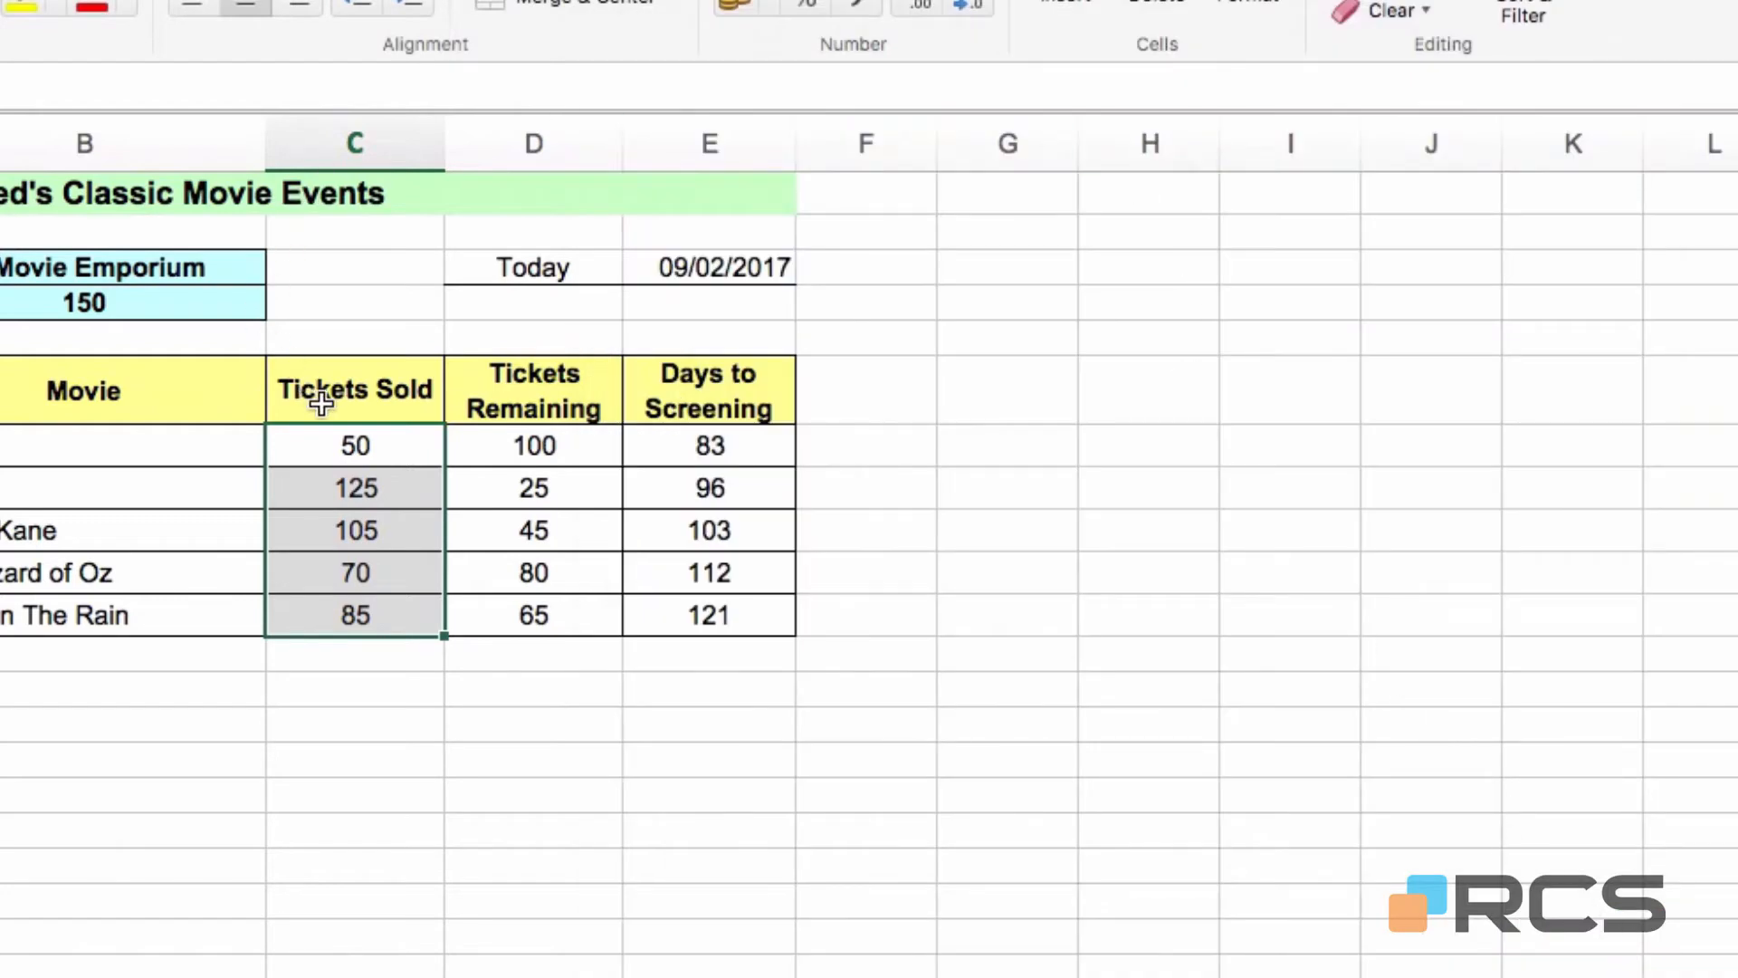
right_click(344, 478)
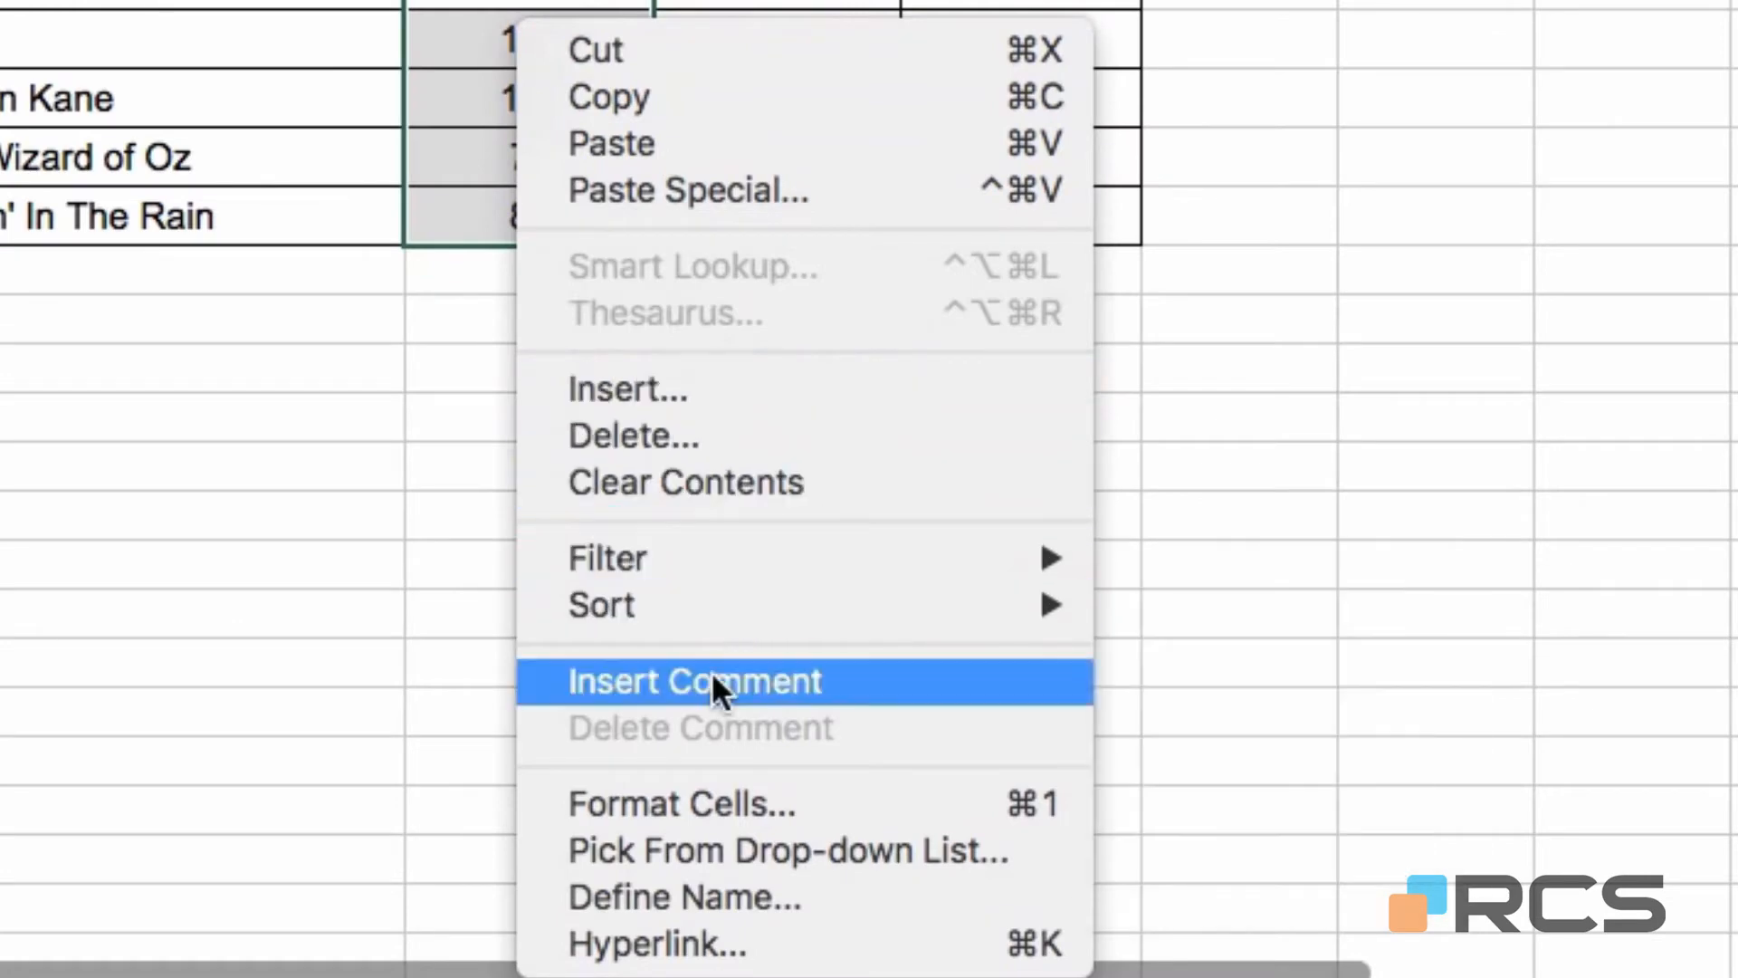
click(862, 793)
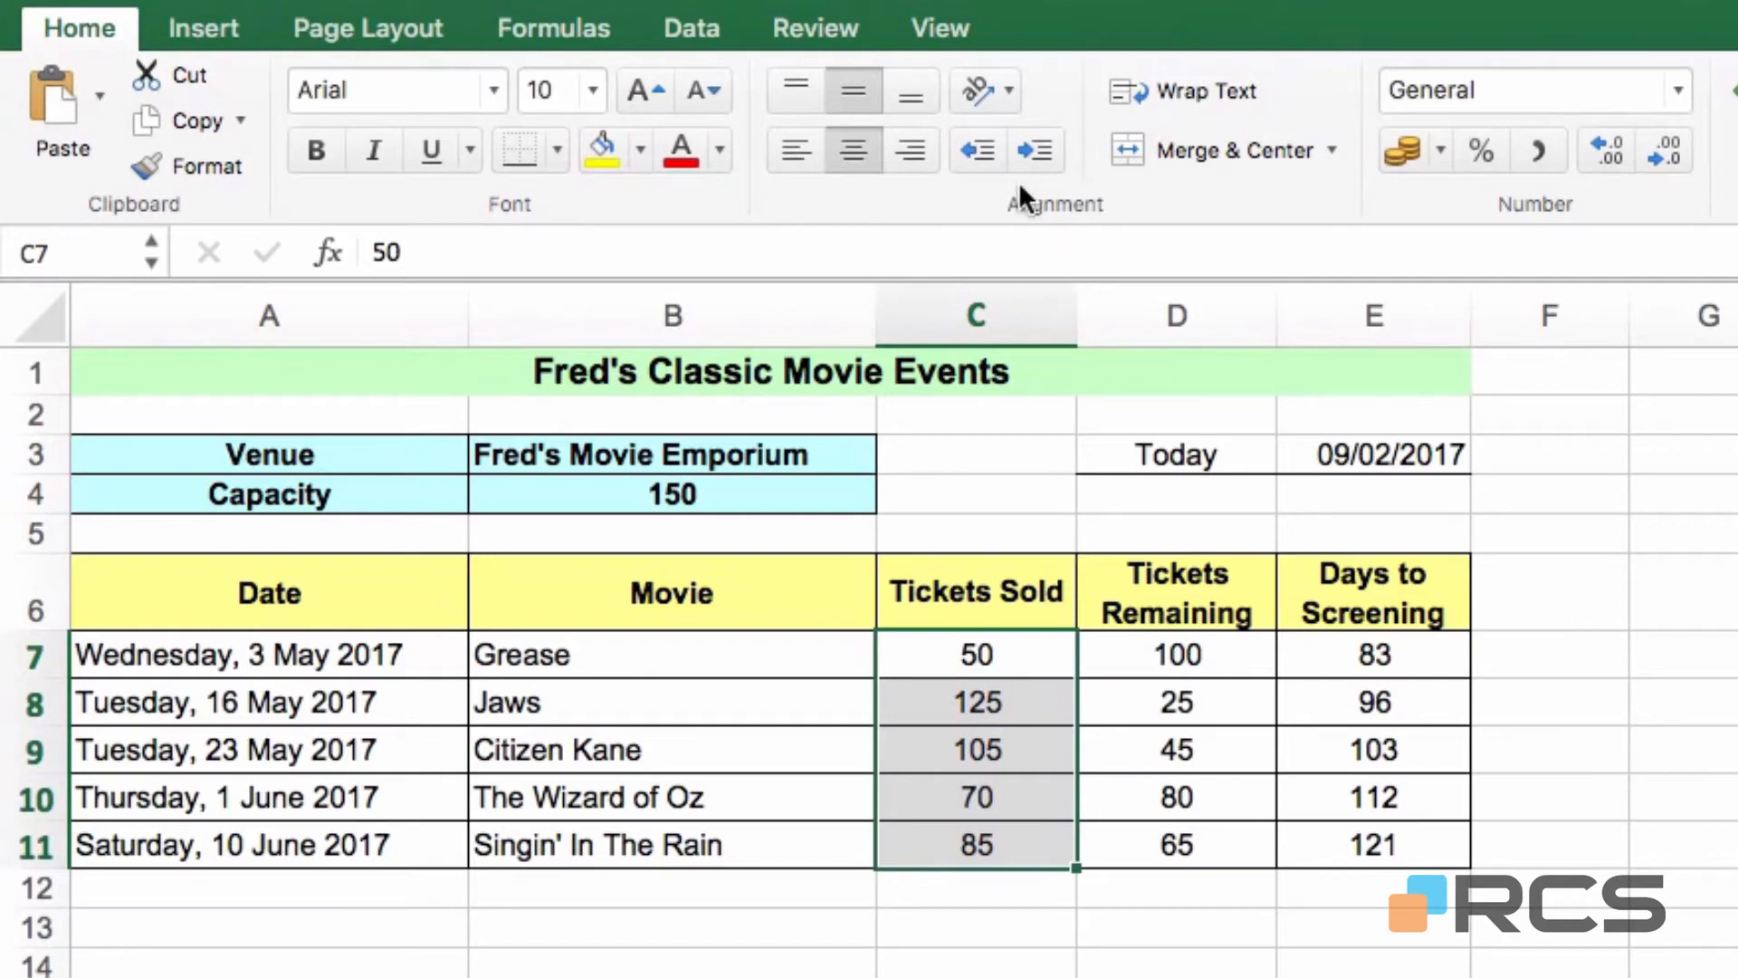
Protect the sheet with a password, entering and verifying it, and allow only selection of unlocked cells
click(833, 24)
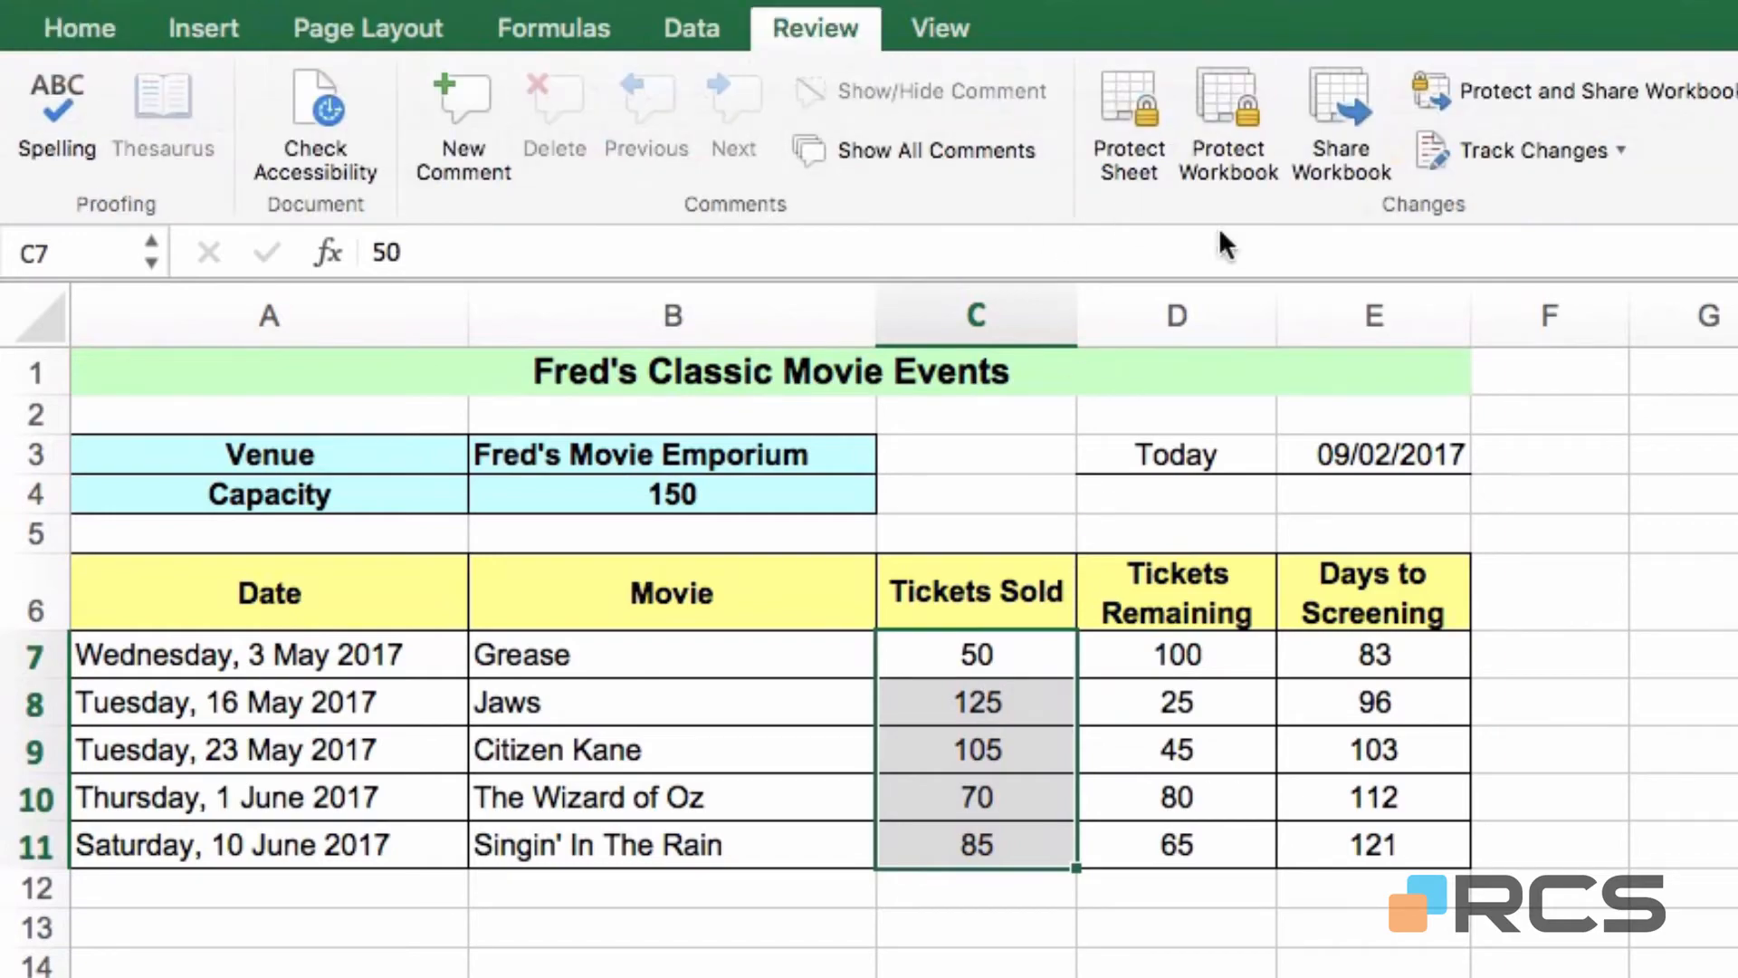
click(1143, 111)
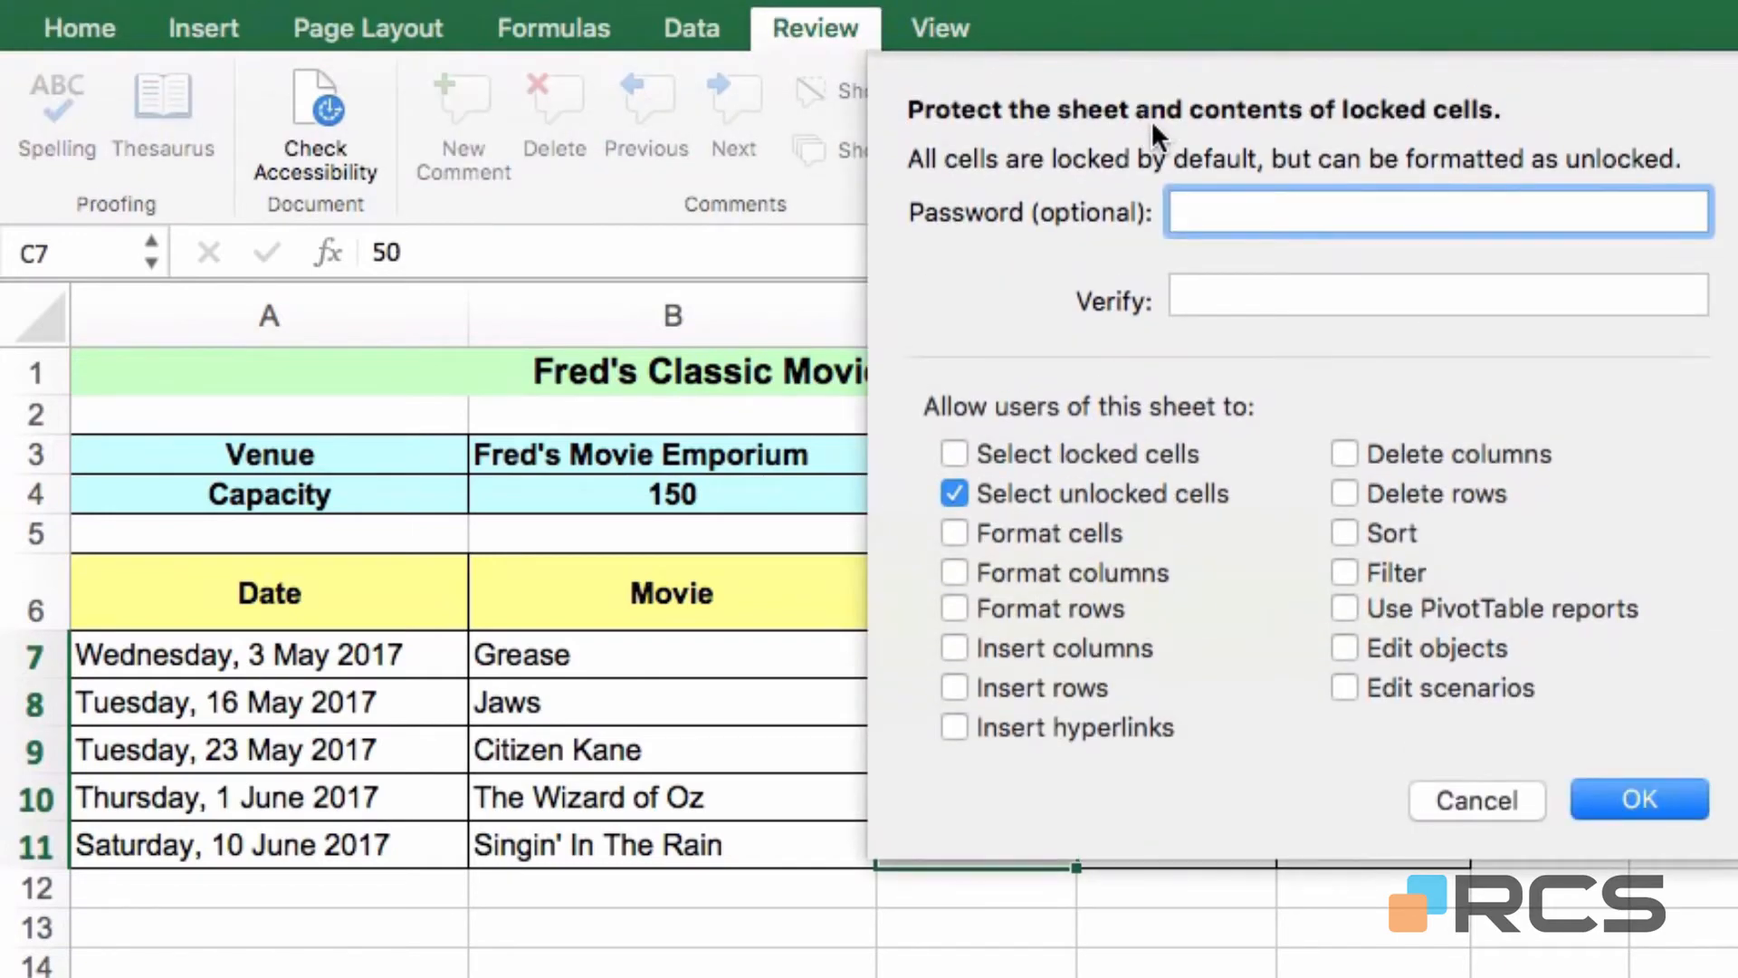
text(••••)
key(Tab)
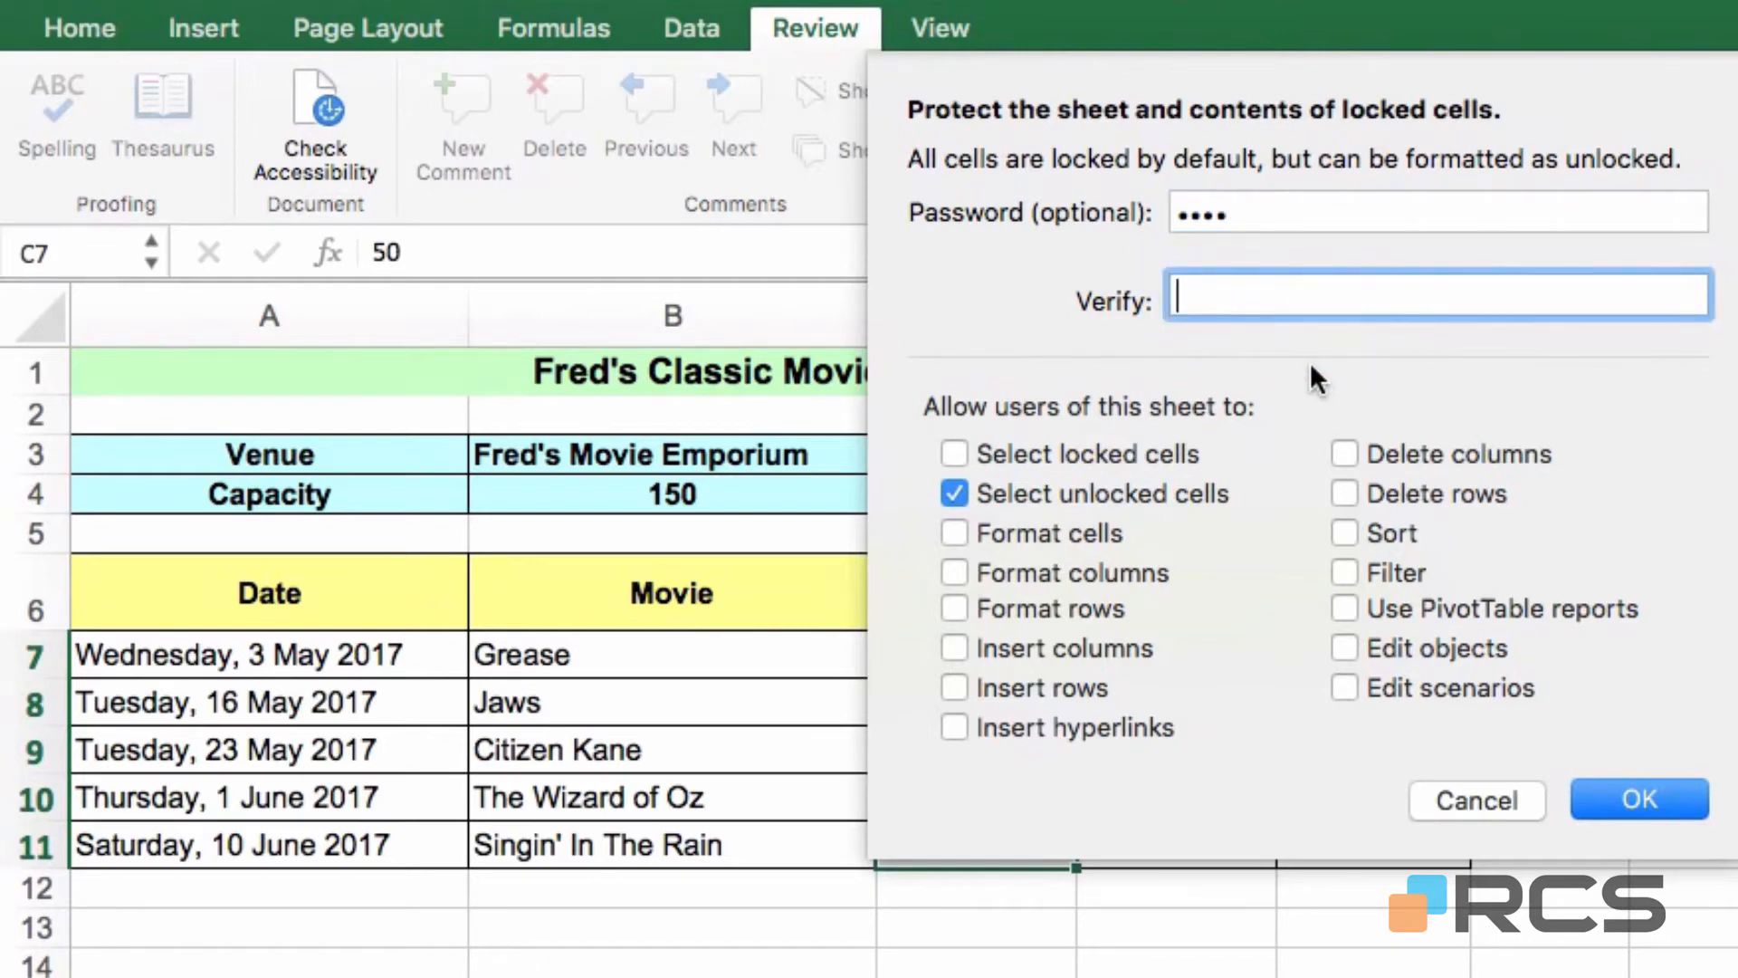
text(••••)
click(1653, 796)
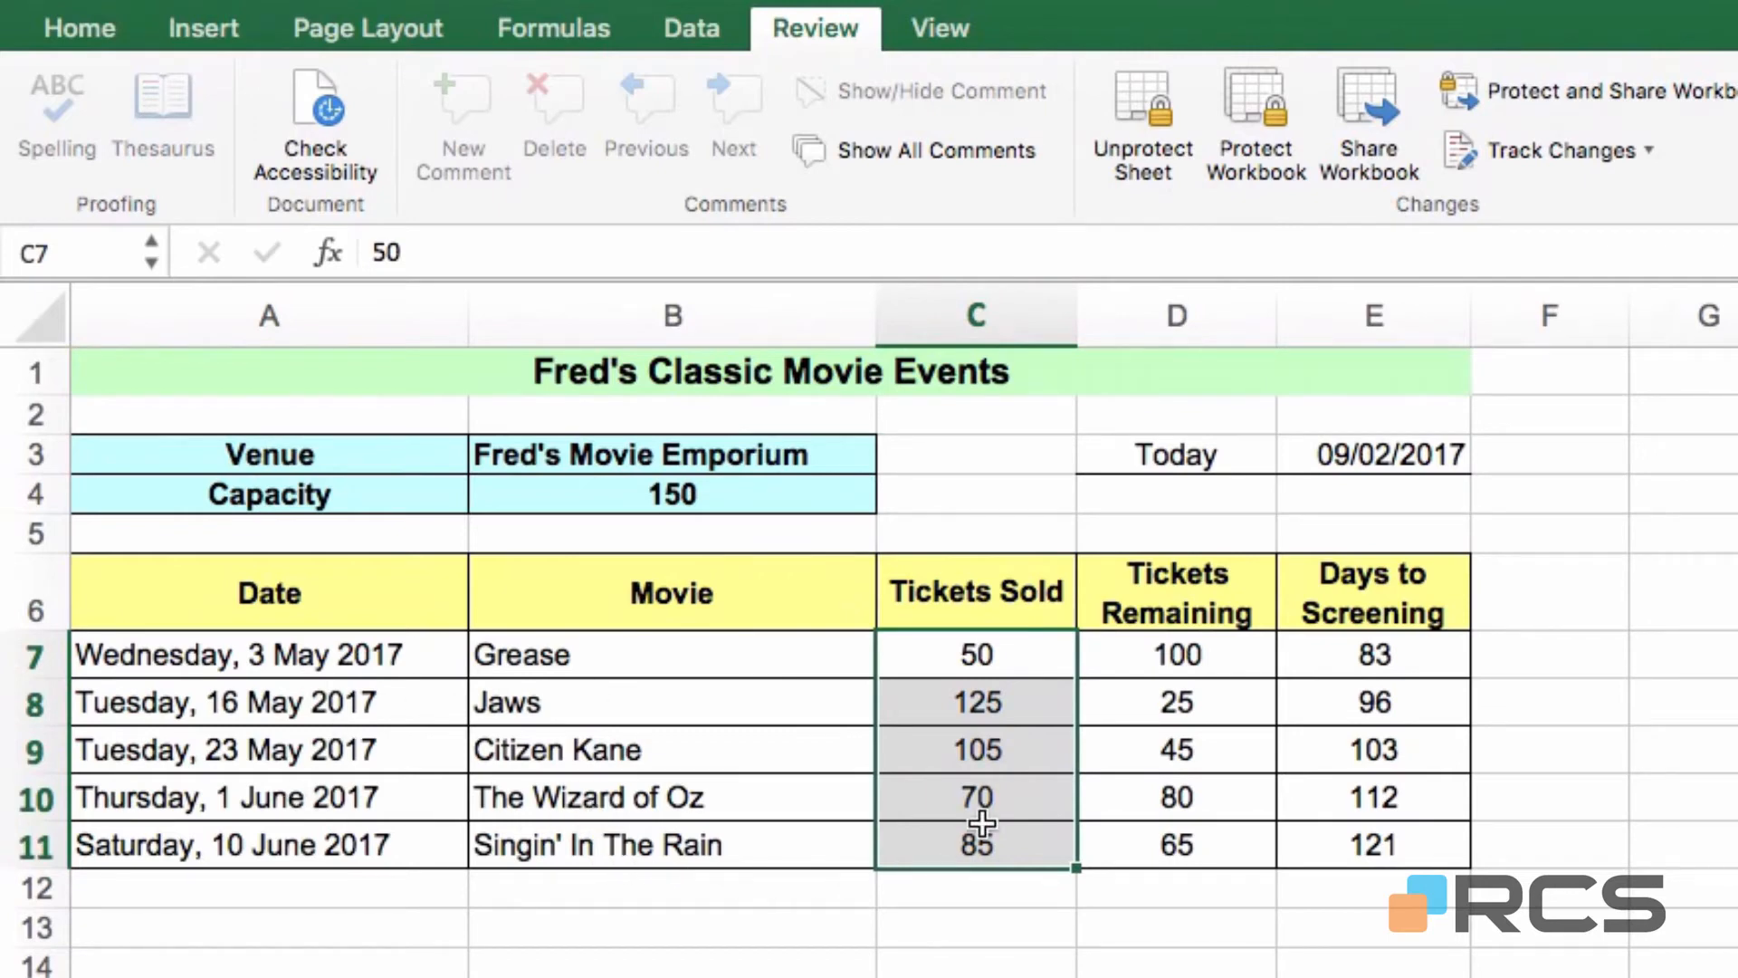
Update the tickets sold to 85 for Grease and 130 for Jaws
click(985, 656)
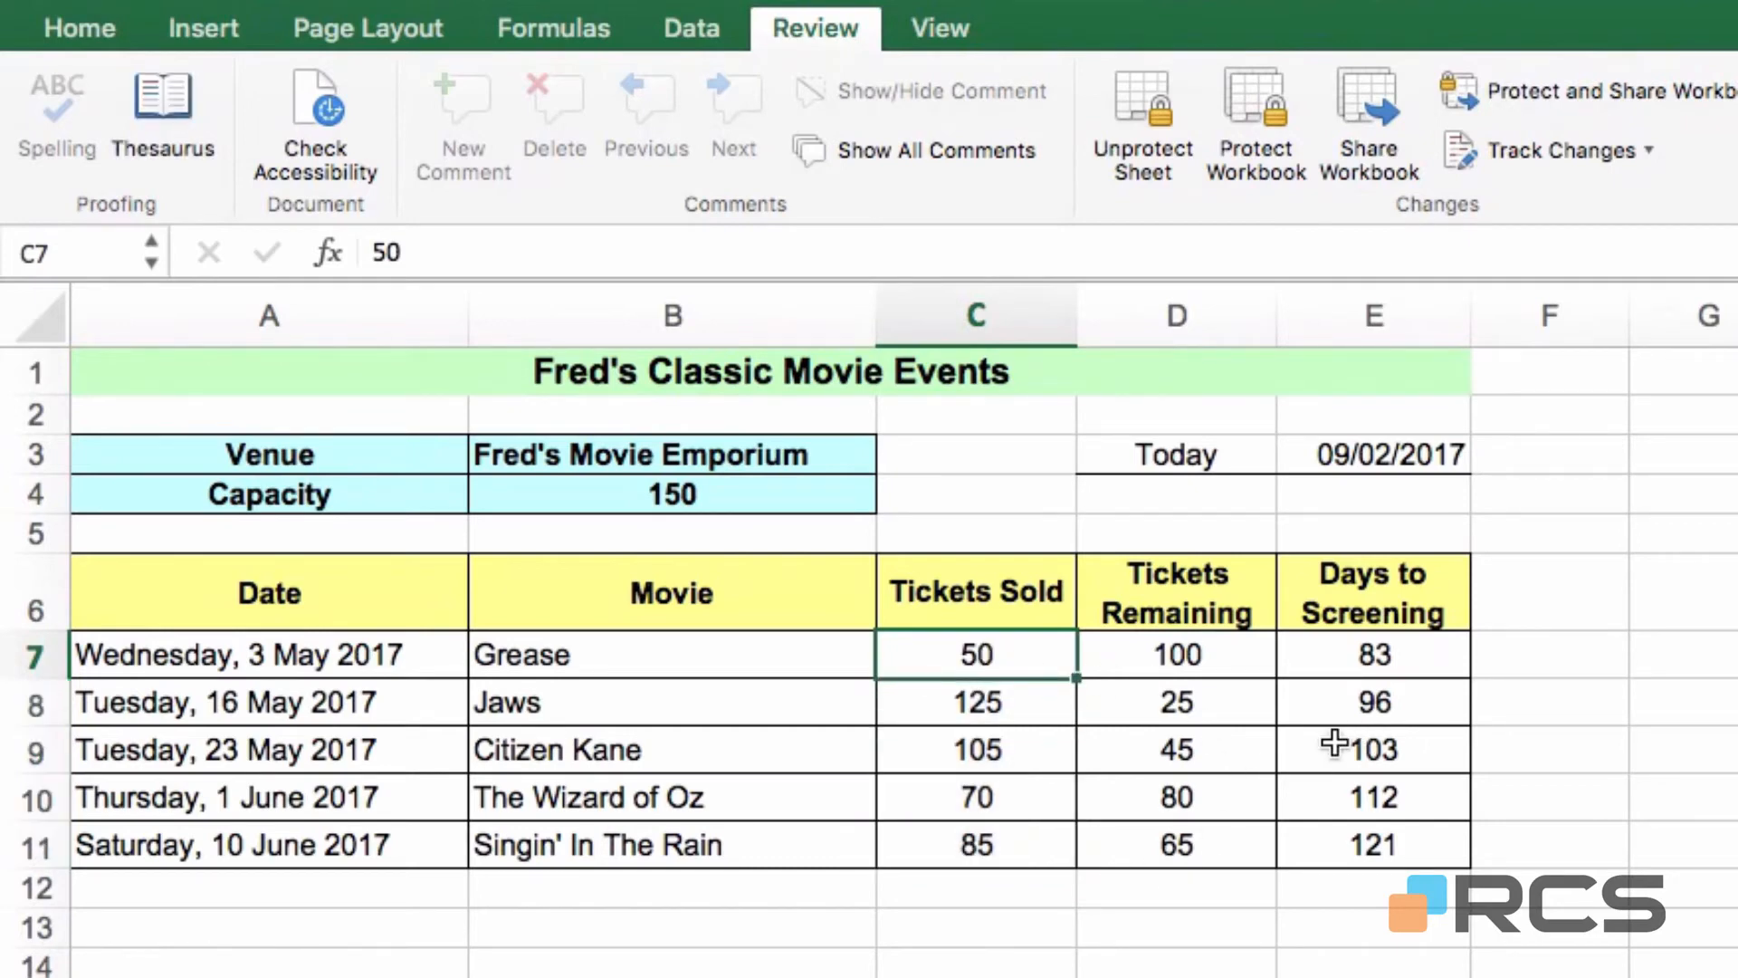
text(85)
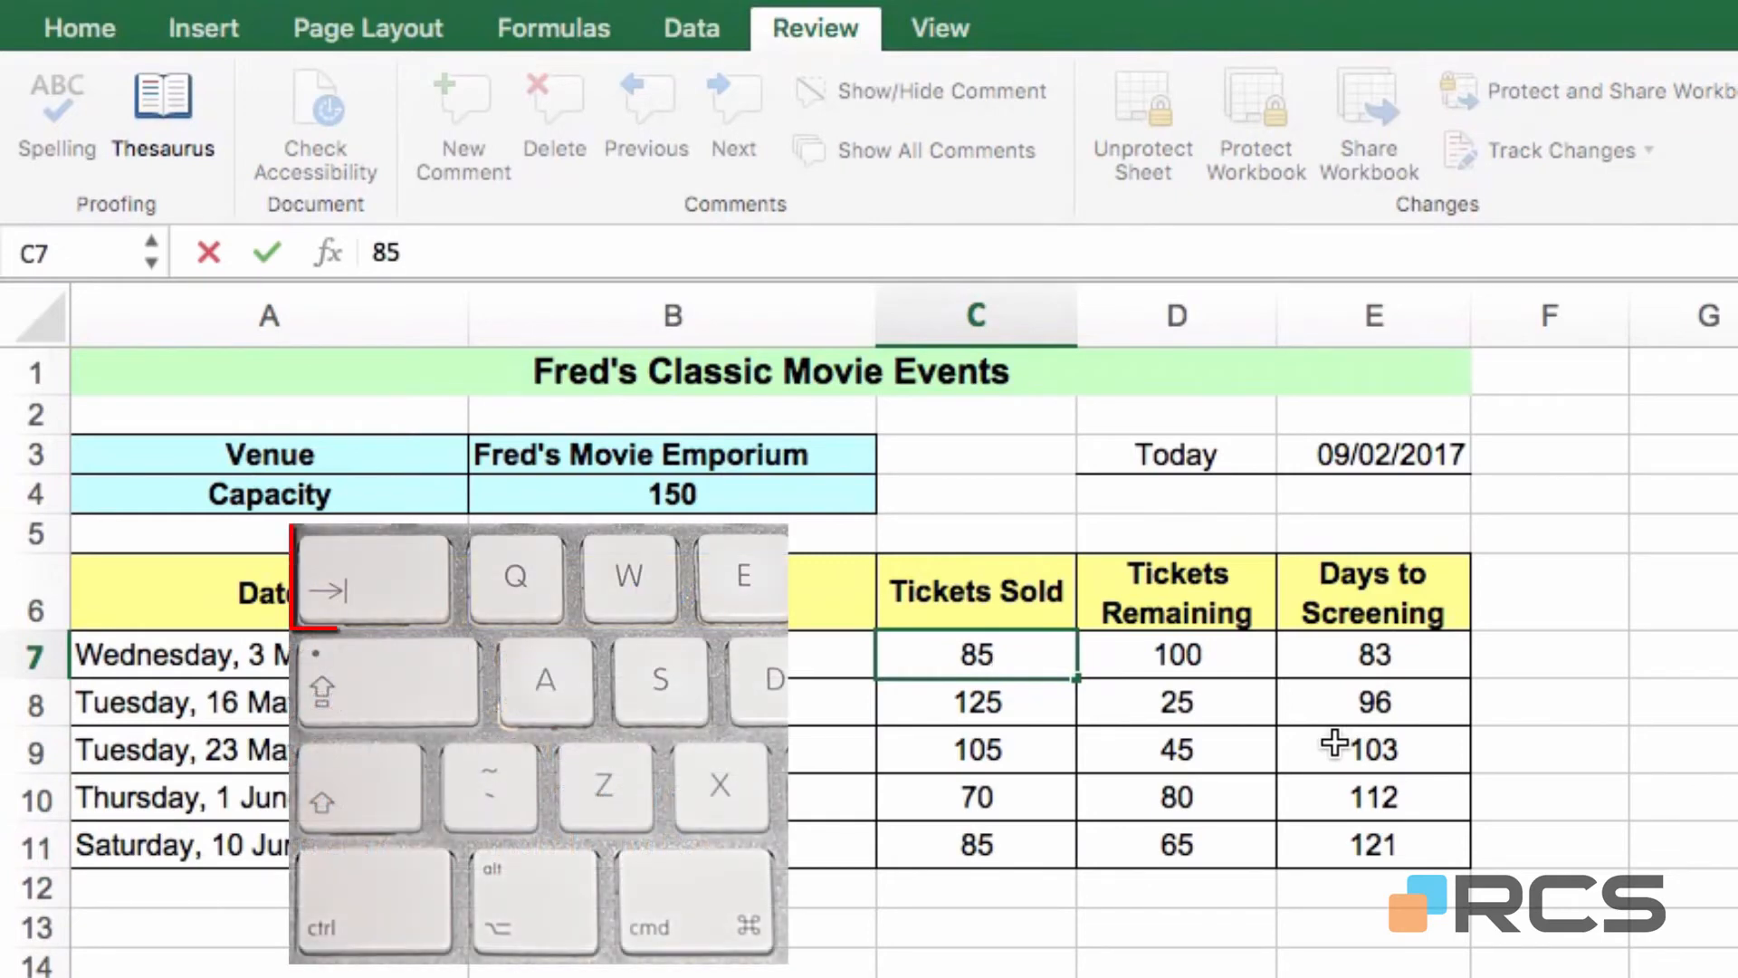
key(Return)
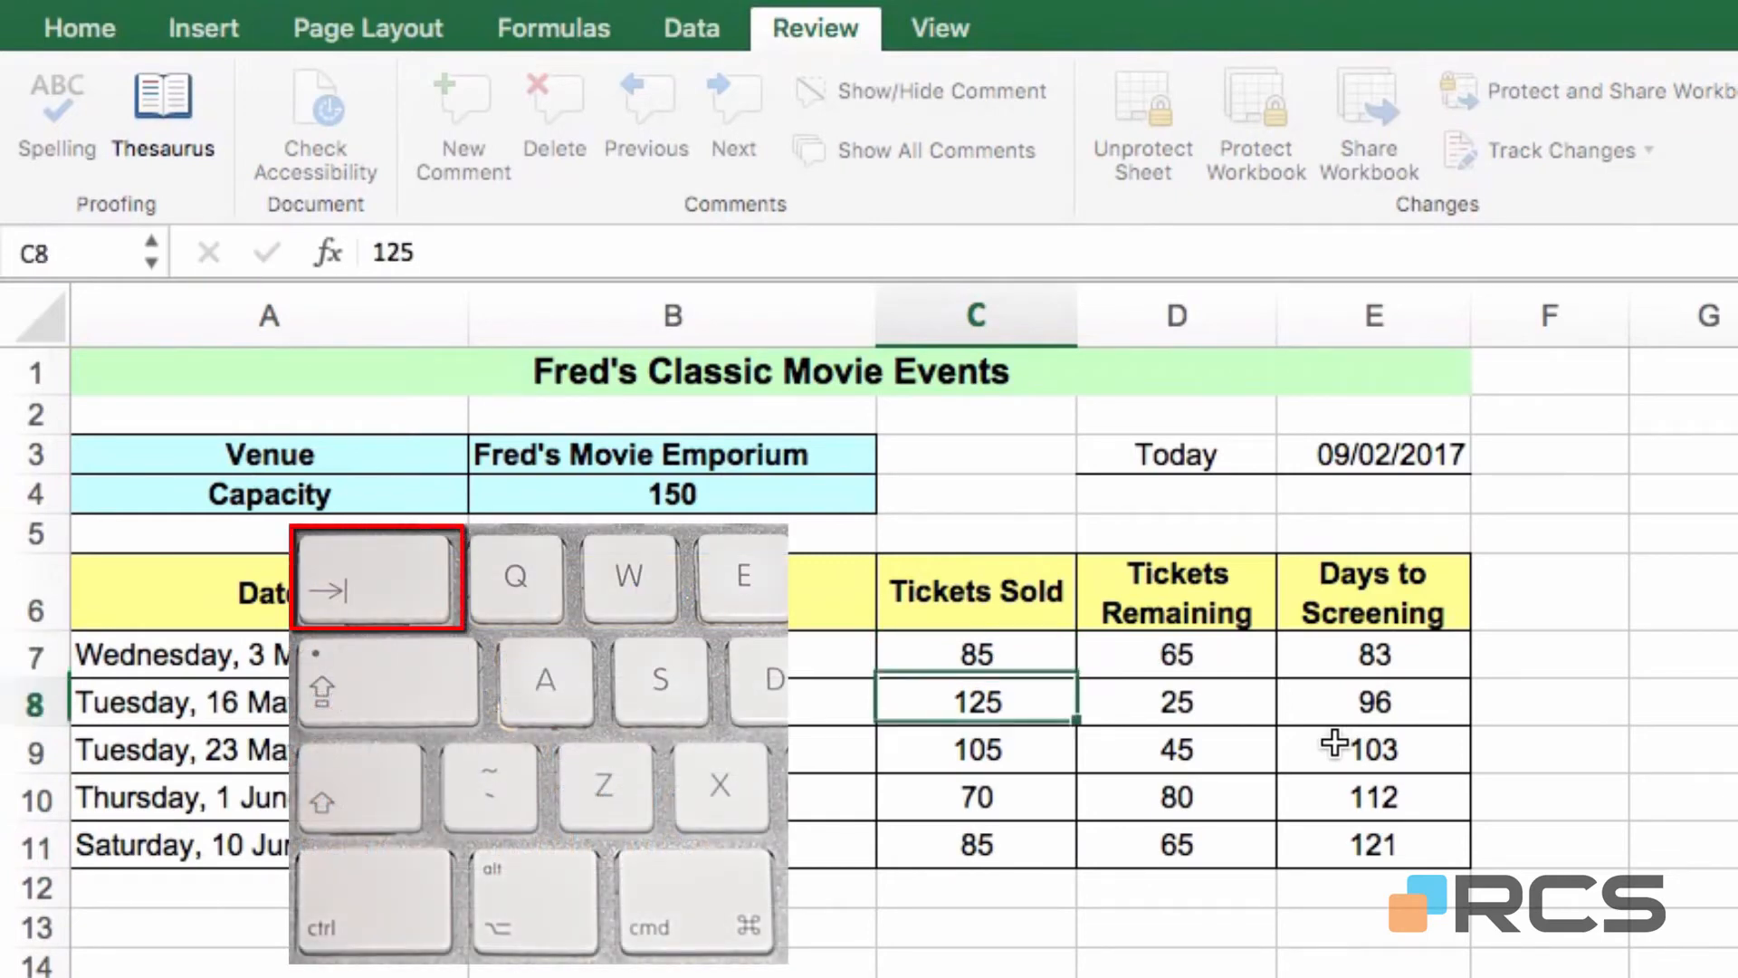
text(130)
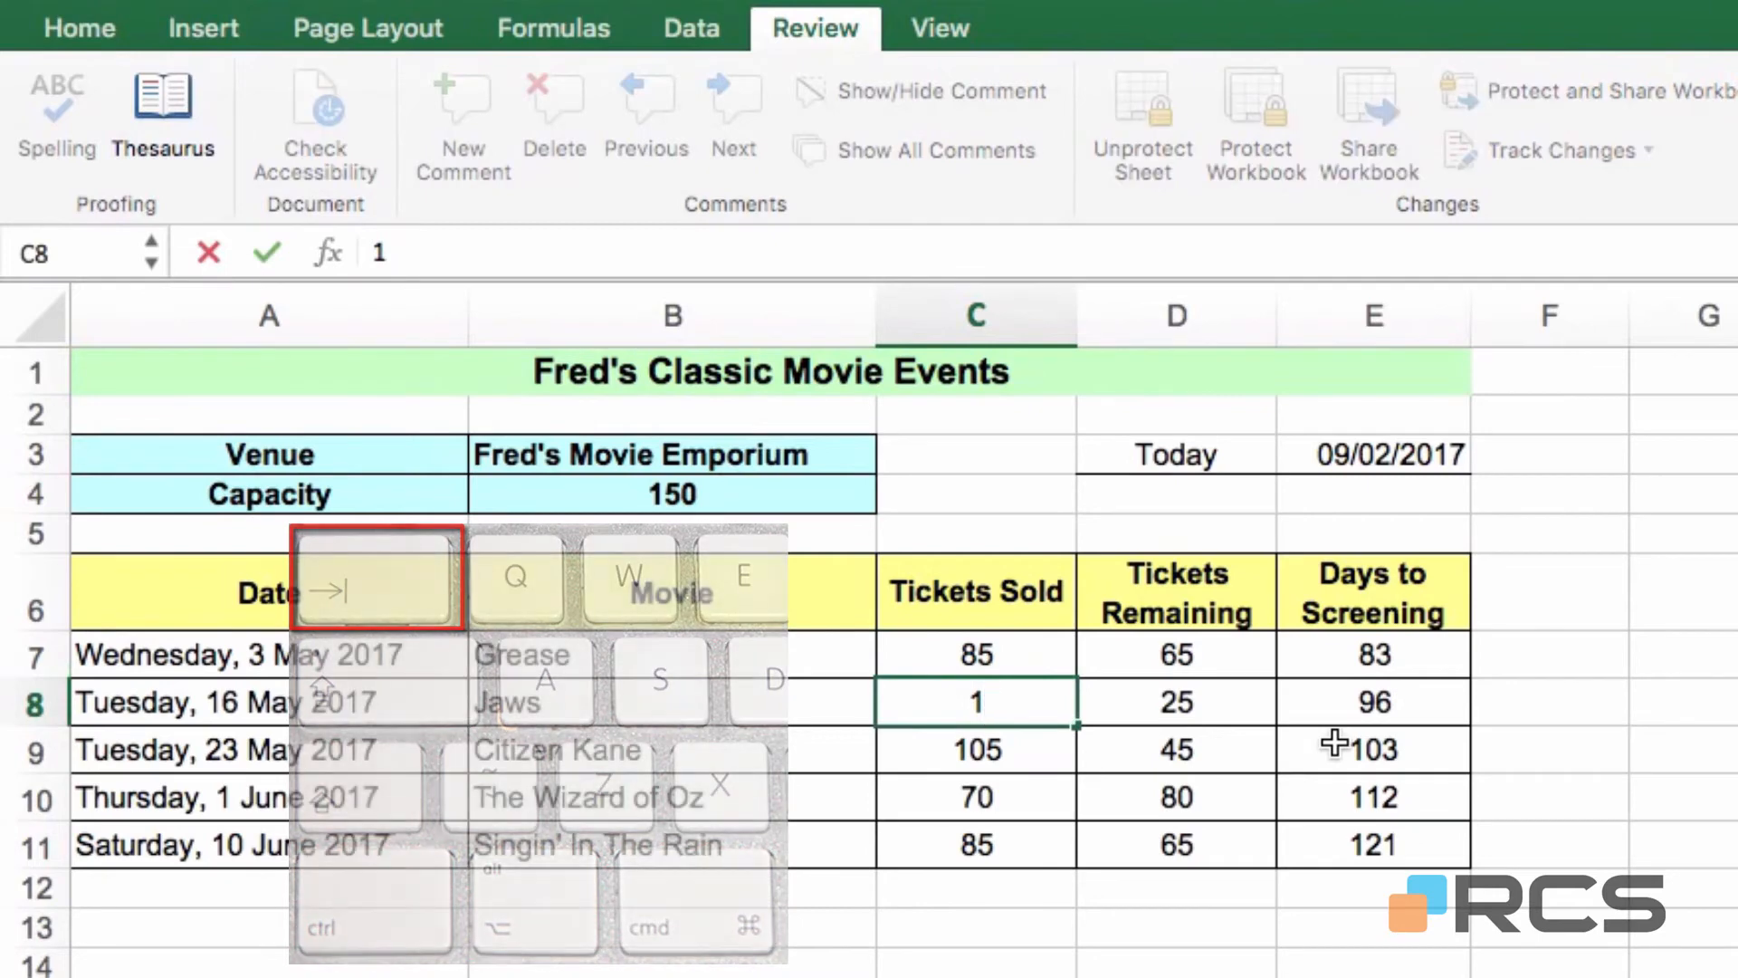
key(Return)
key(Return)
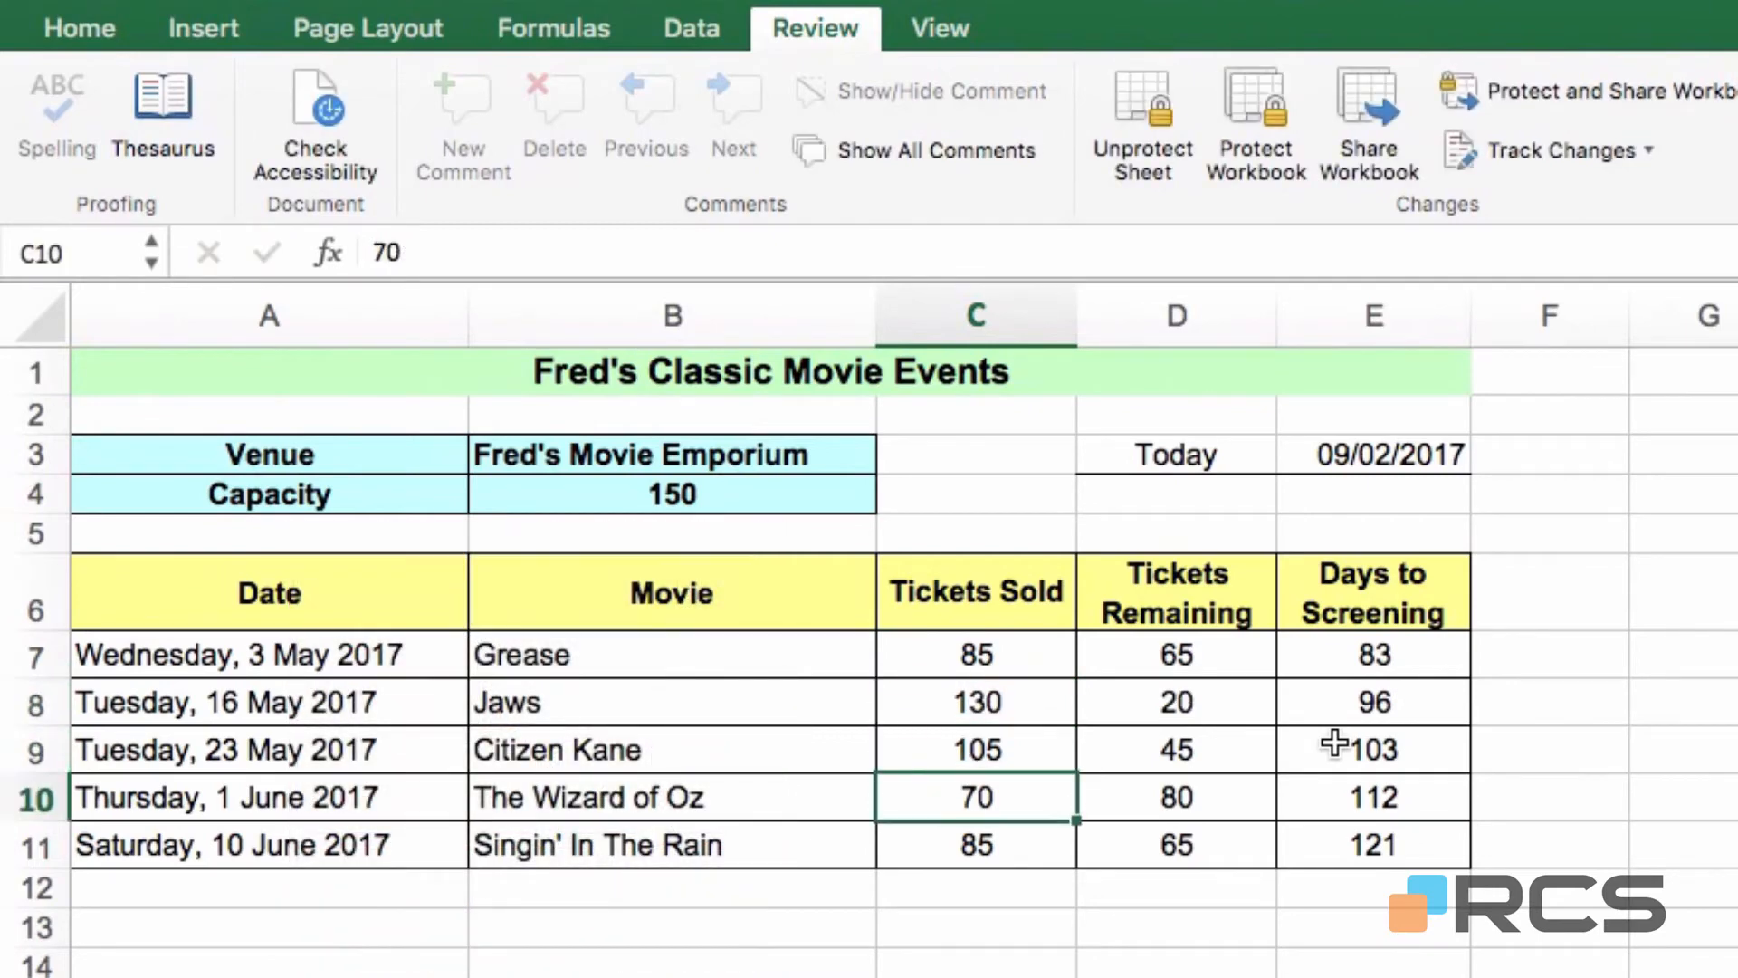
Set the tickets sold for The Wizard of Oz to 85 and return to the Grease ticket cell
text(85)
key(Return)
key(Up)
key(Up)
key(Up)
key(Up)
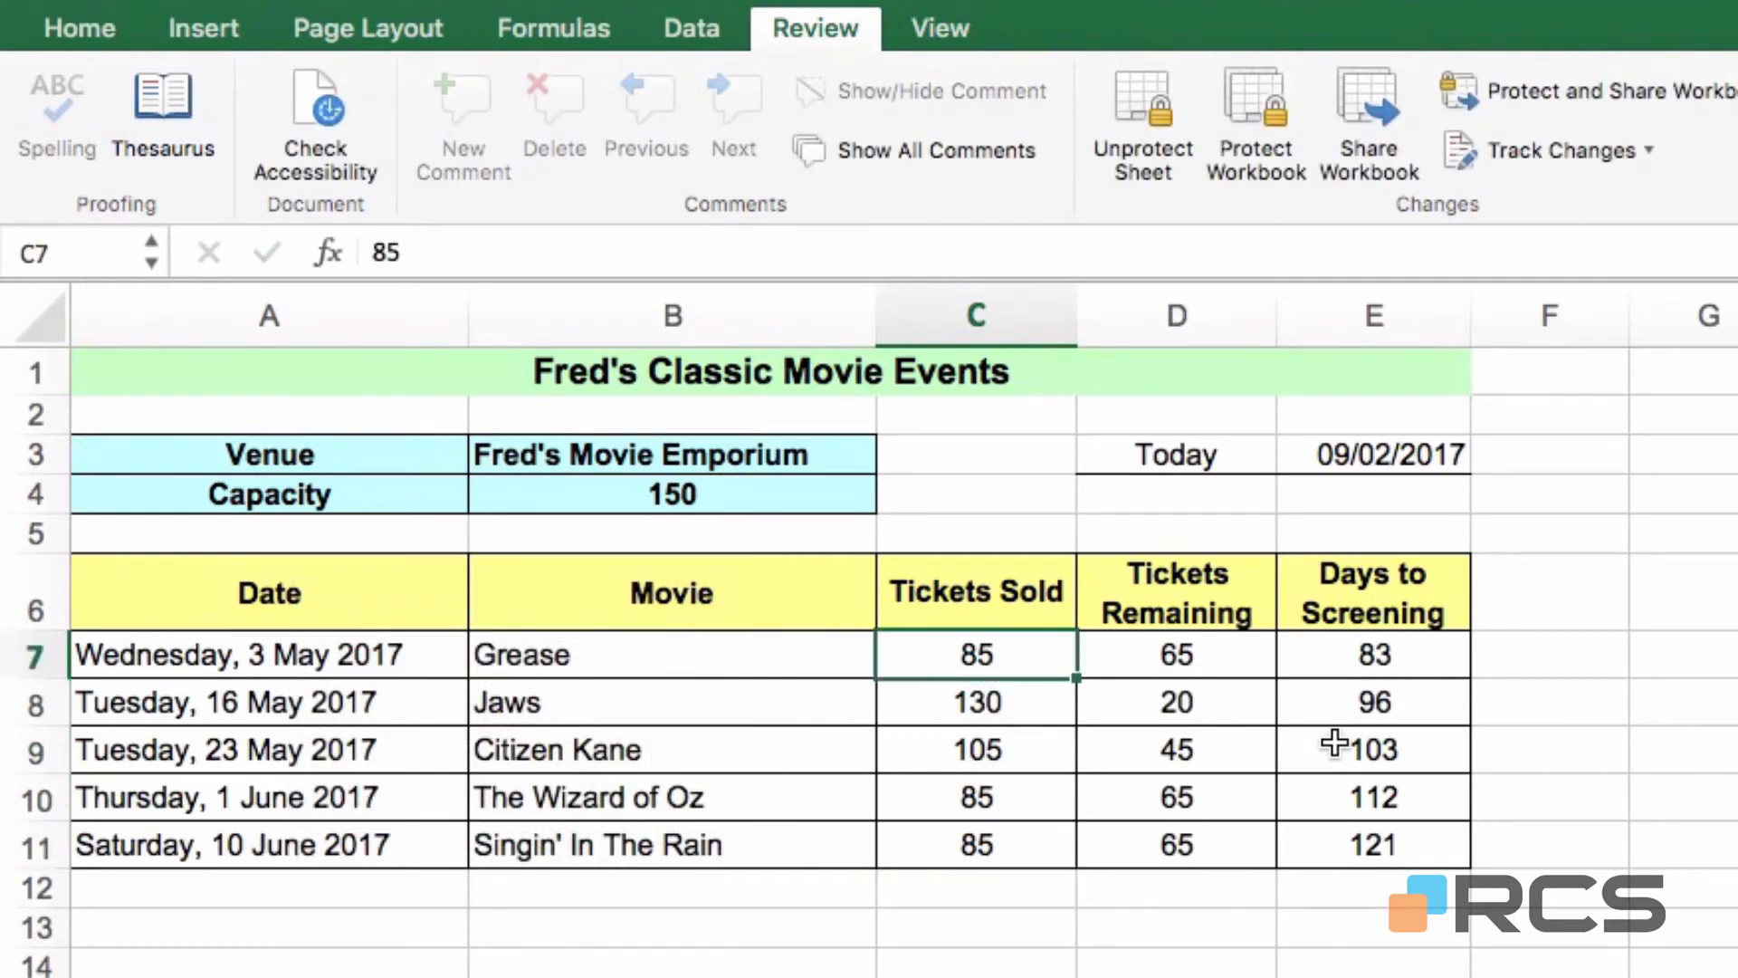
Step back and forth through the Tickets Sold cells C7 to C11 to examine which cells can be selected
key(Down)
key(Down)
key(Down)
key(Down)
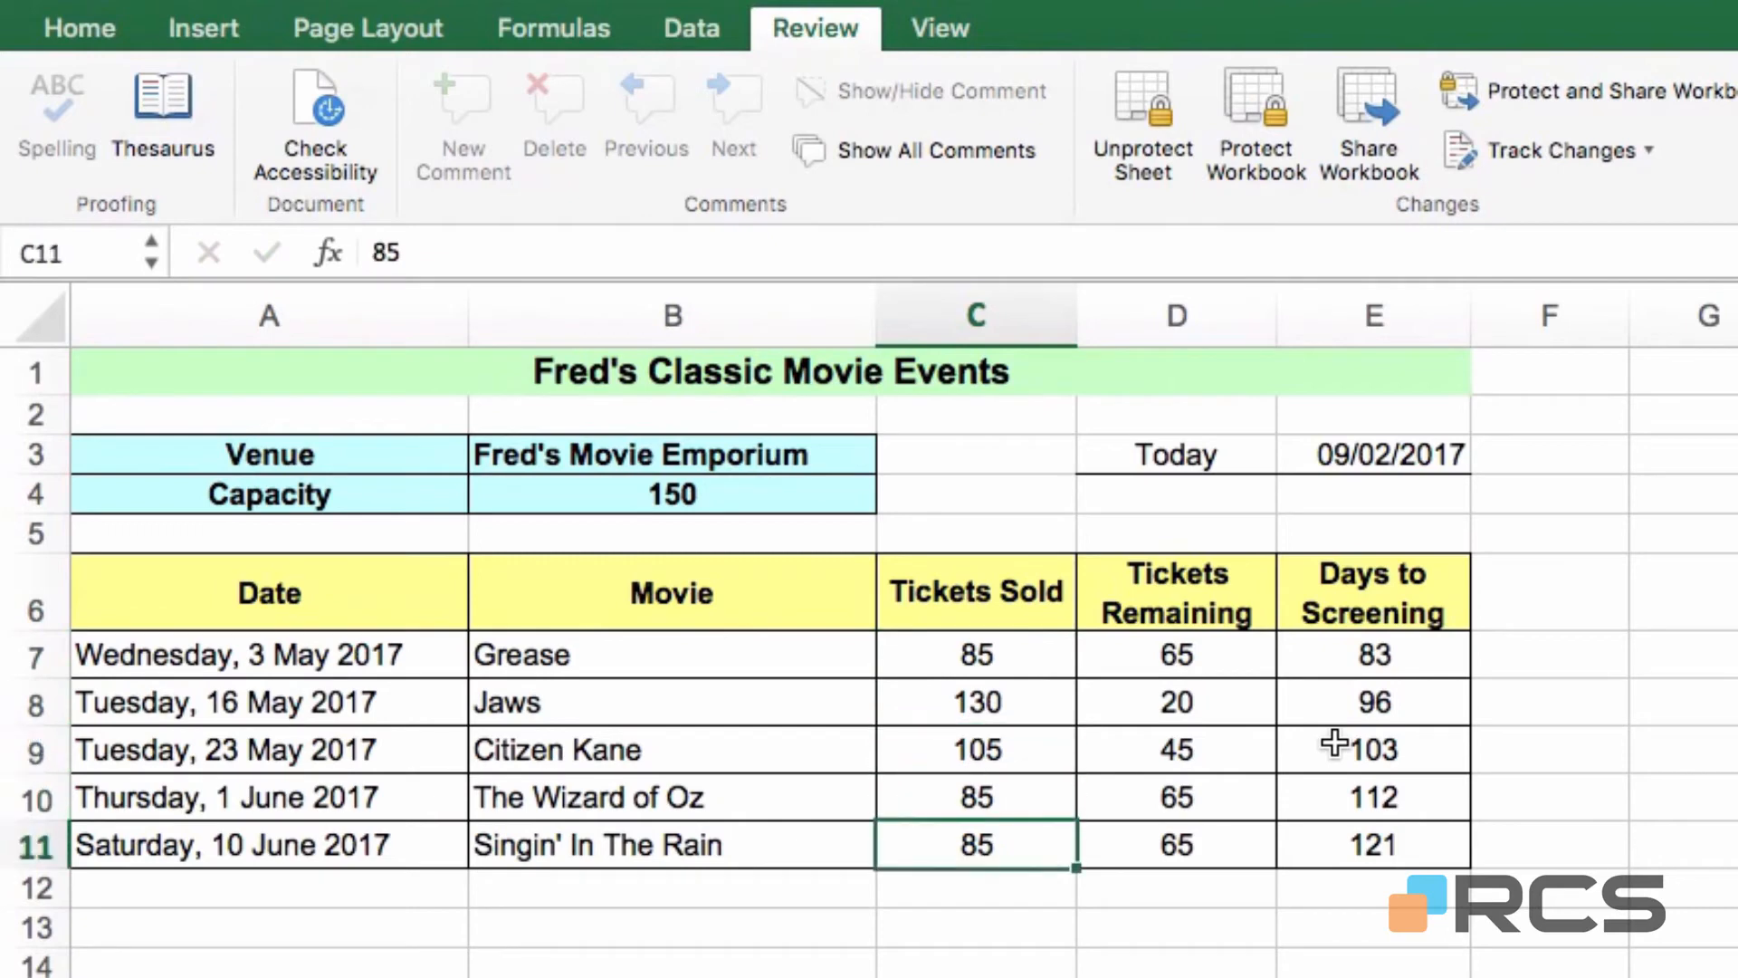
key(Up)
key(Up)
key(Up)
key(Up)
key(Down)
key(Down)
key(Down)
key(Down)
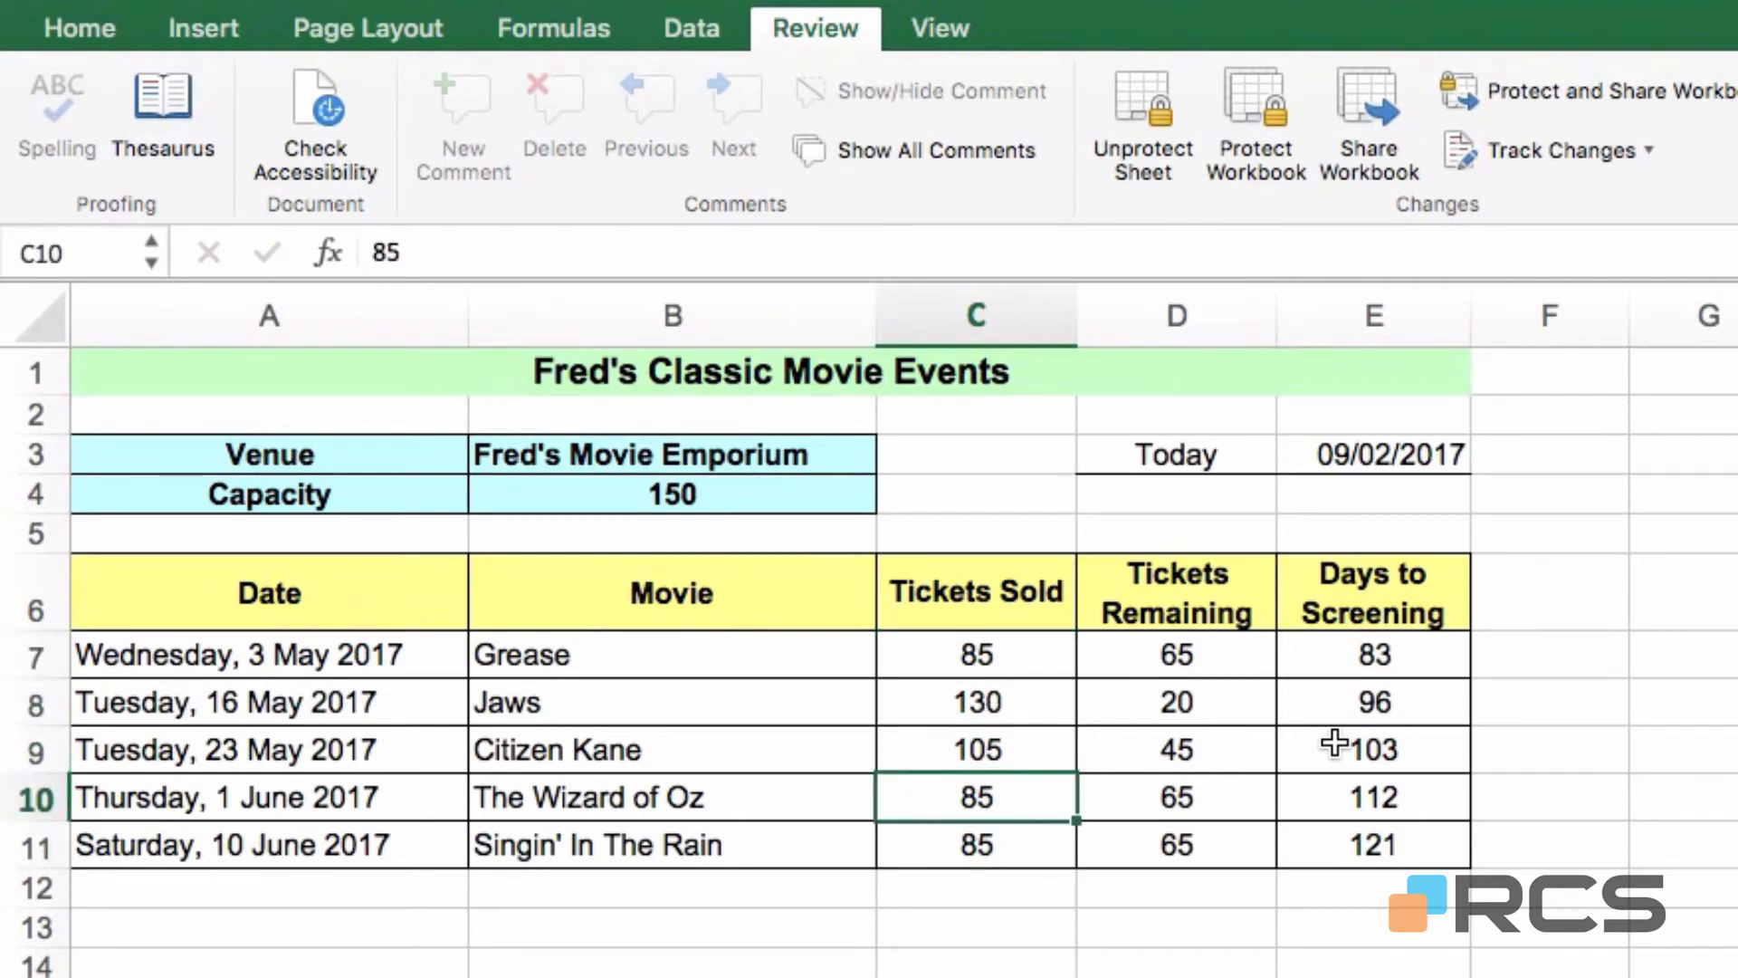
key(Up)
key(Up)
key(Up)
key(Up)
key(Down)
key(Down)
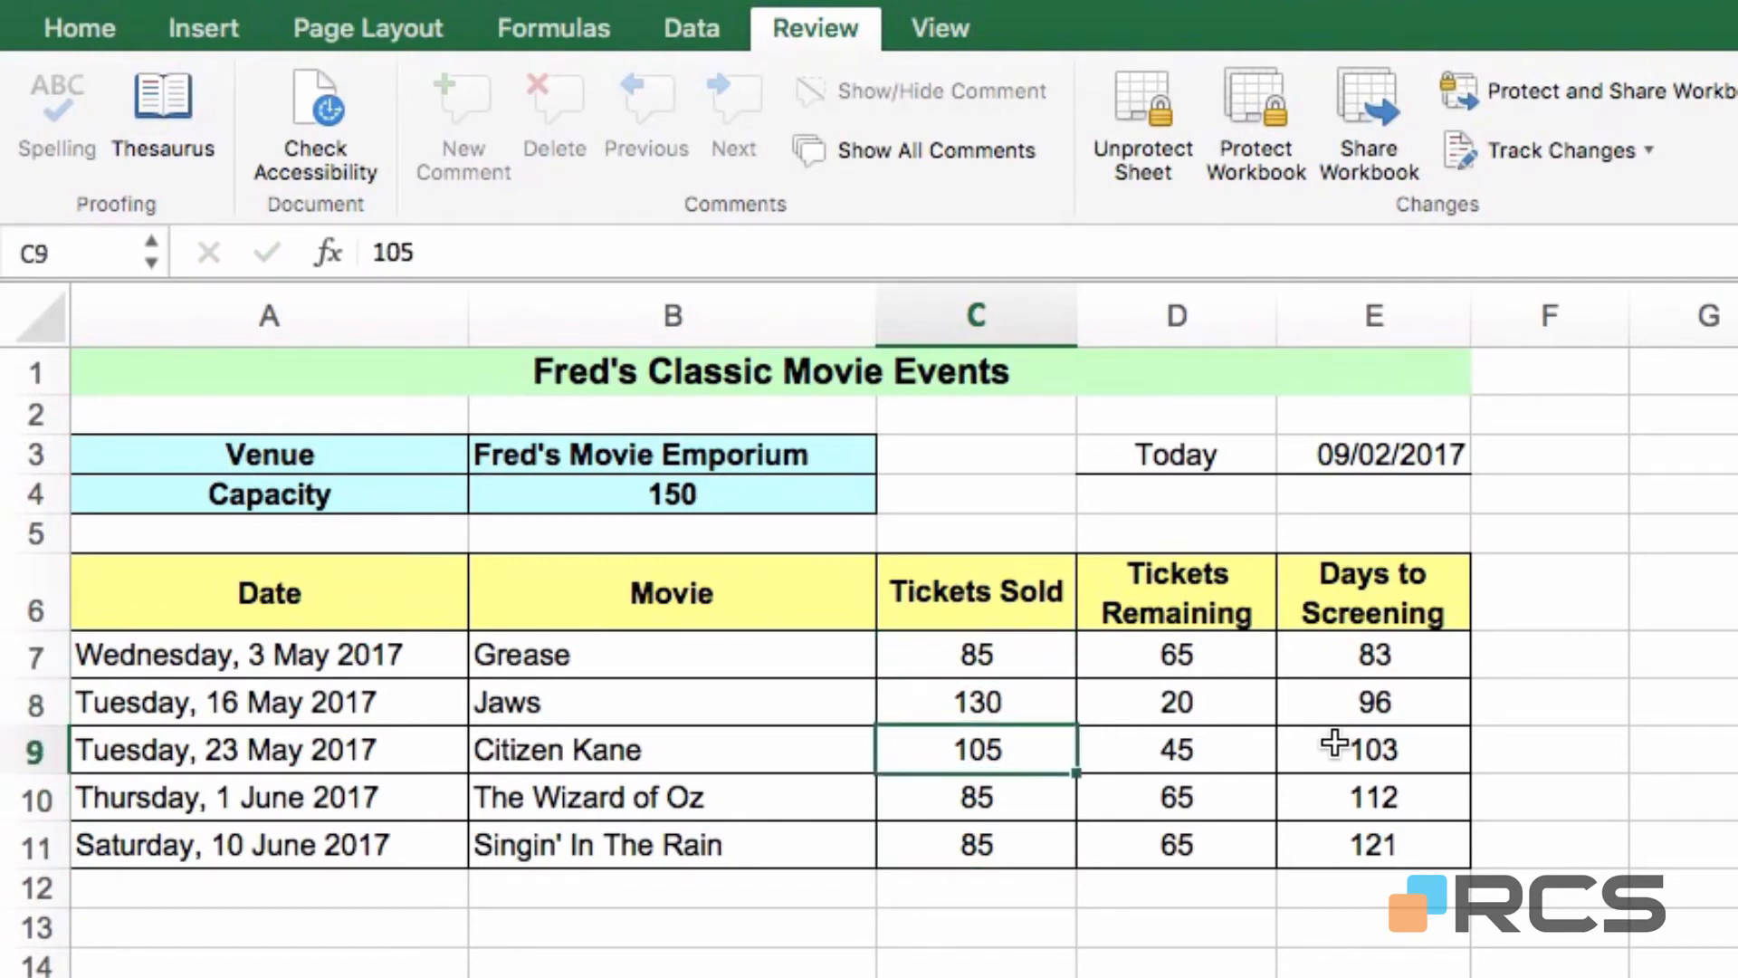
key(Down)
key(Down)
key(Up)
key(Up)
key(Up)
key(Up)
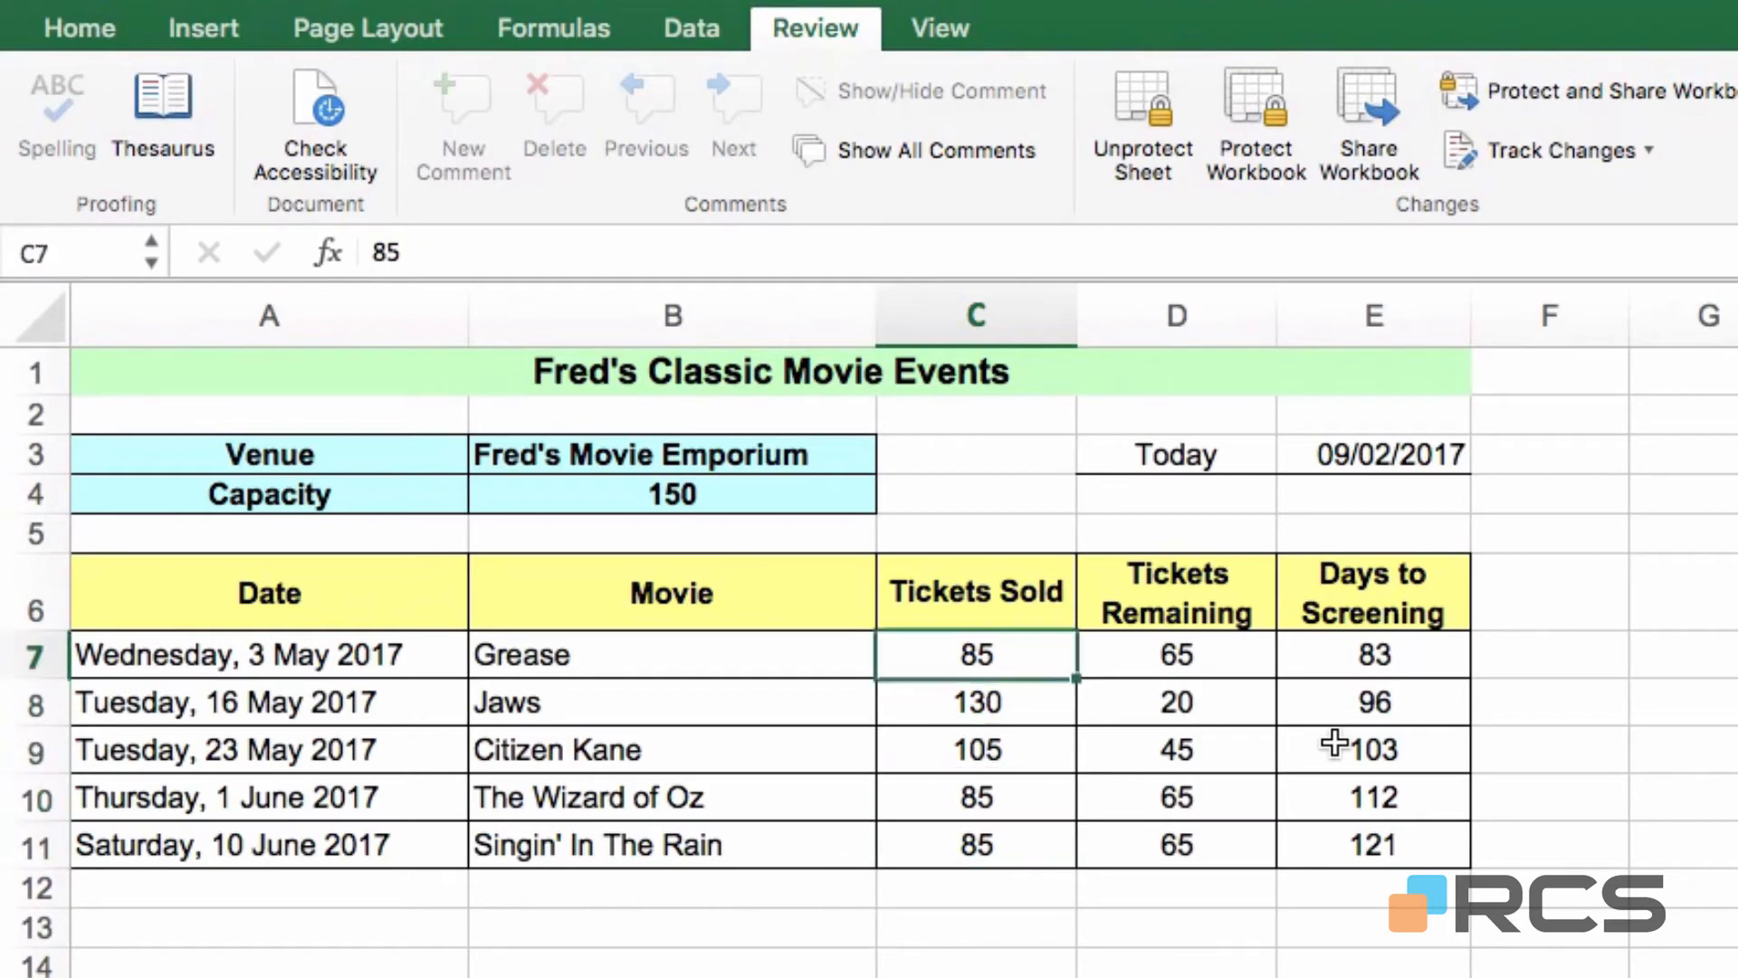
key(Down)
key(Down)
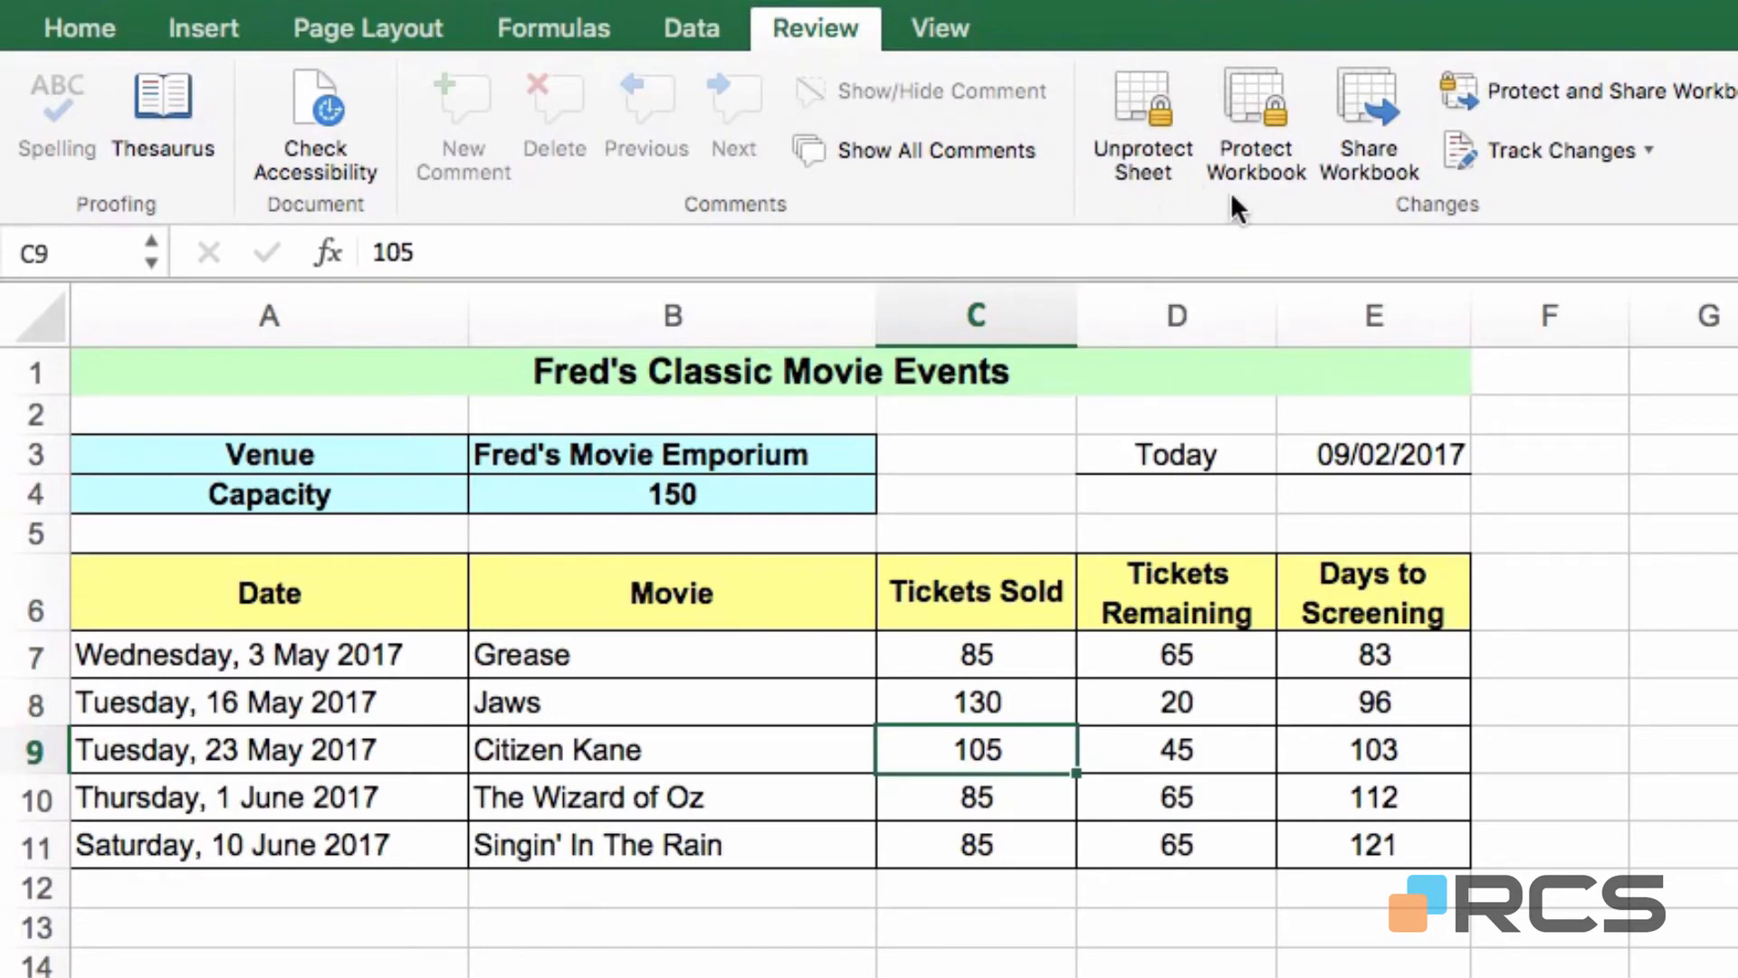
Unprotect the worksheet by entering the sheet password
click(1131, 106)
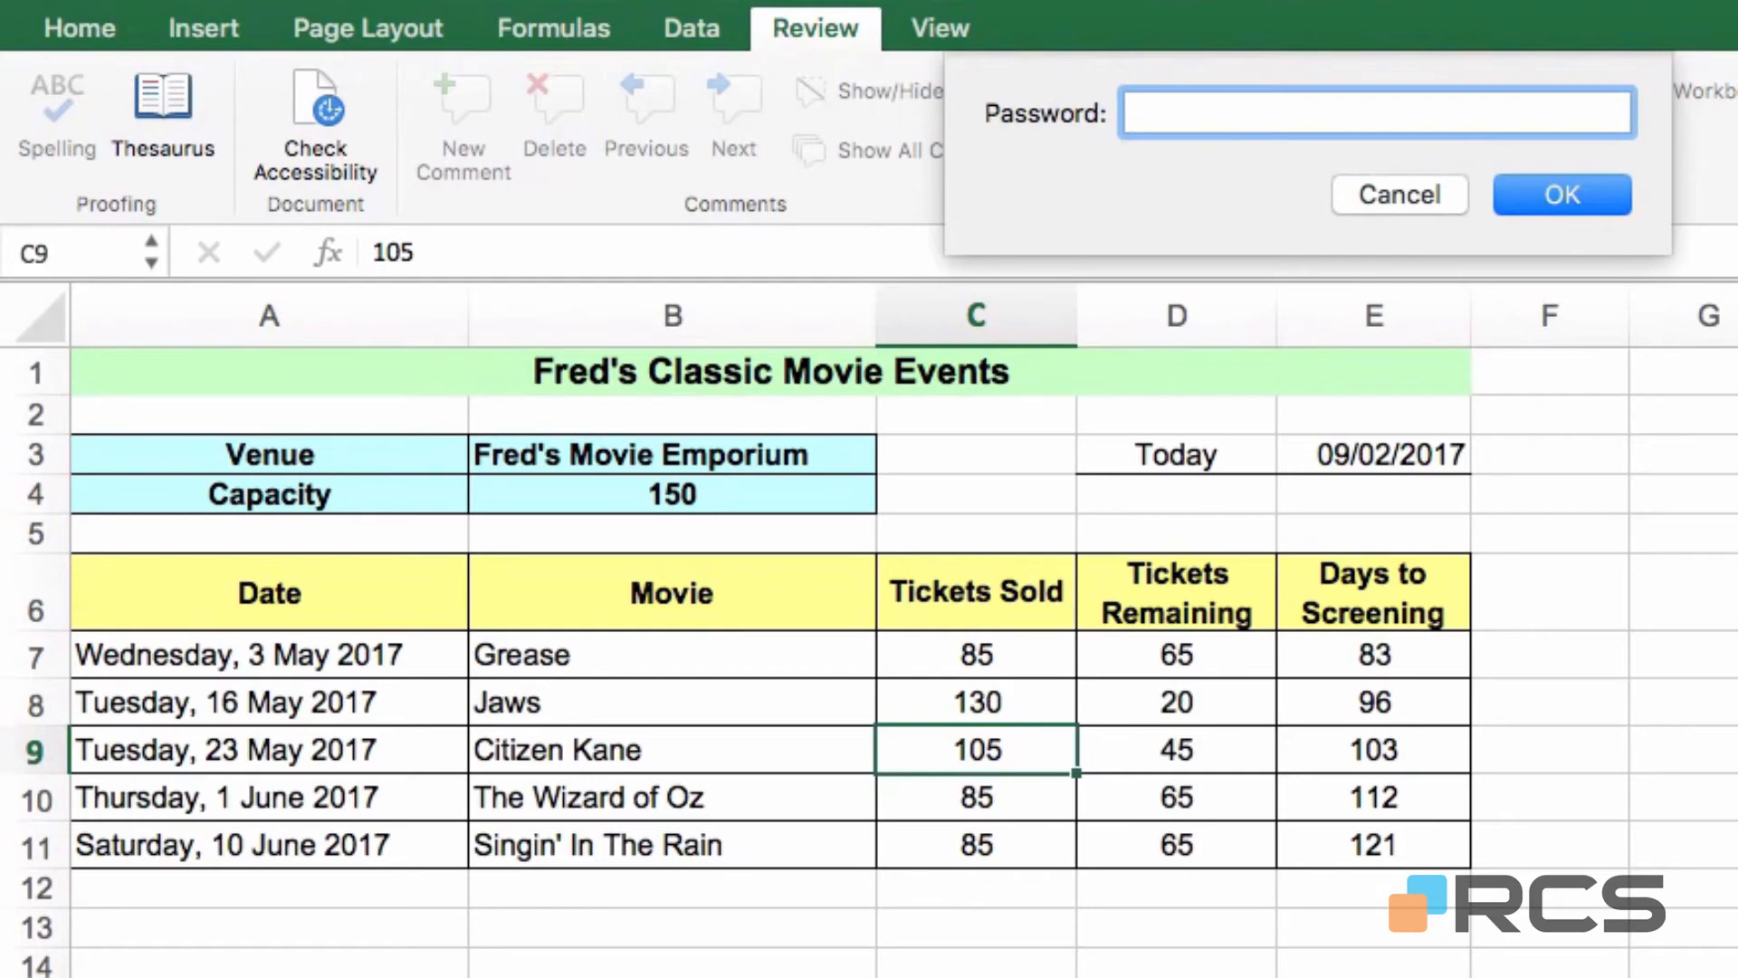
text(••••)
key(Return)
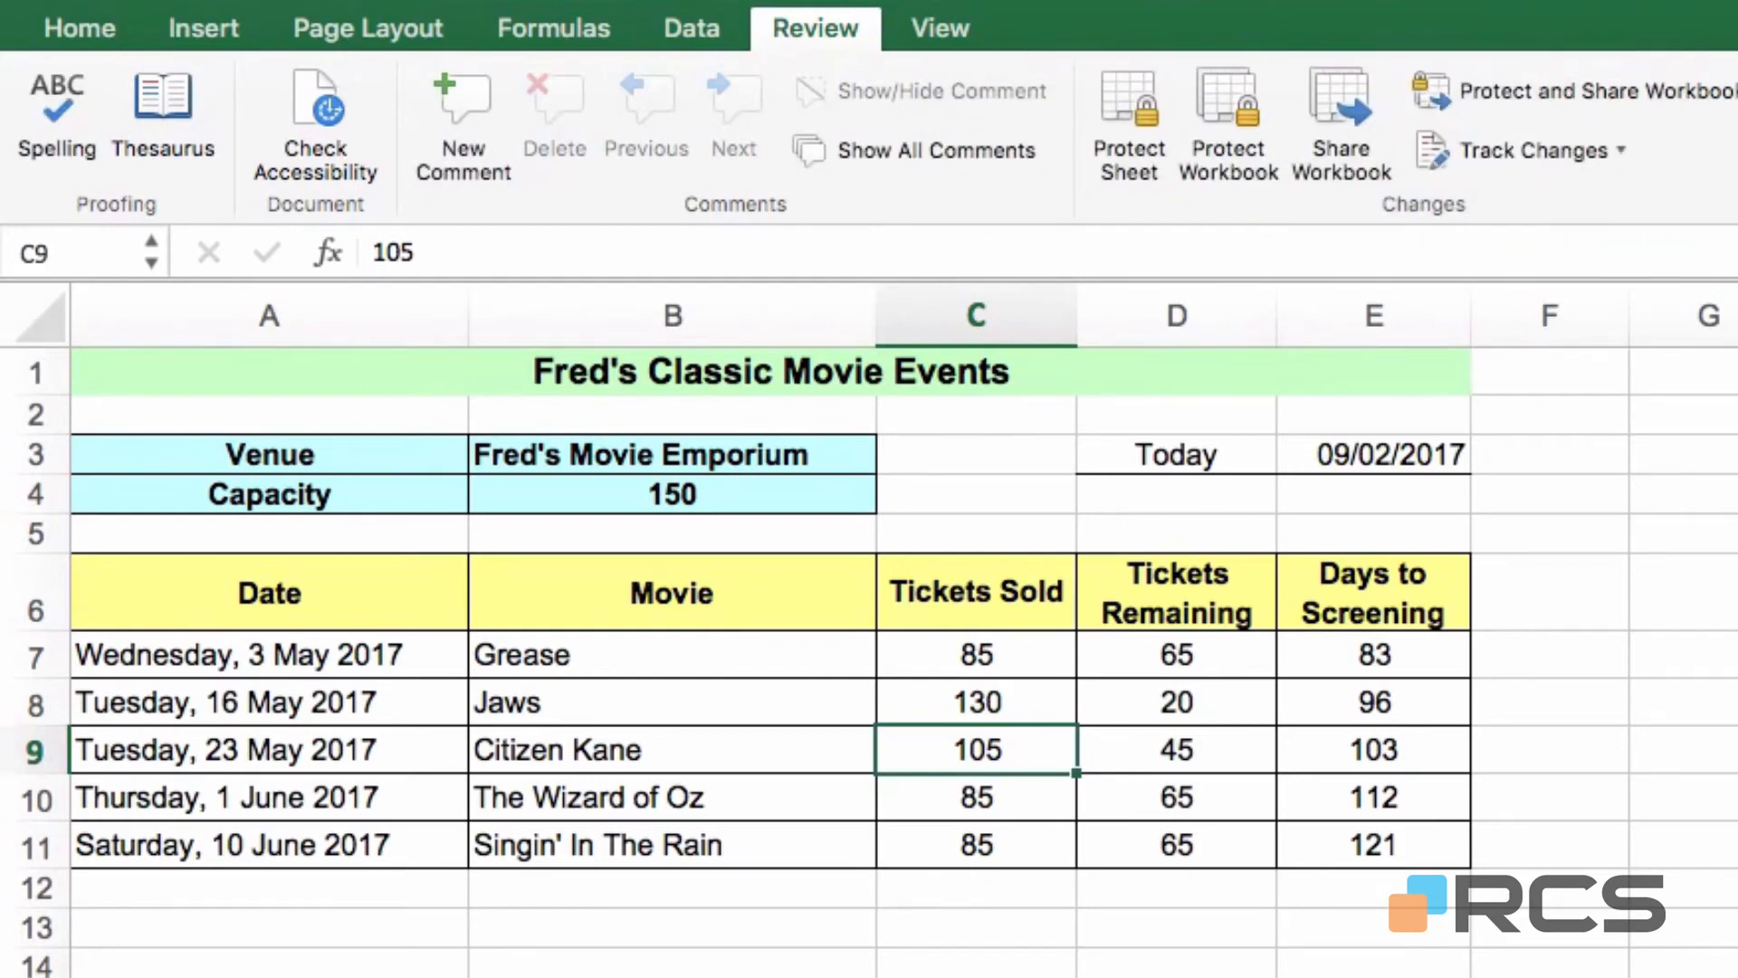
Try adding 2 to the Grease title in cell B7, and discard the edit
click(762, 652)
double_click(754, 658)
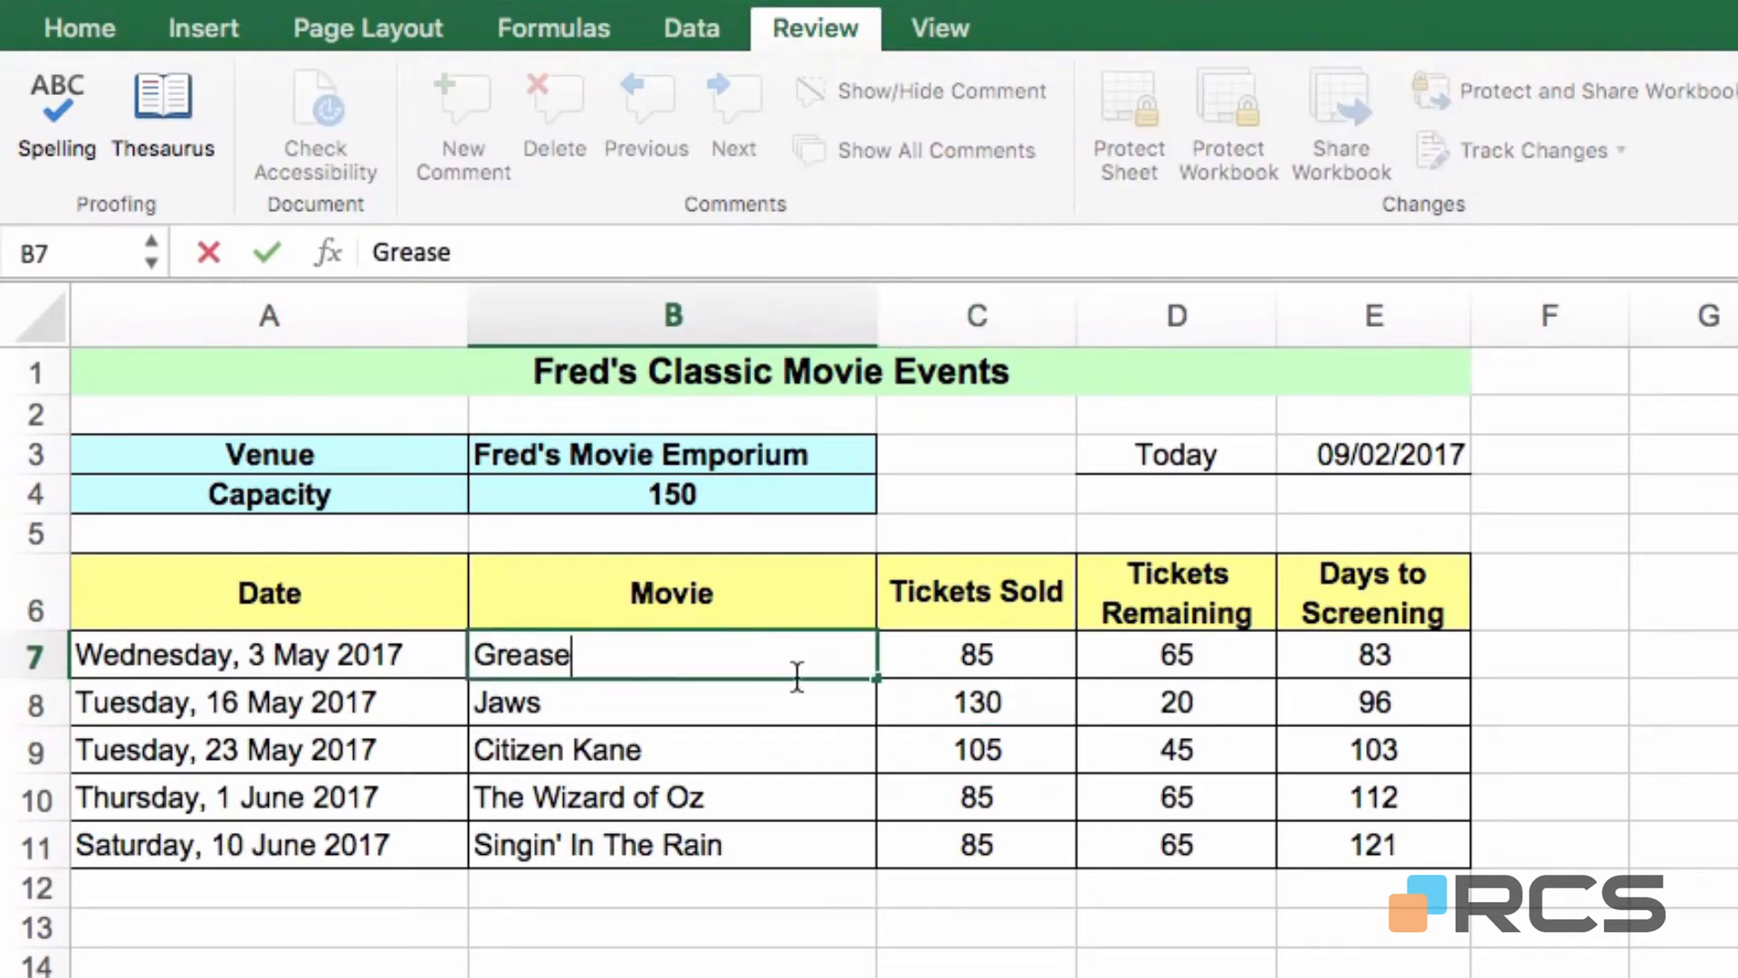
text(2)
key(Escape)
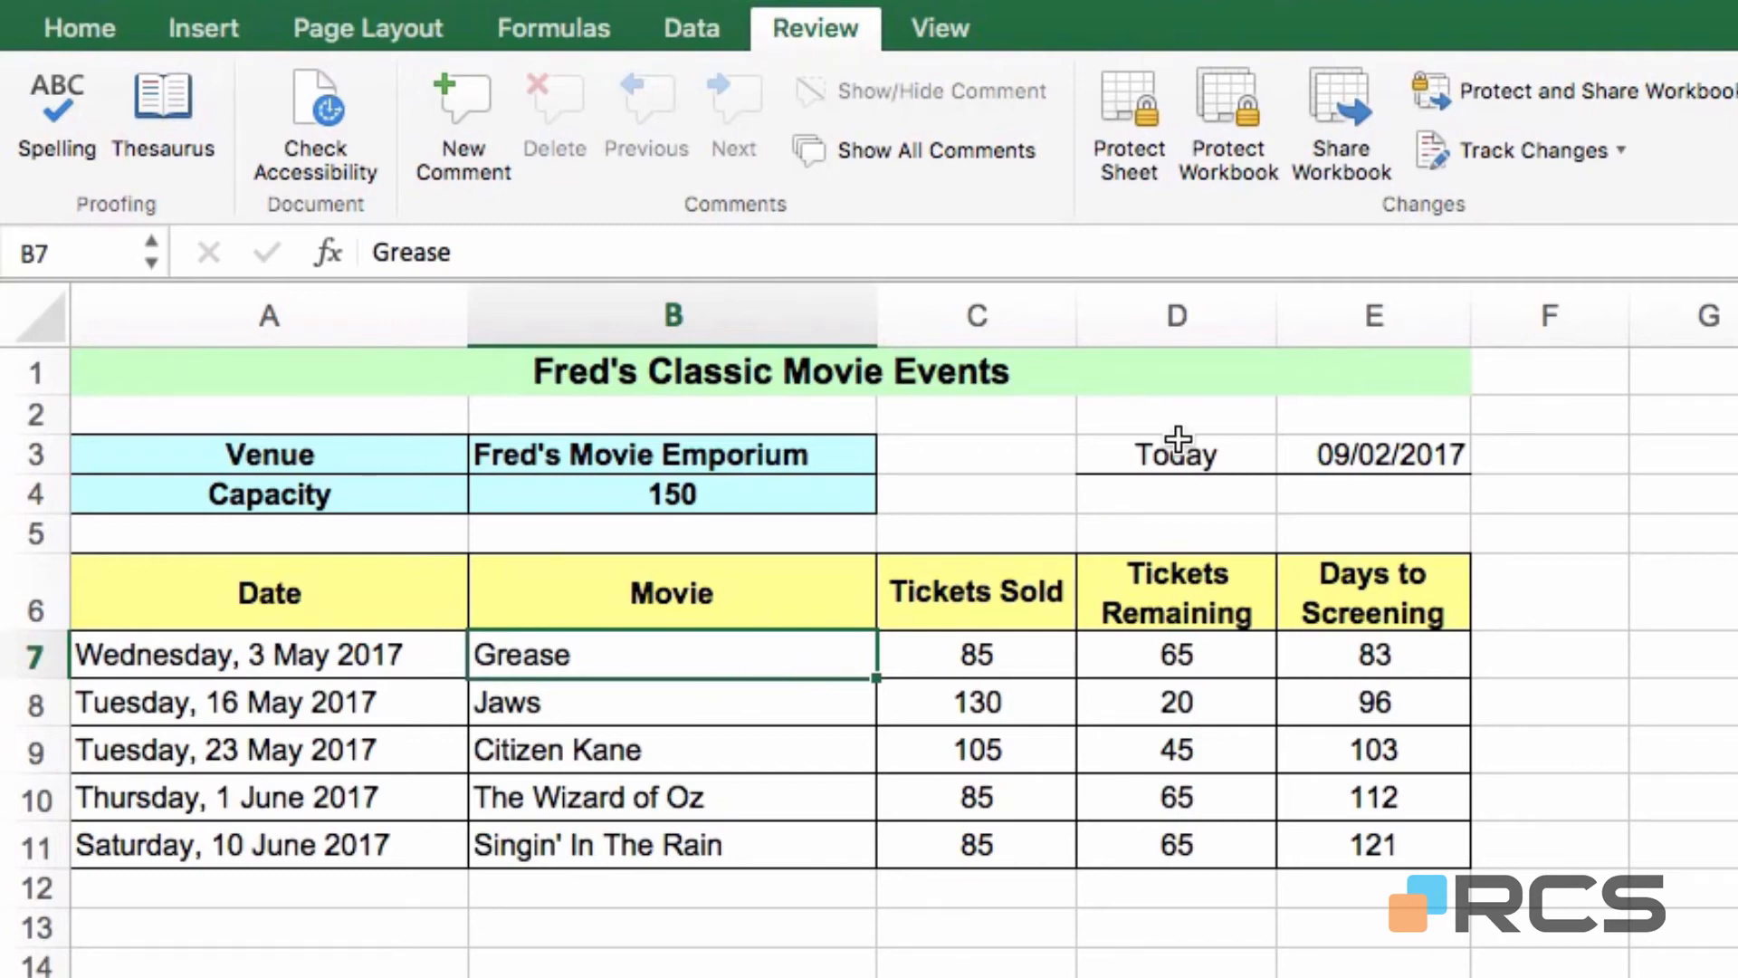
Protect the workbook's structure without a password, try to insert a new sheet, and dismiss the alert
click(1240, 93)
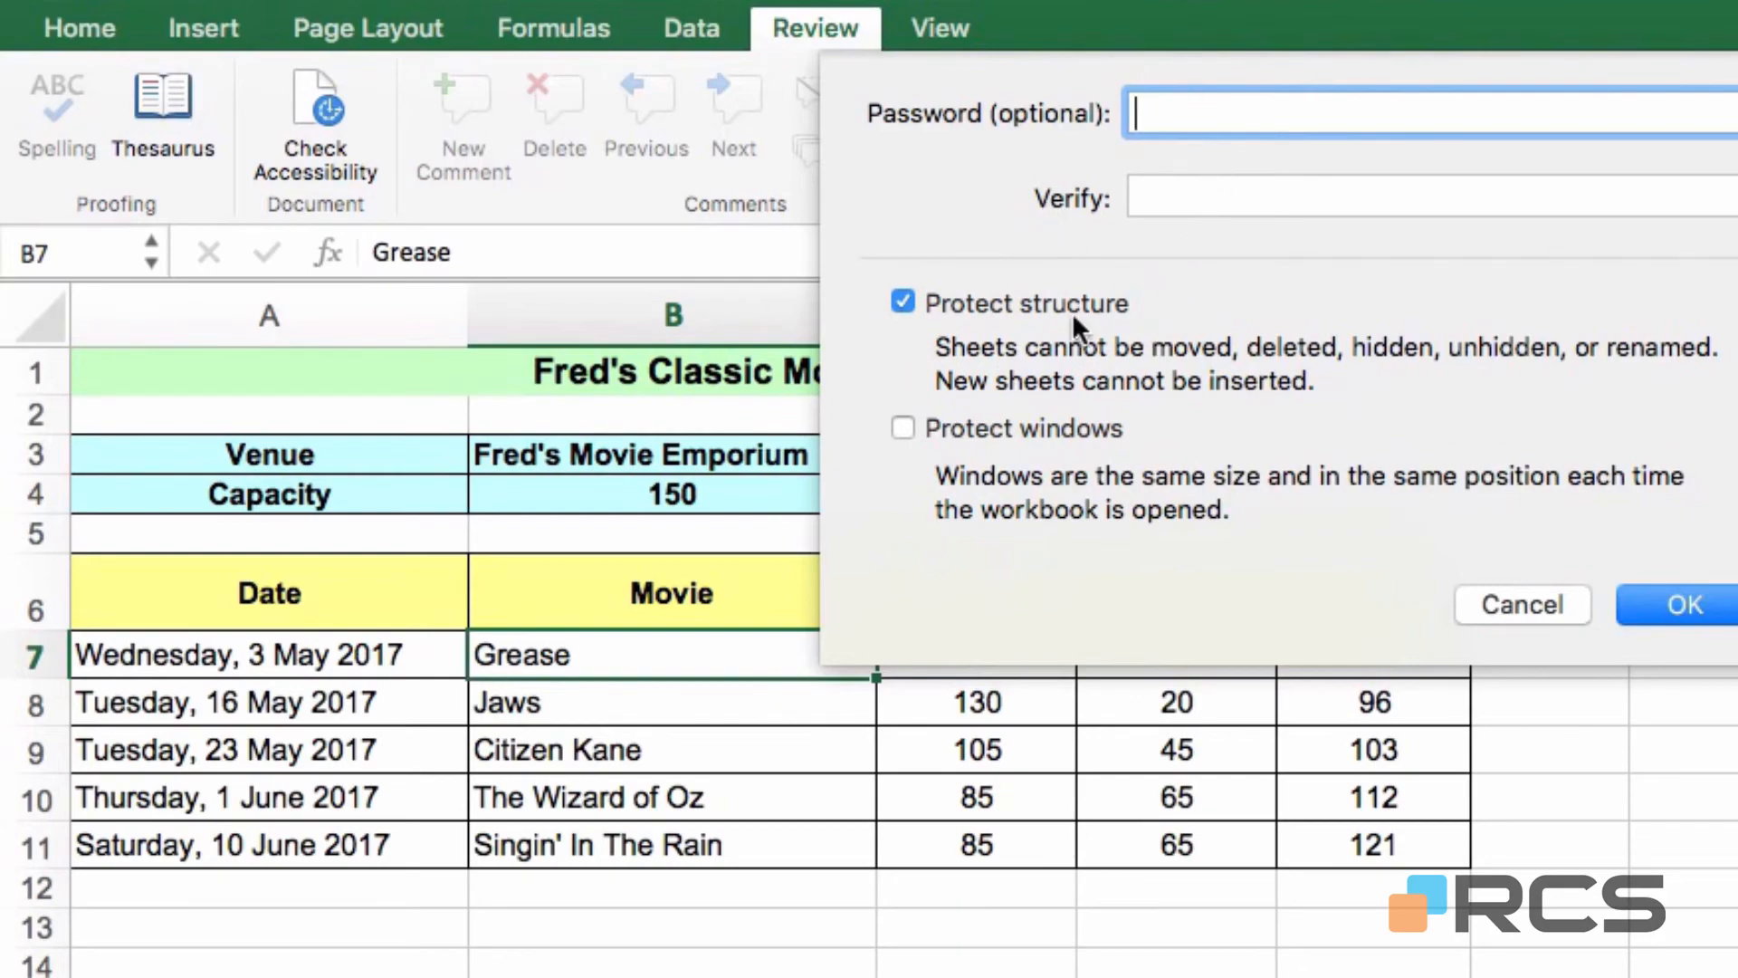
click(1712, 614)
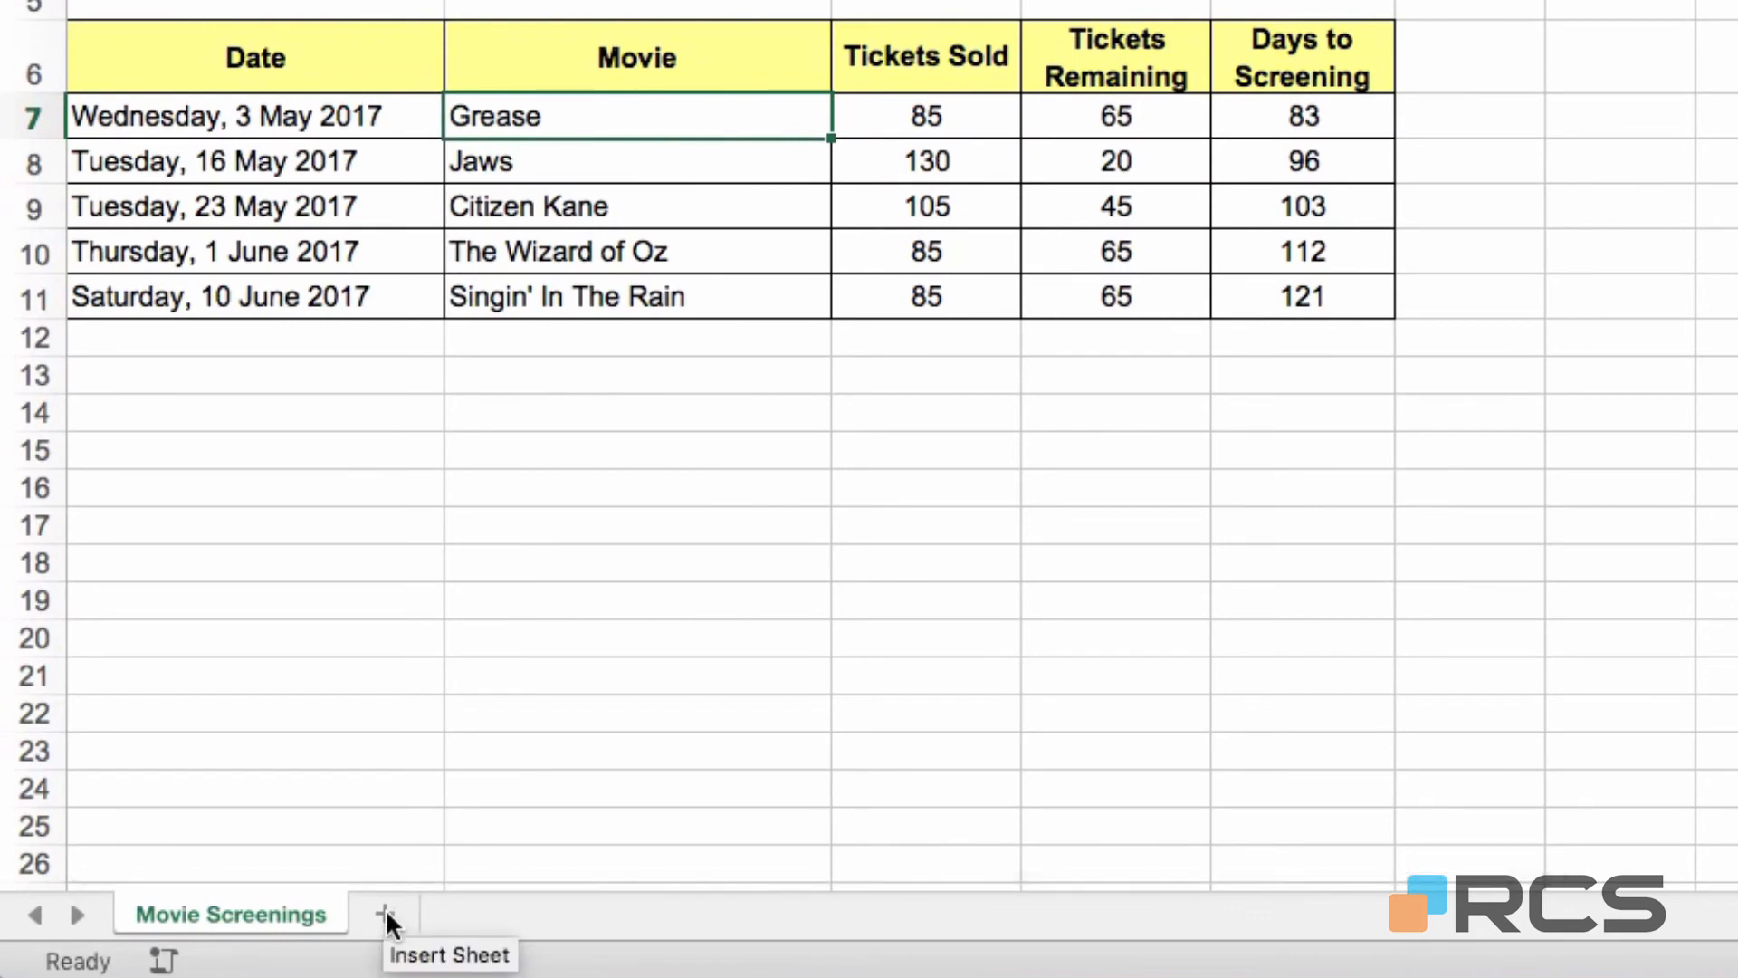
click(387, 912)
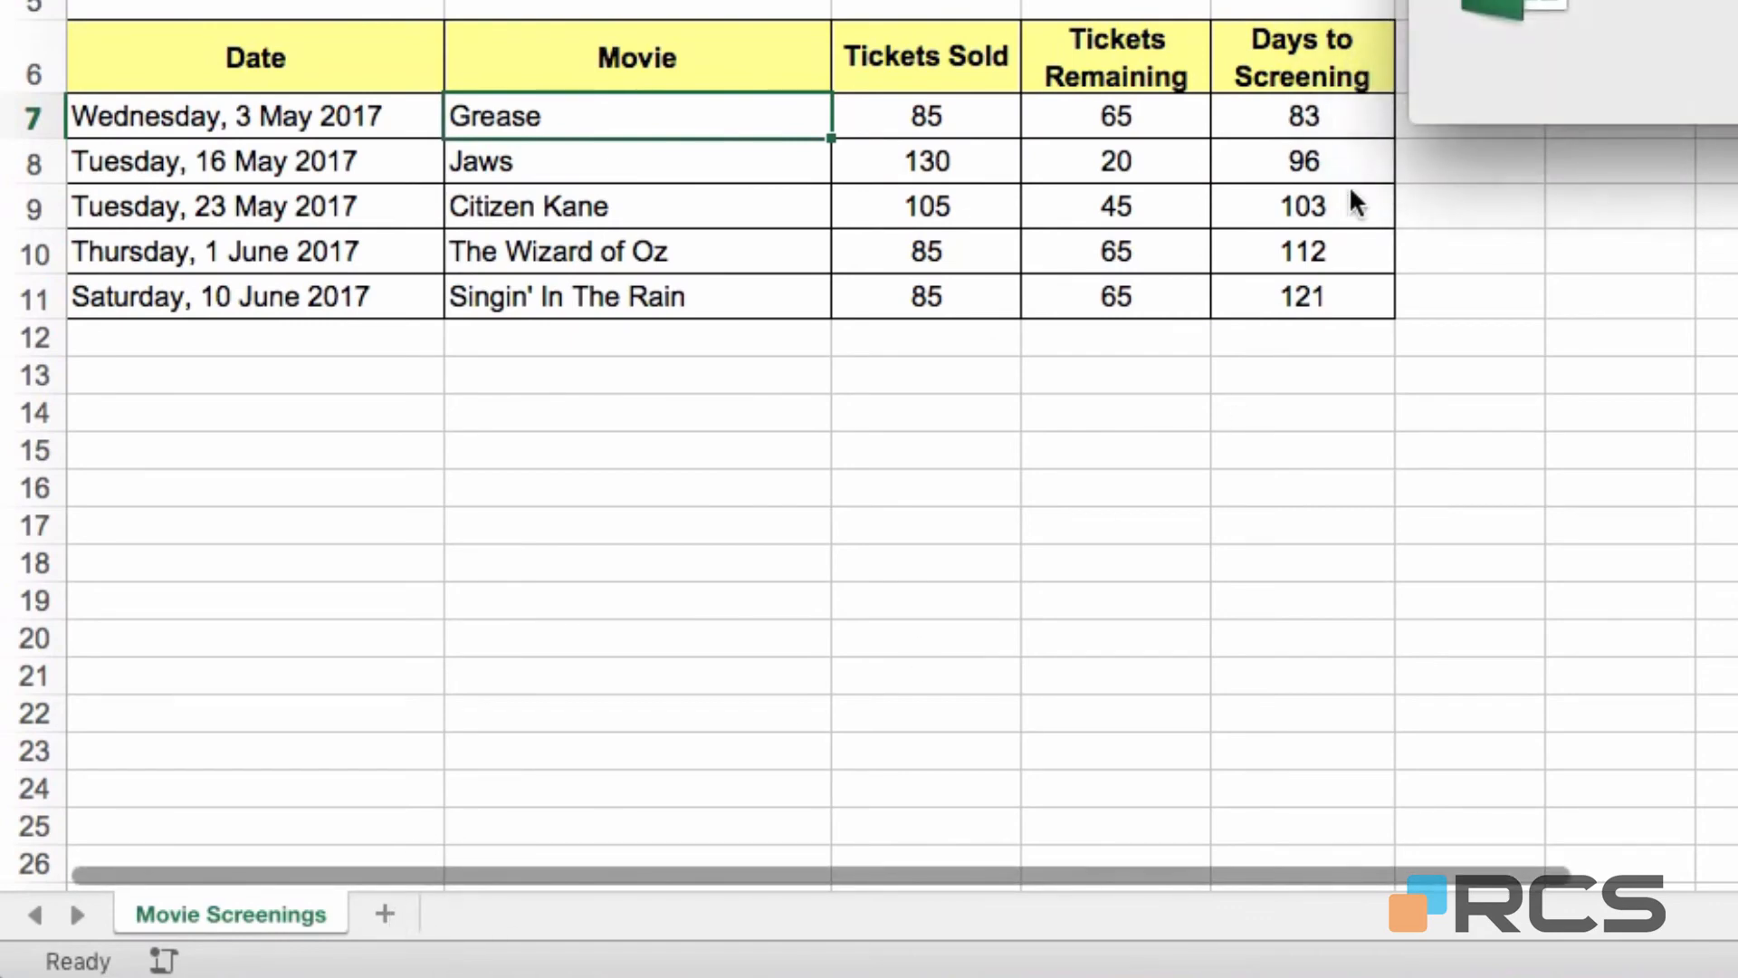
drag(532, 532, 402, 574)
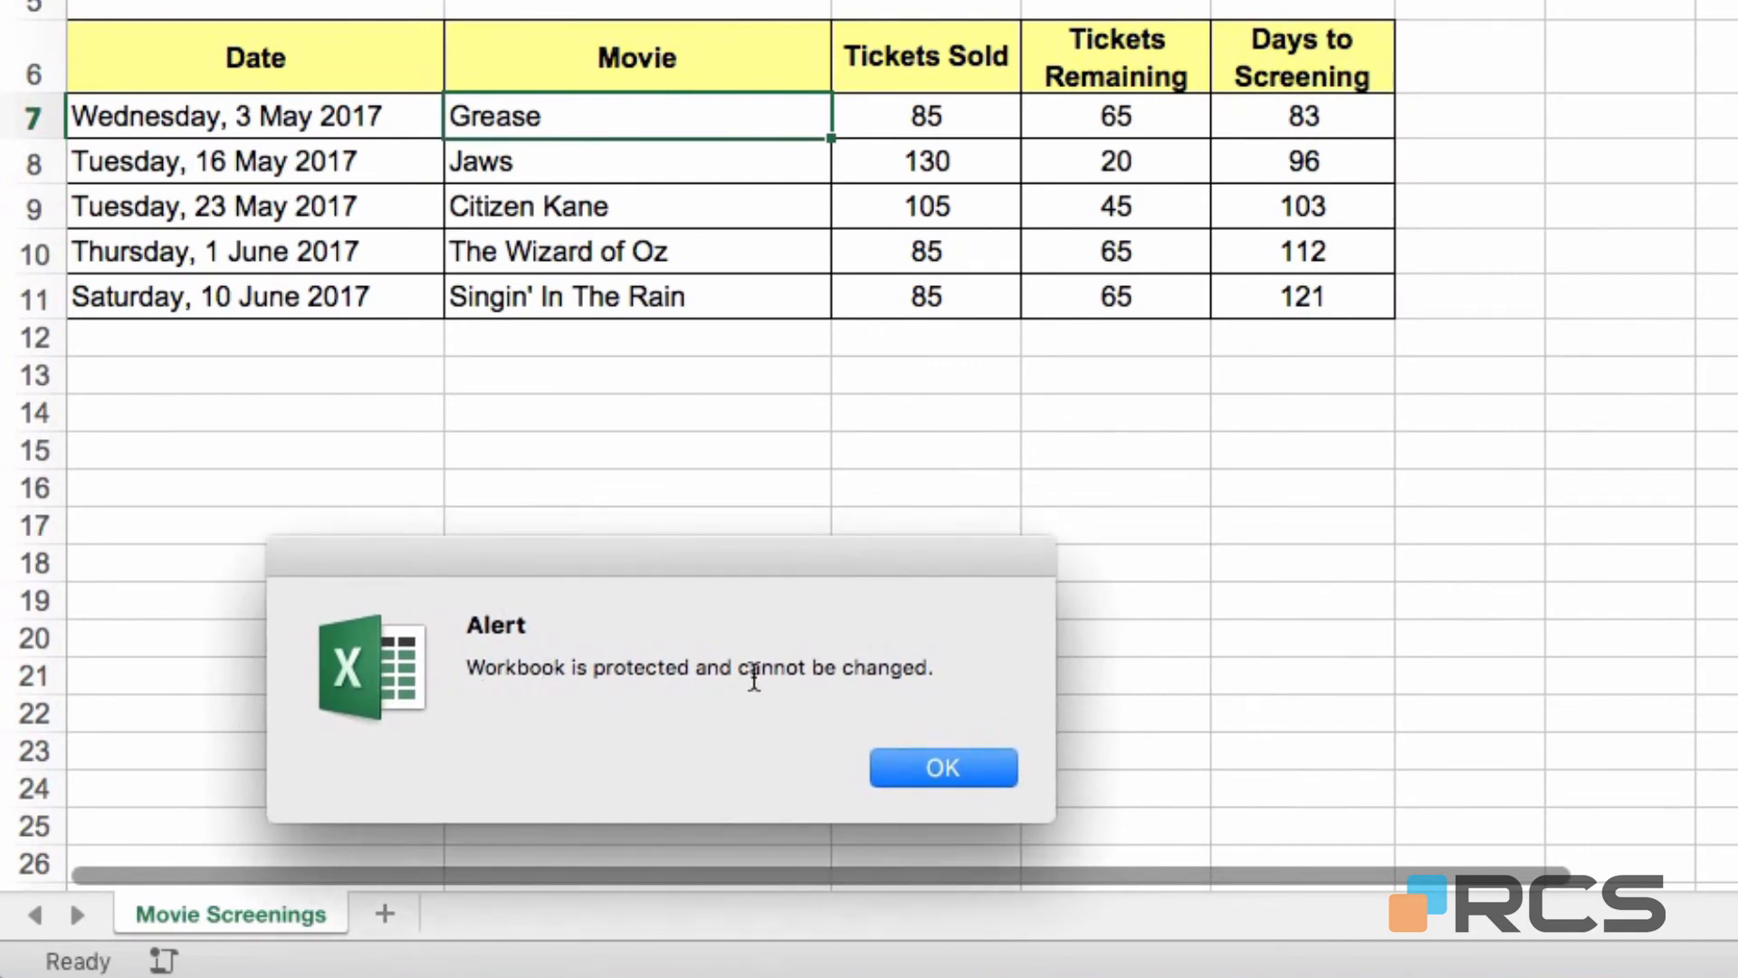
click(943, 768)
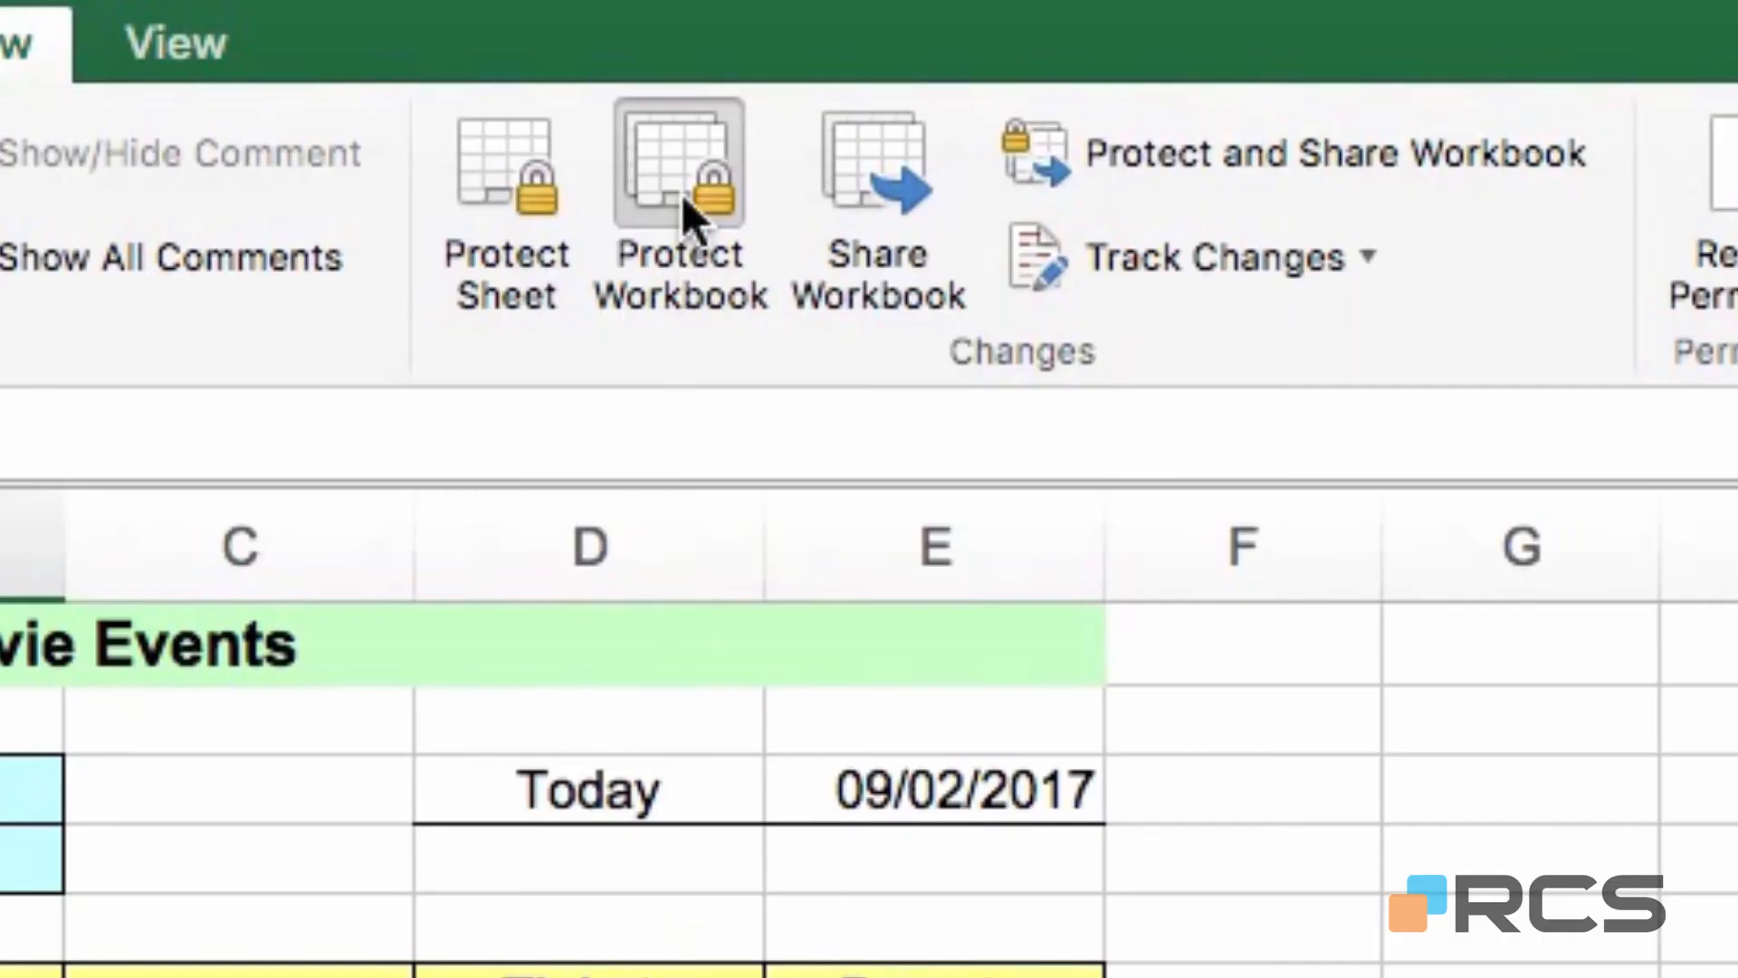
Turn the workbook protection off, reapply structure protection without a password, and turn it off again
click(671, 160)
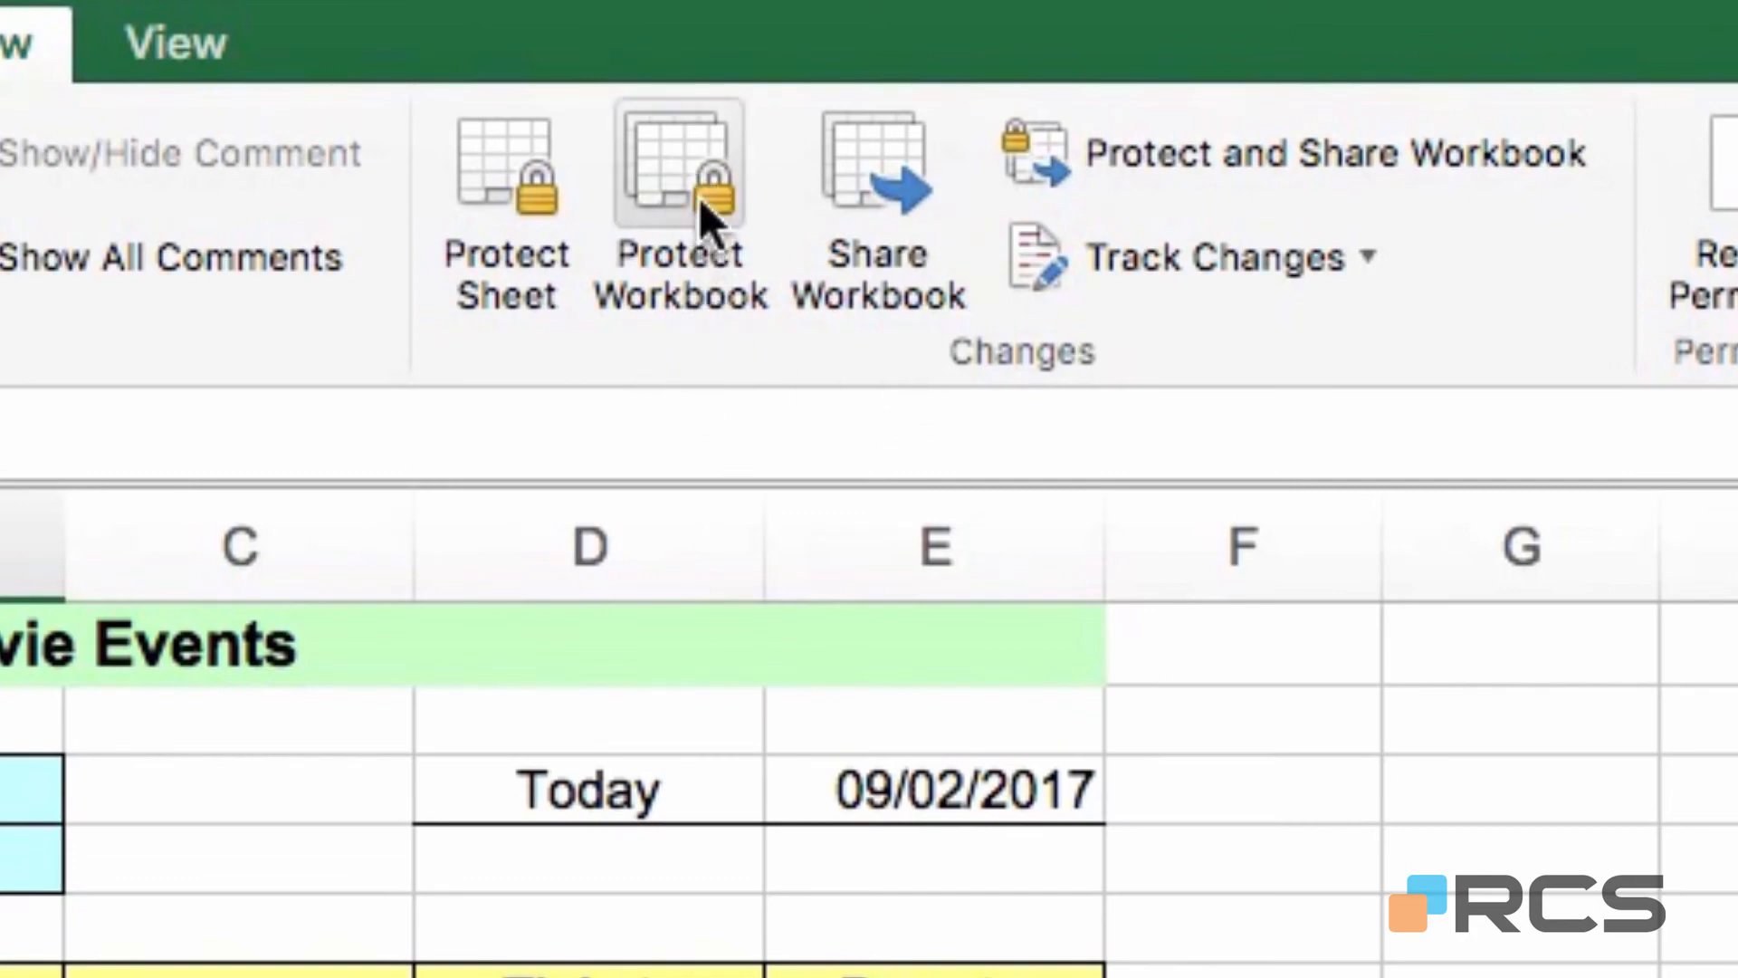
click(688, 174)
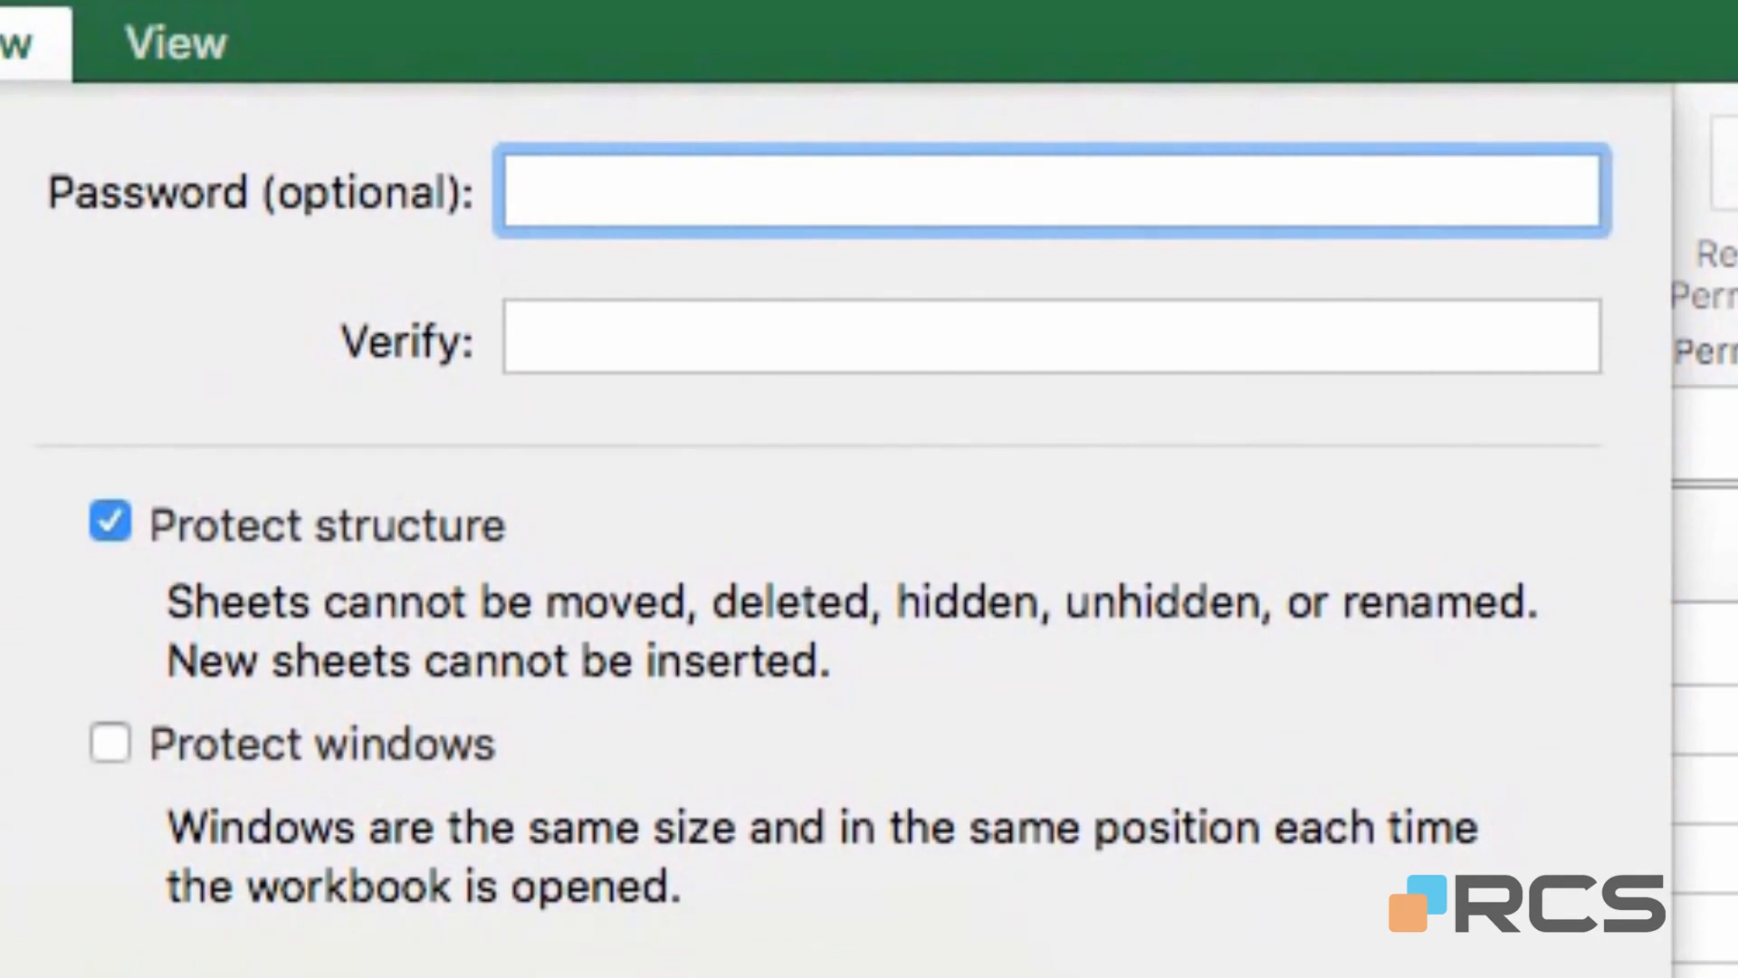
click(1412, 975)
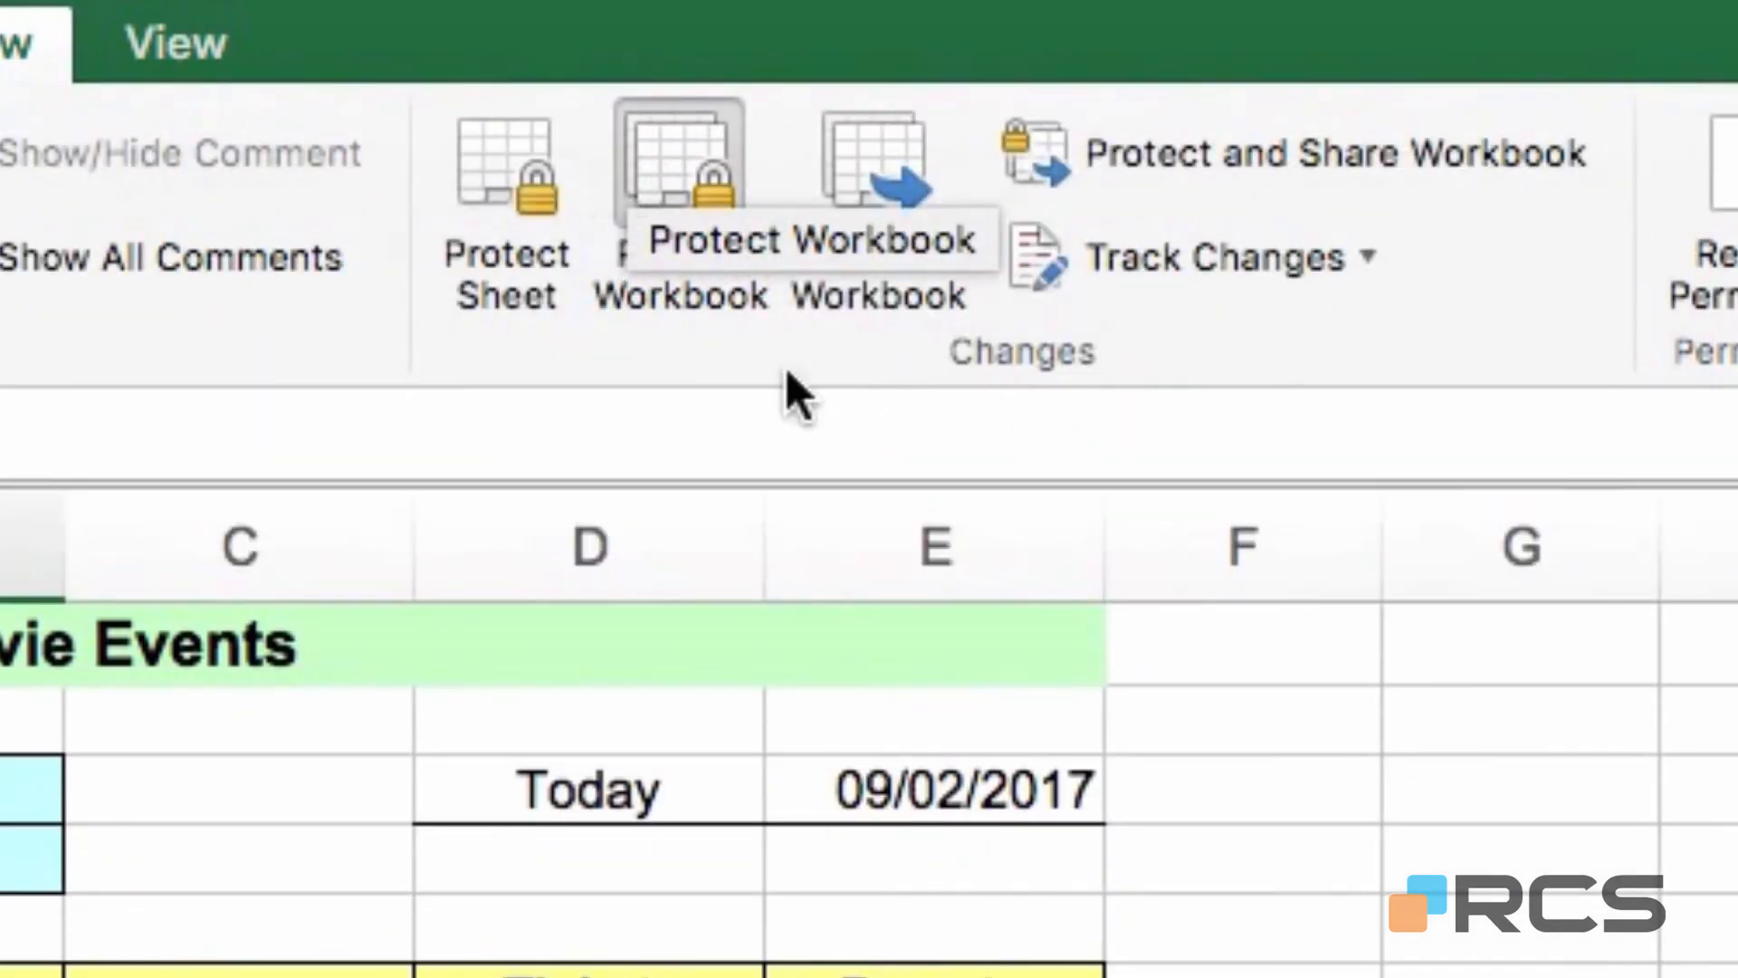
click(713, 159)
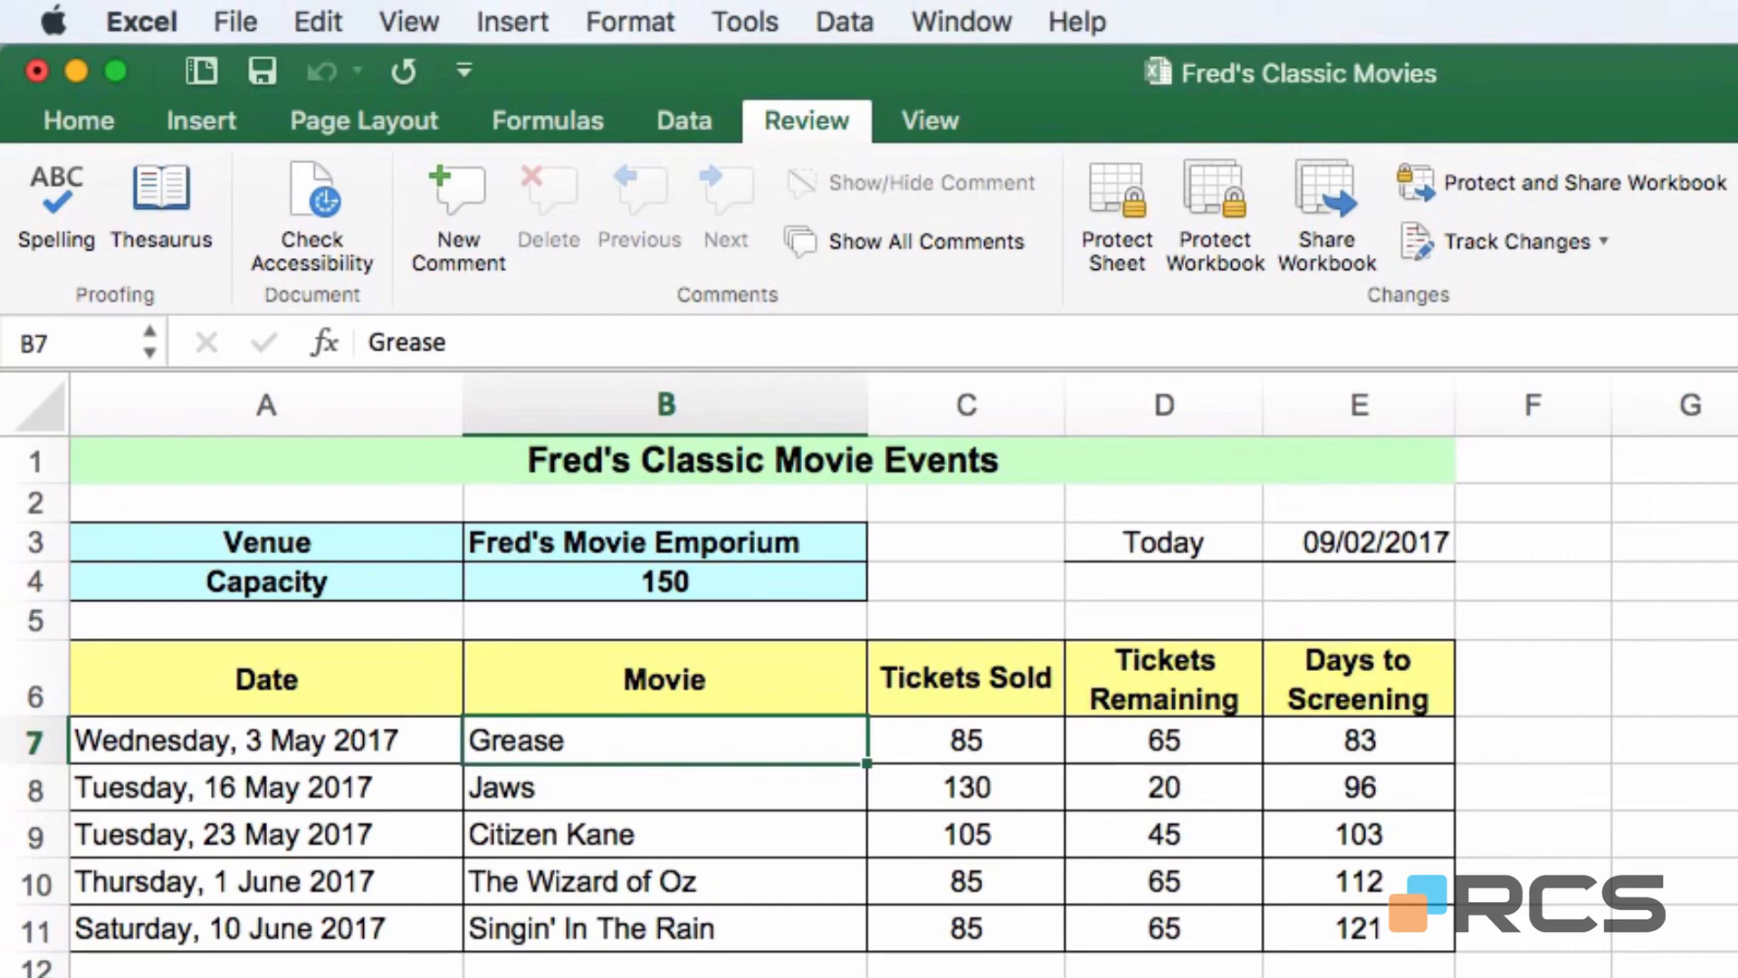
Save the workbook over the existing Fred's Classic Movies file in Documents, entering and confirming a password to open it
click(230, 23)
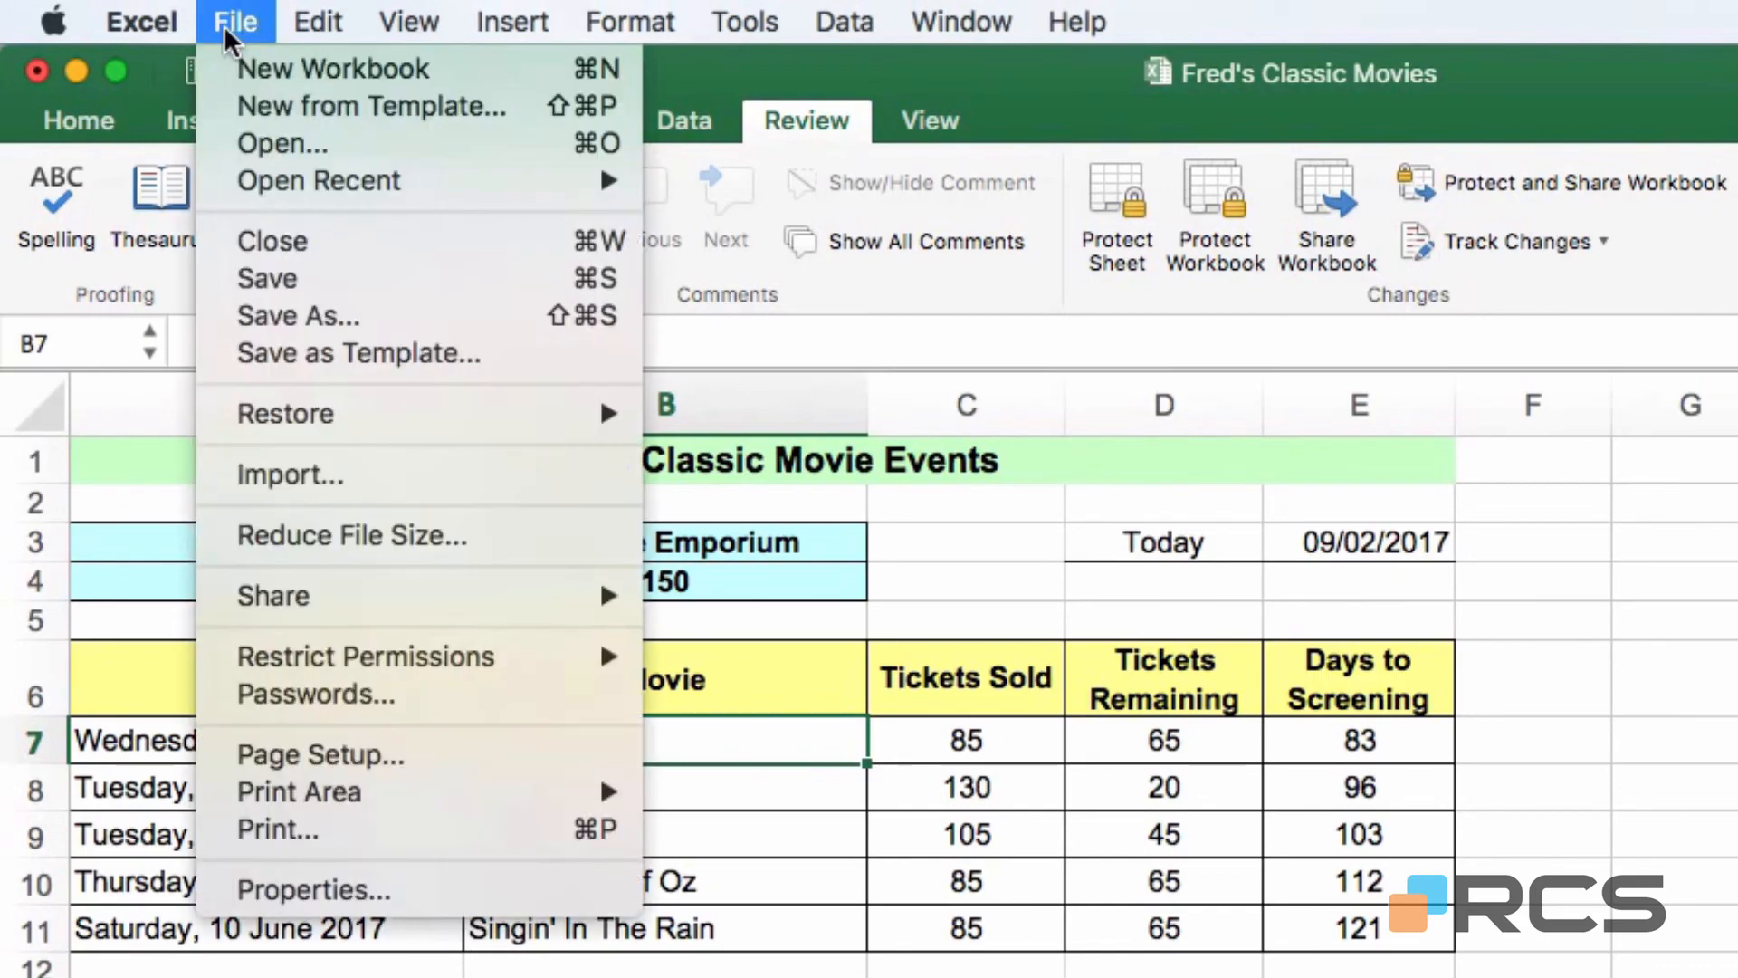
click(303, 302)
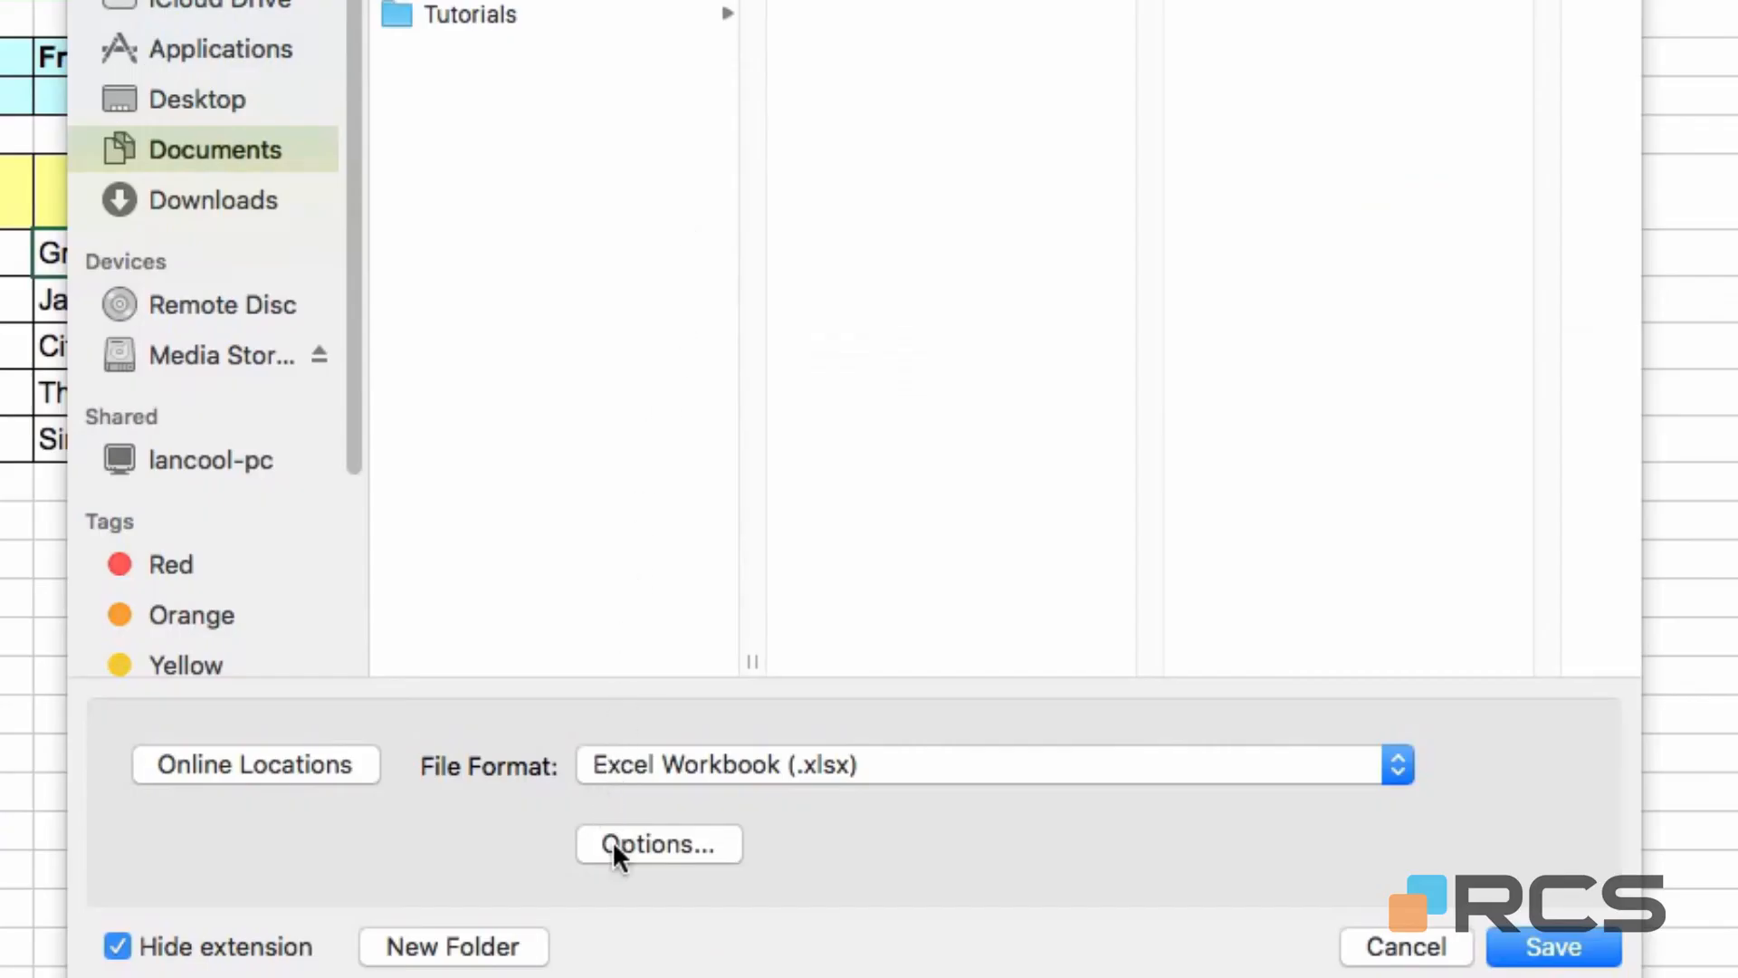
click(612, 842)
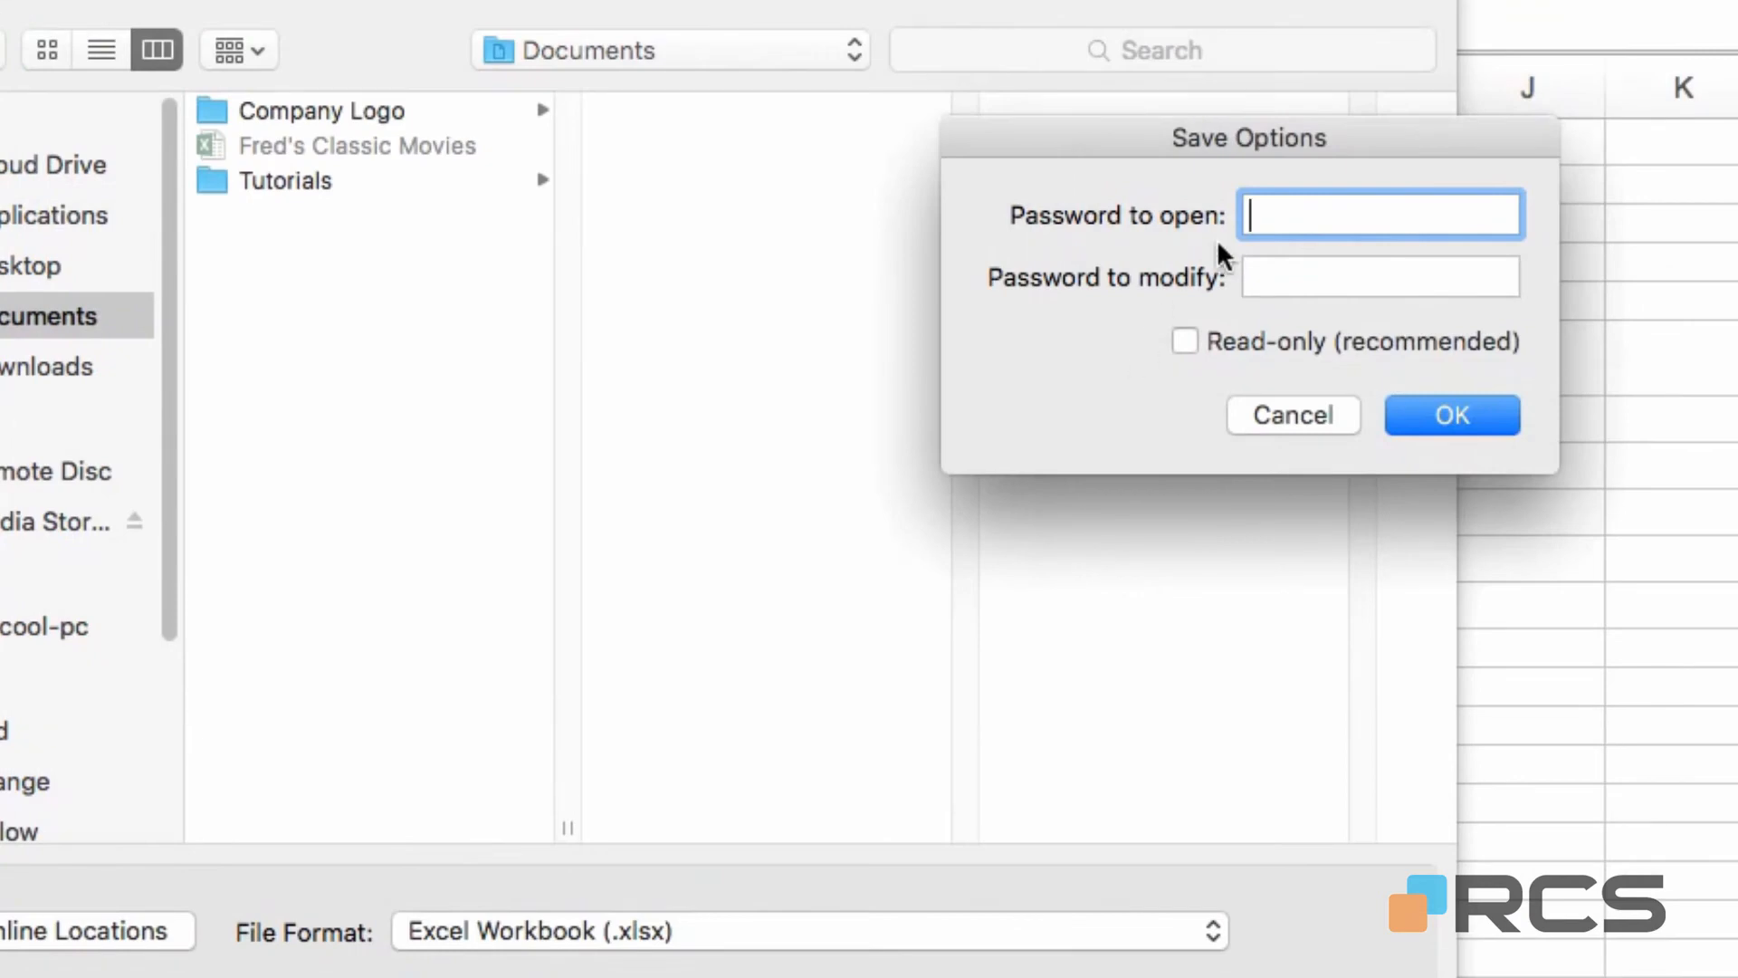
drag(1281, 149, 721, 311)
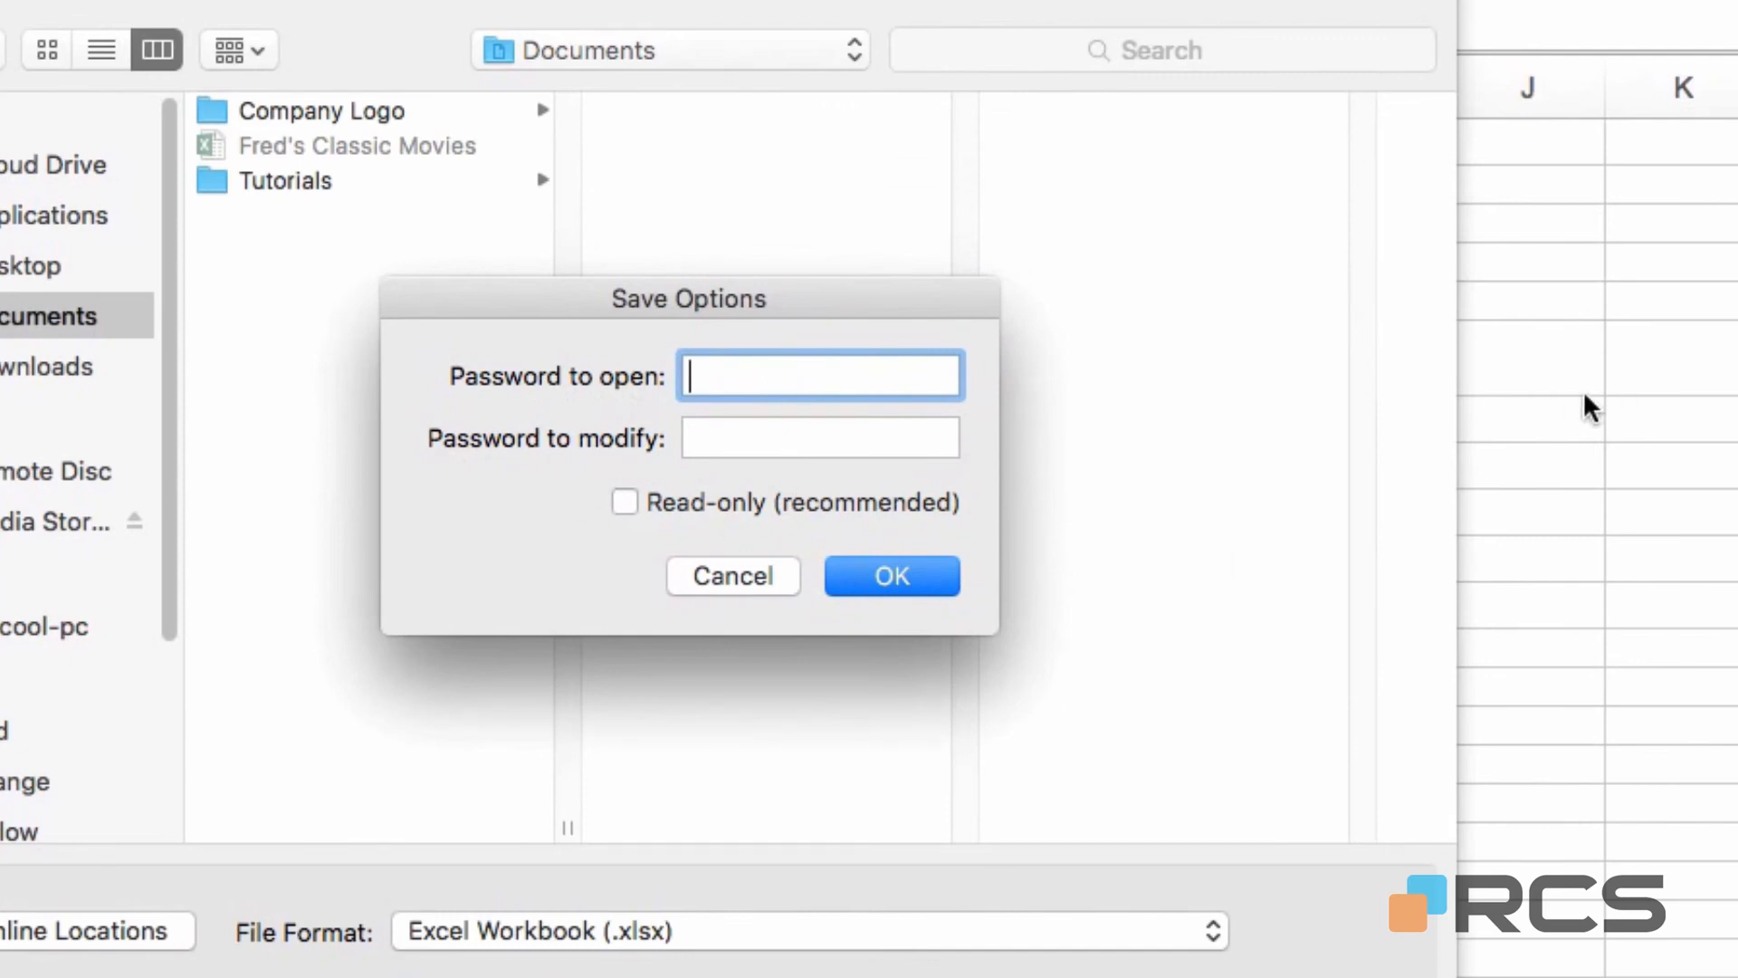
text(••••)
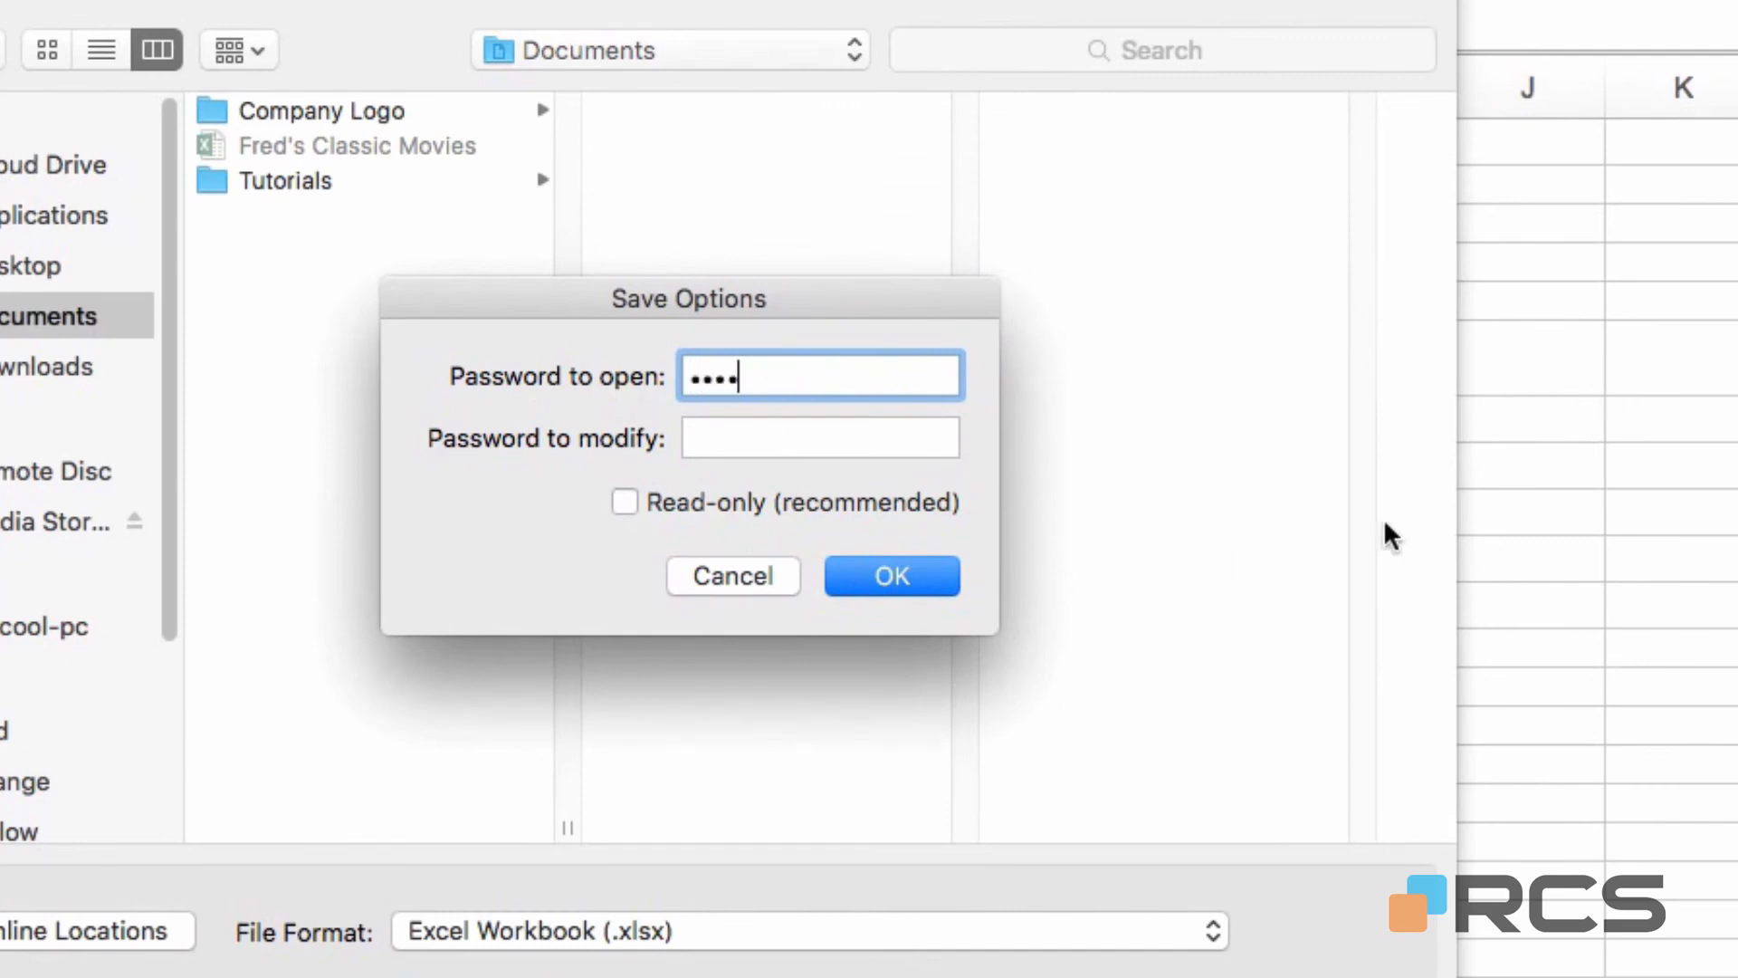
click(889, 579)
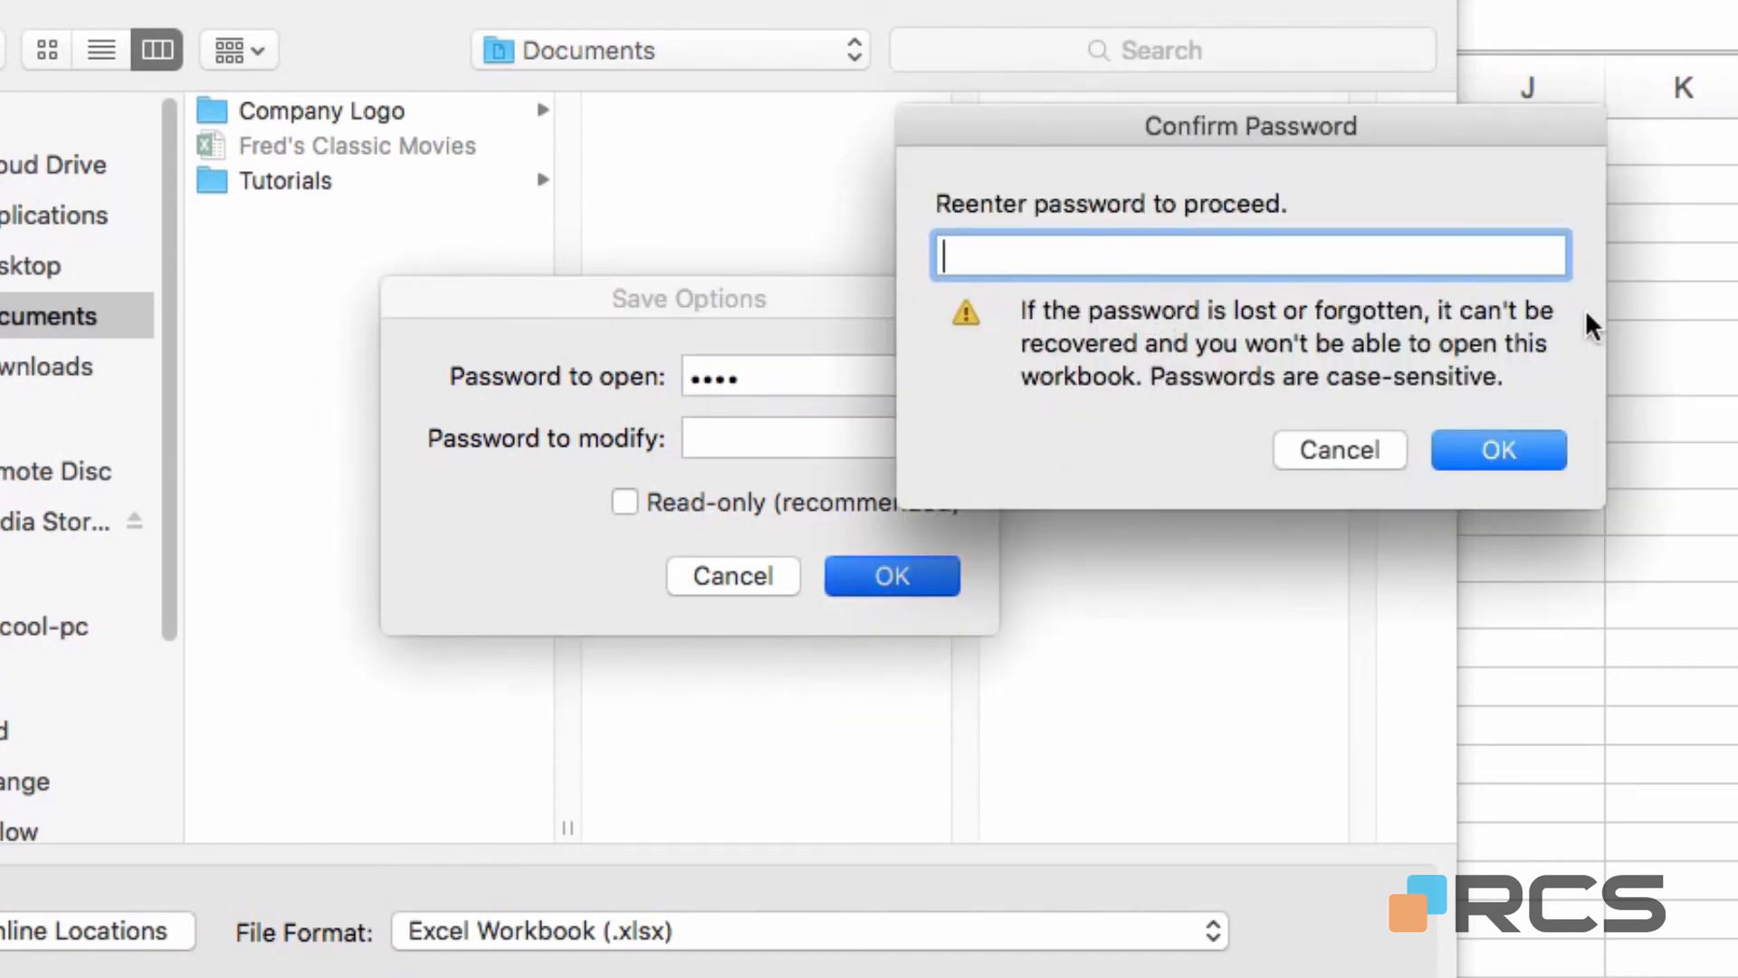
text(••••)
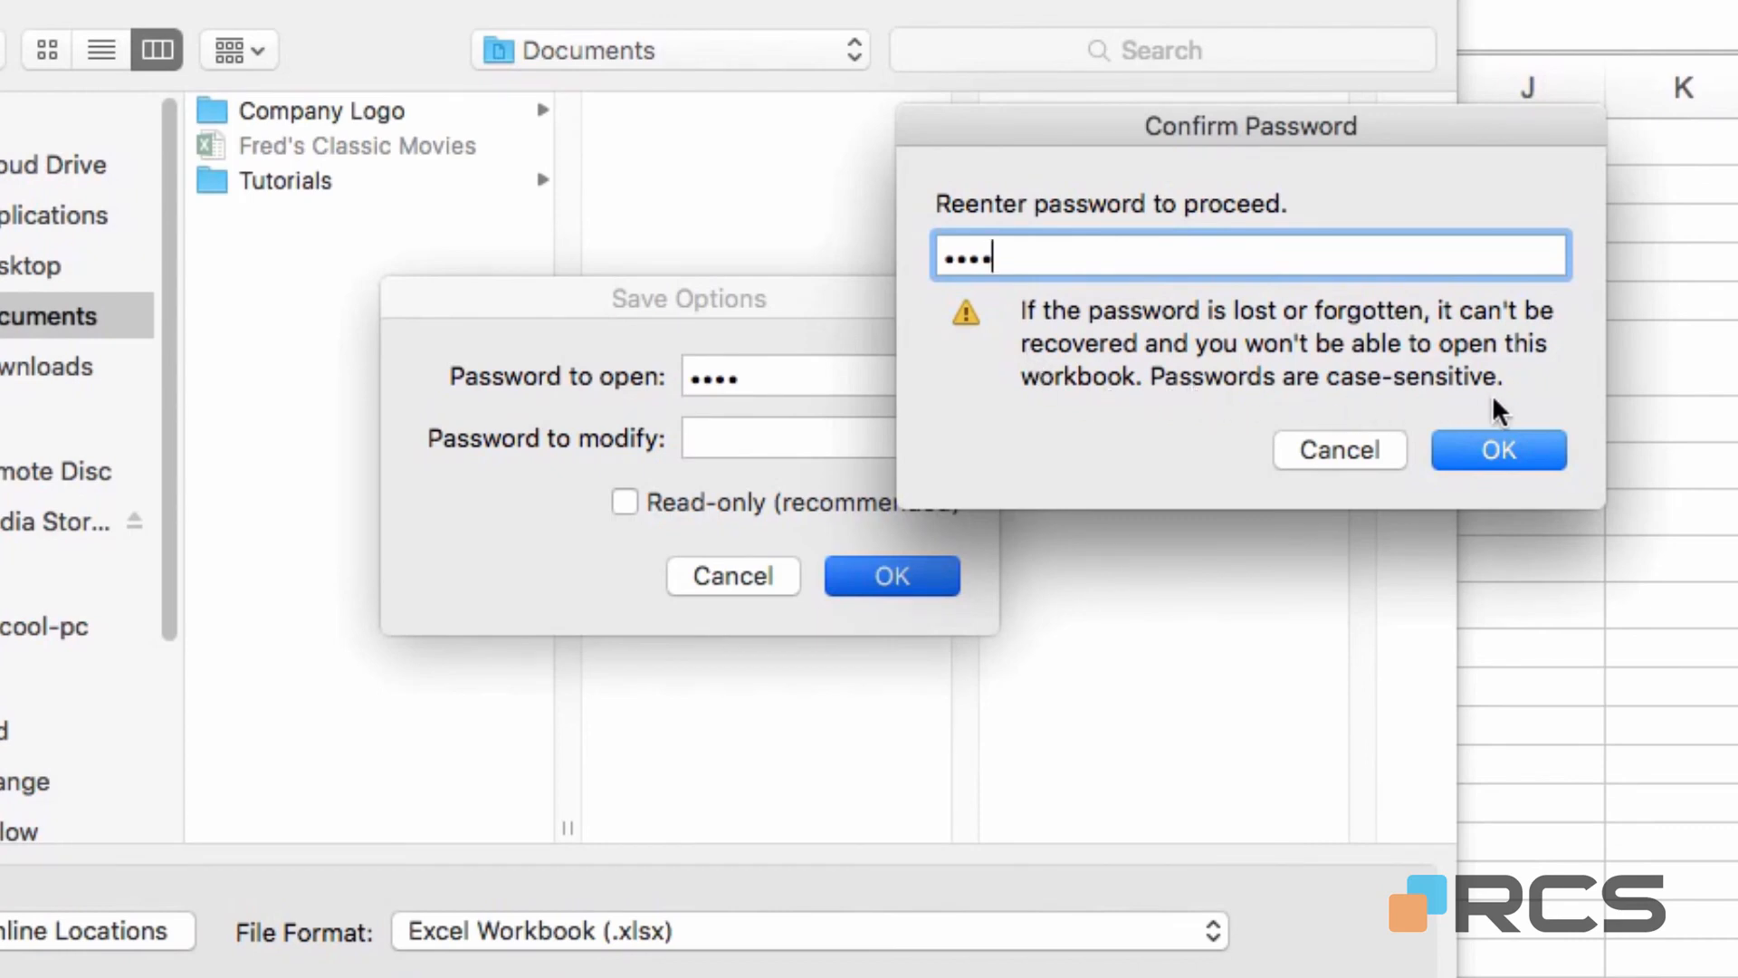
click(1541, 462)
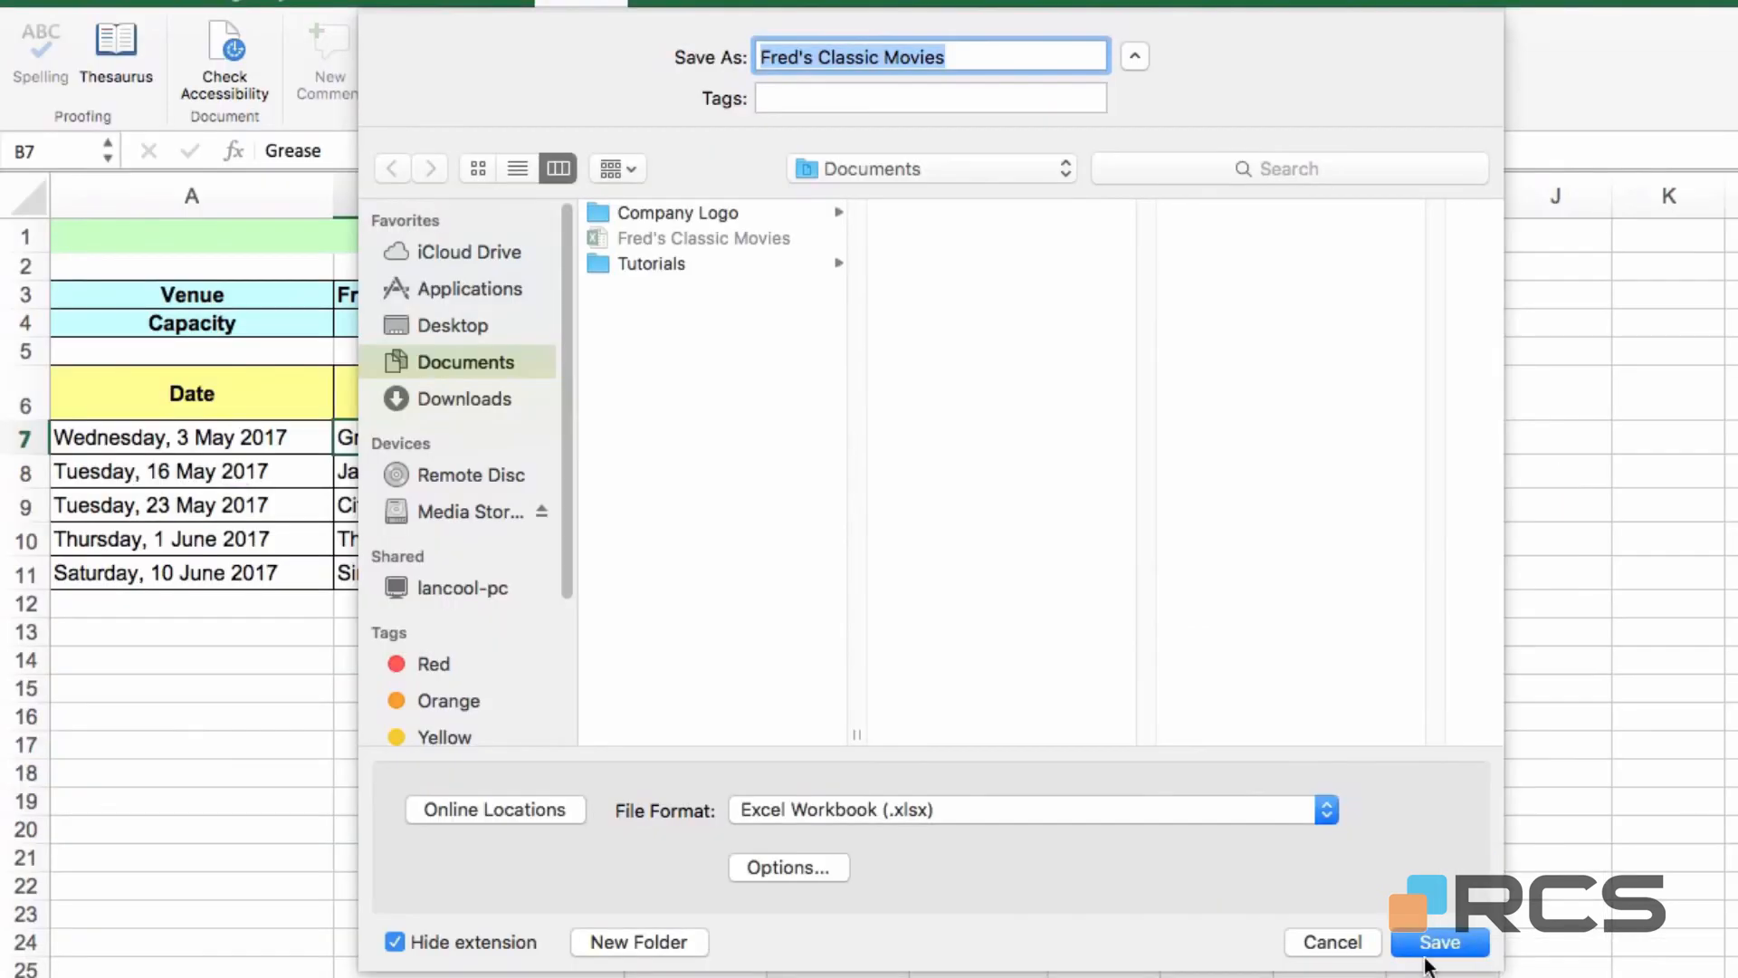
click(1432, 946)
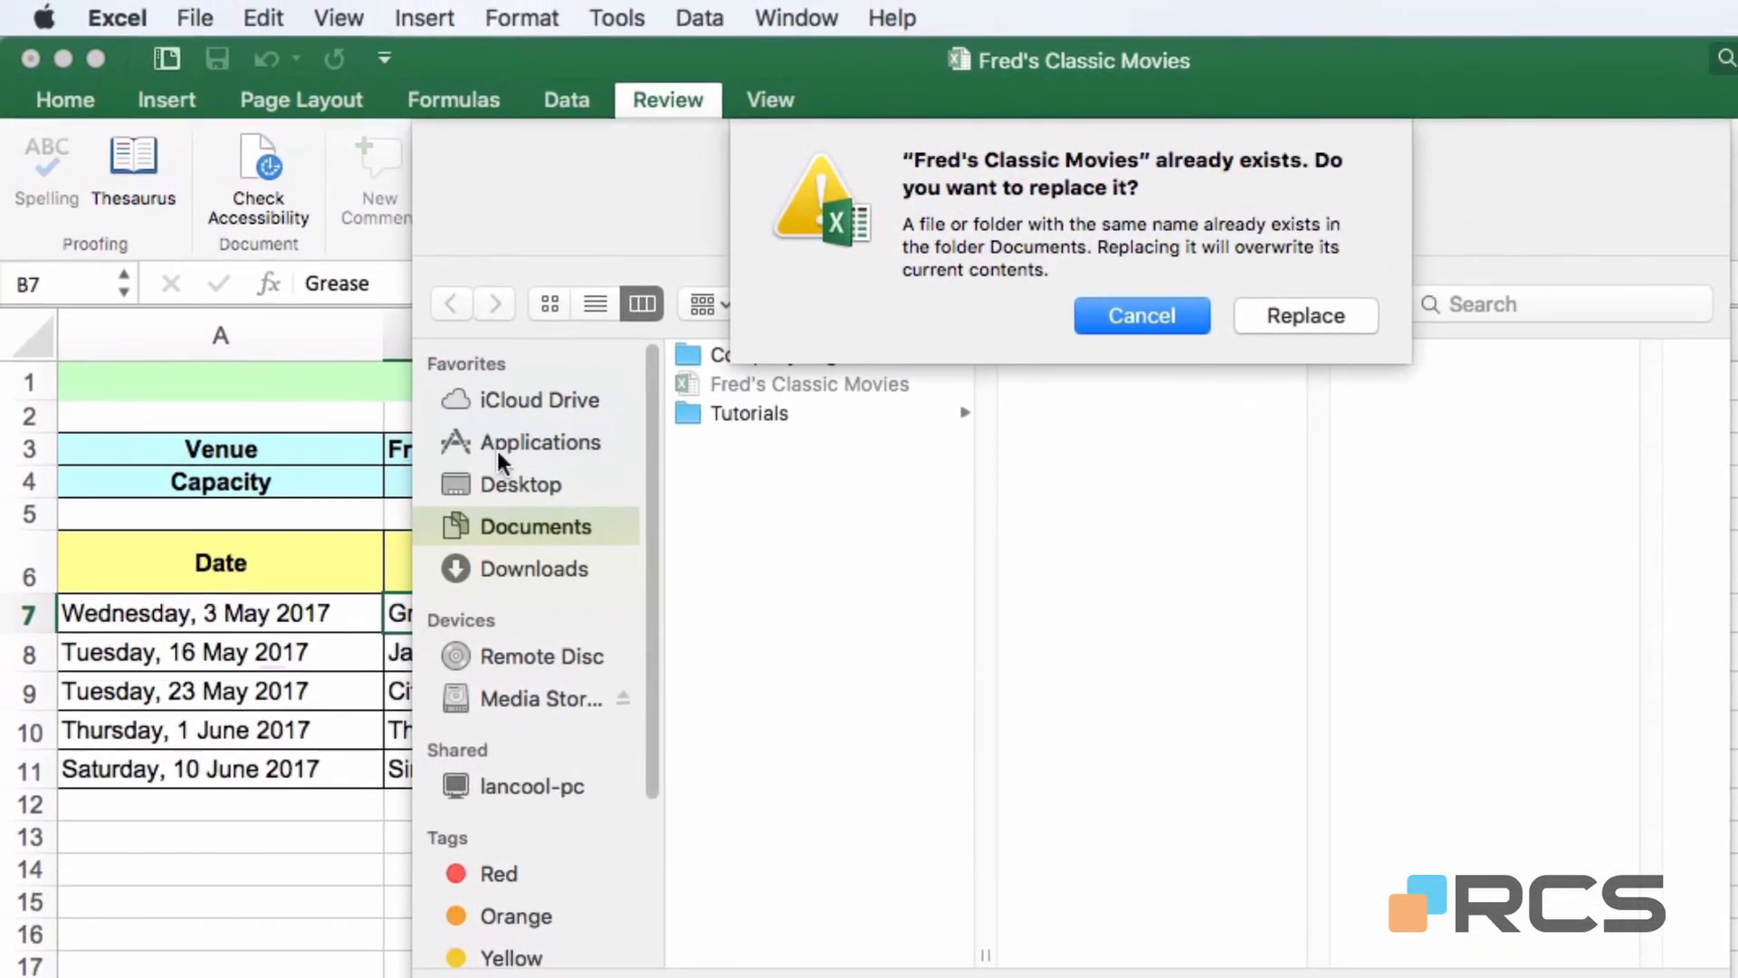
click(1232, 285)
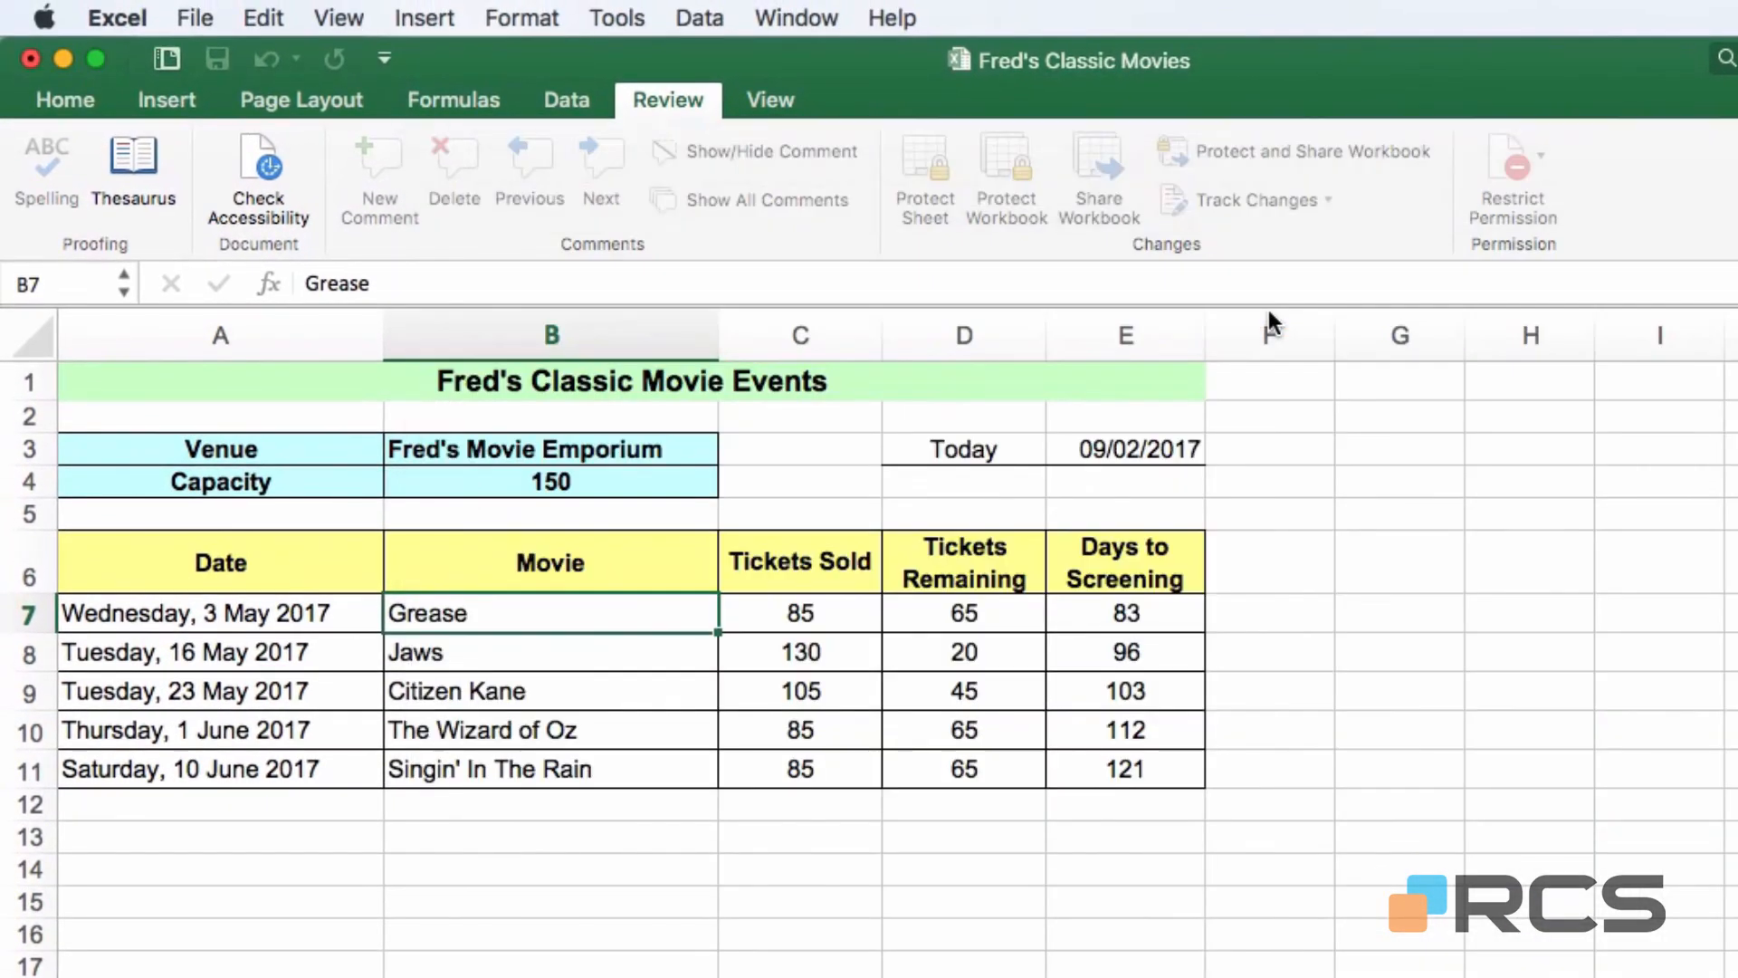
Close the workbook and reopen Fred's Classic Movies from the Mac's Documents folder, entering its opening password
click(194, 18)
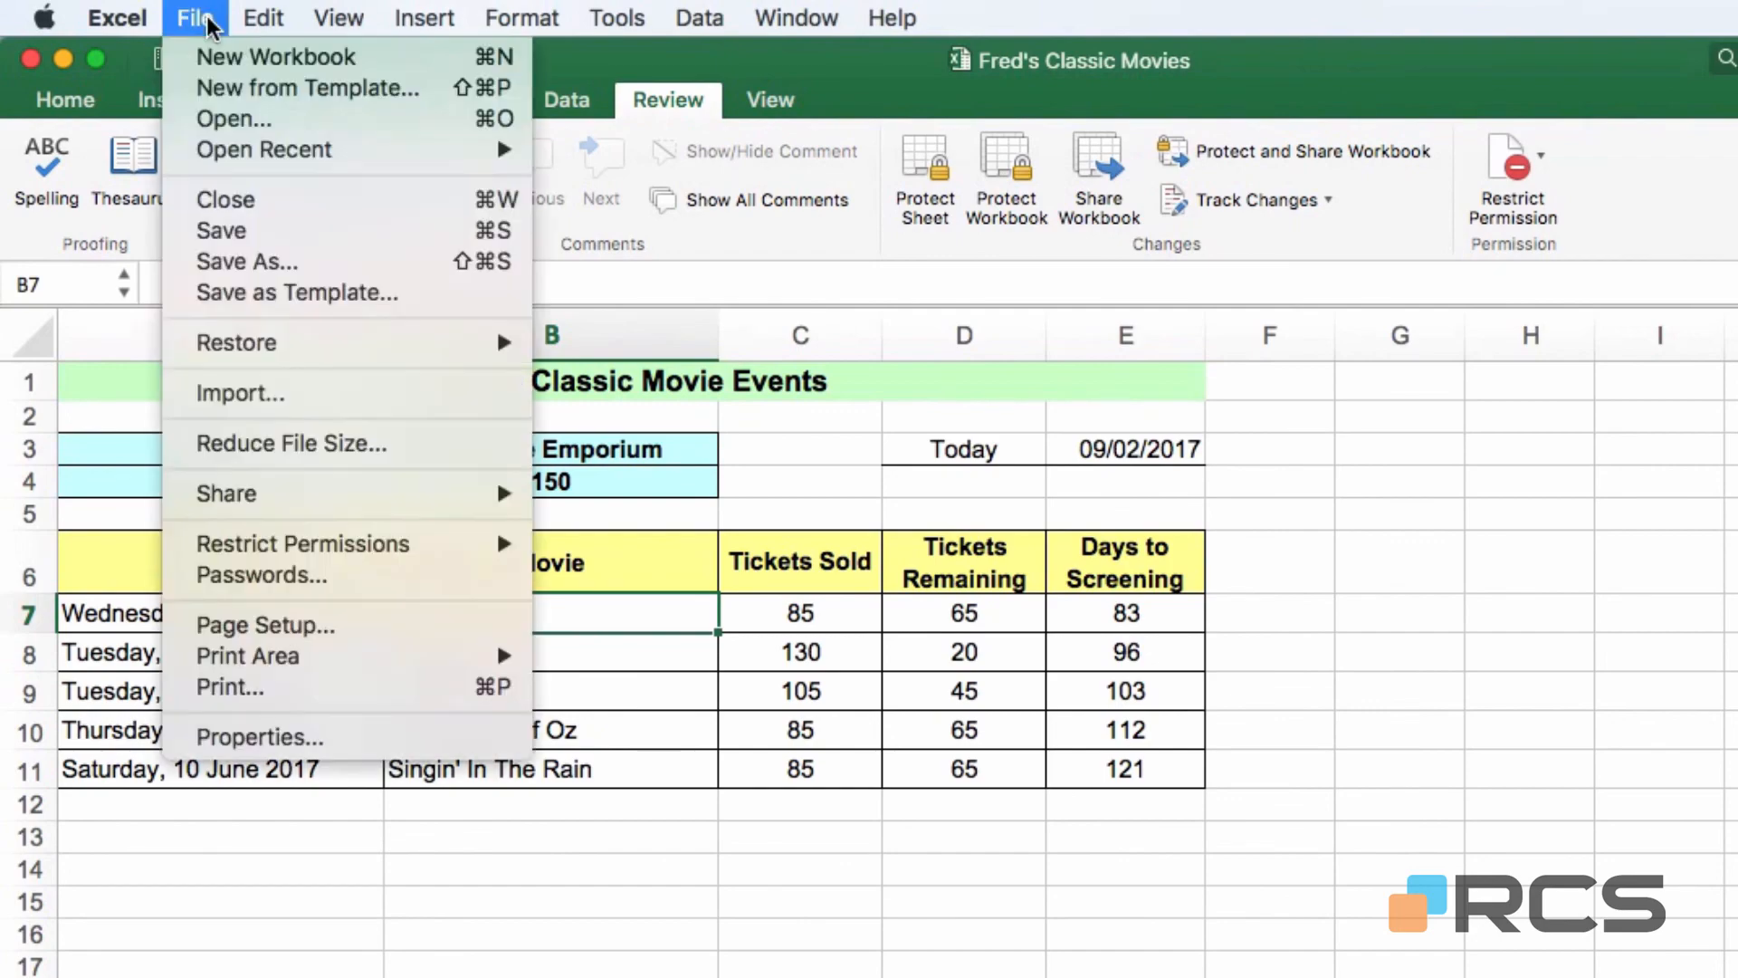
click(236, 197)
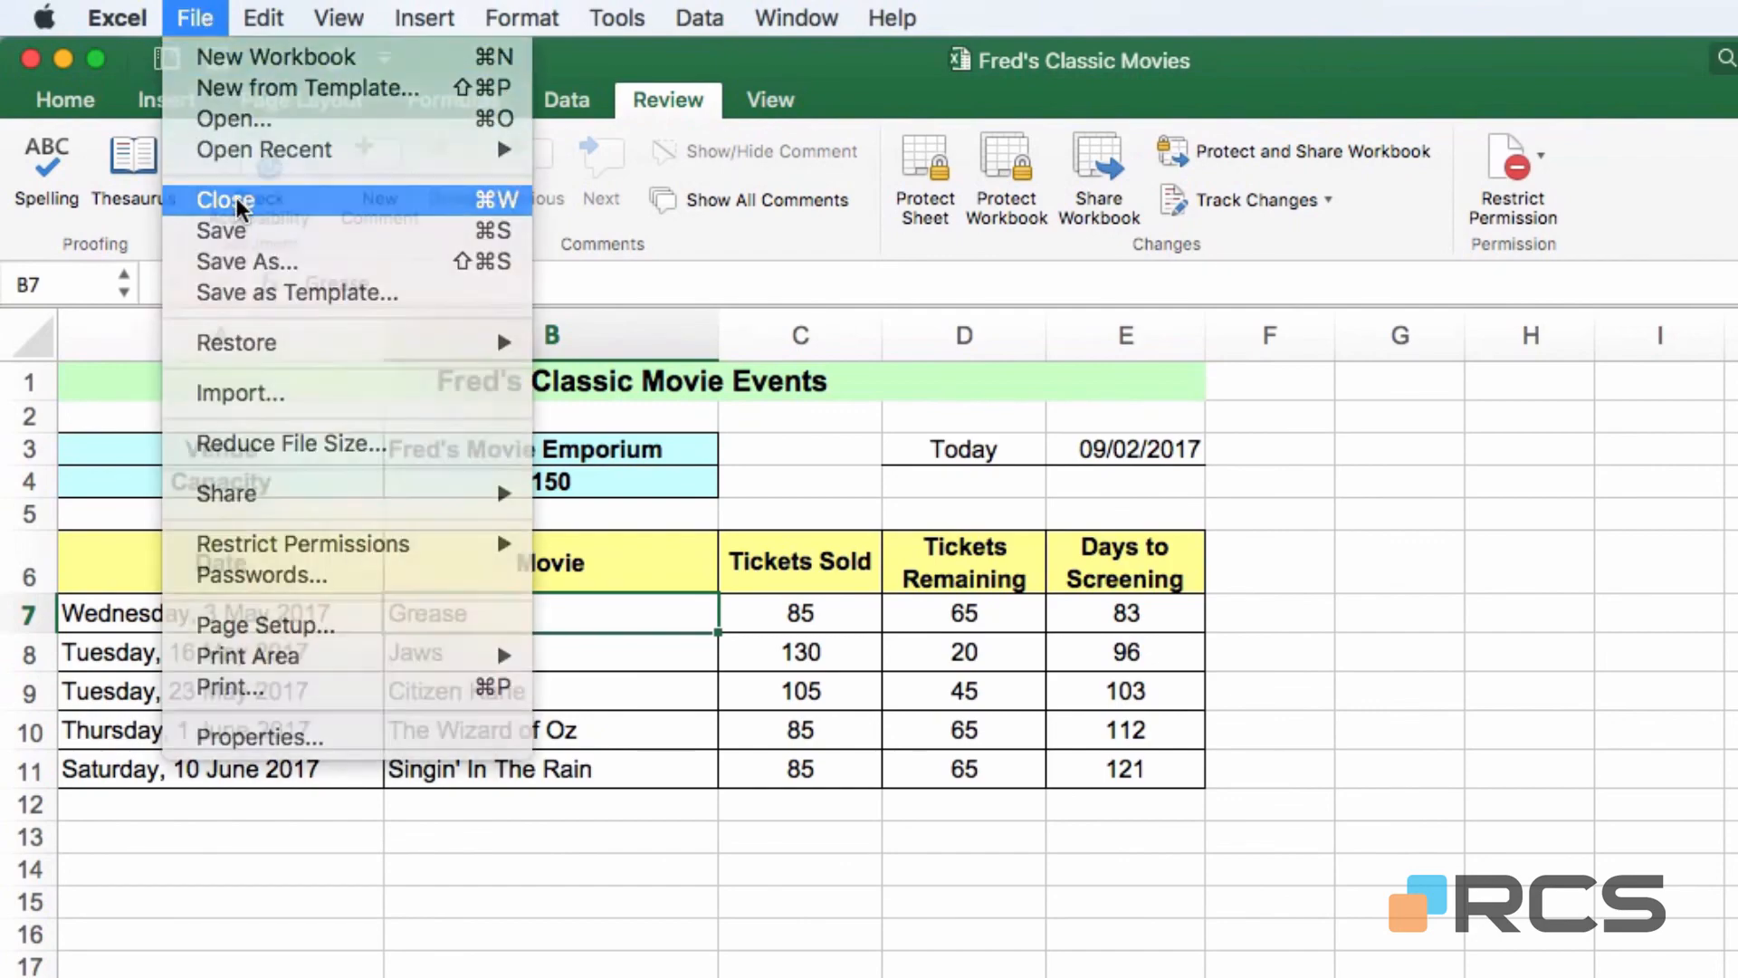
click(117, 18)
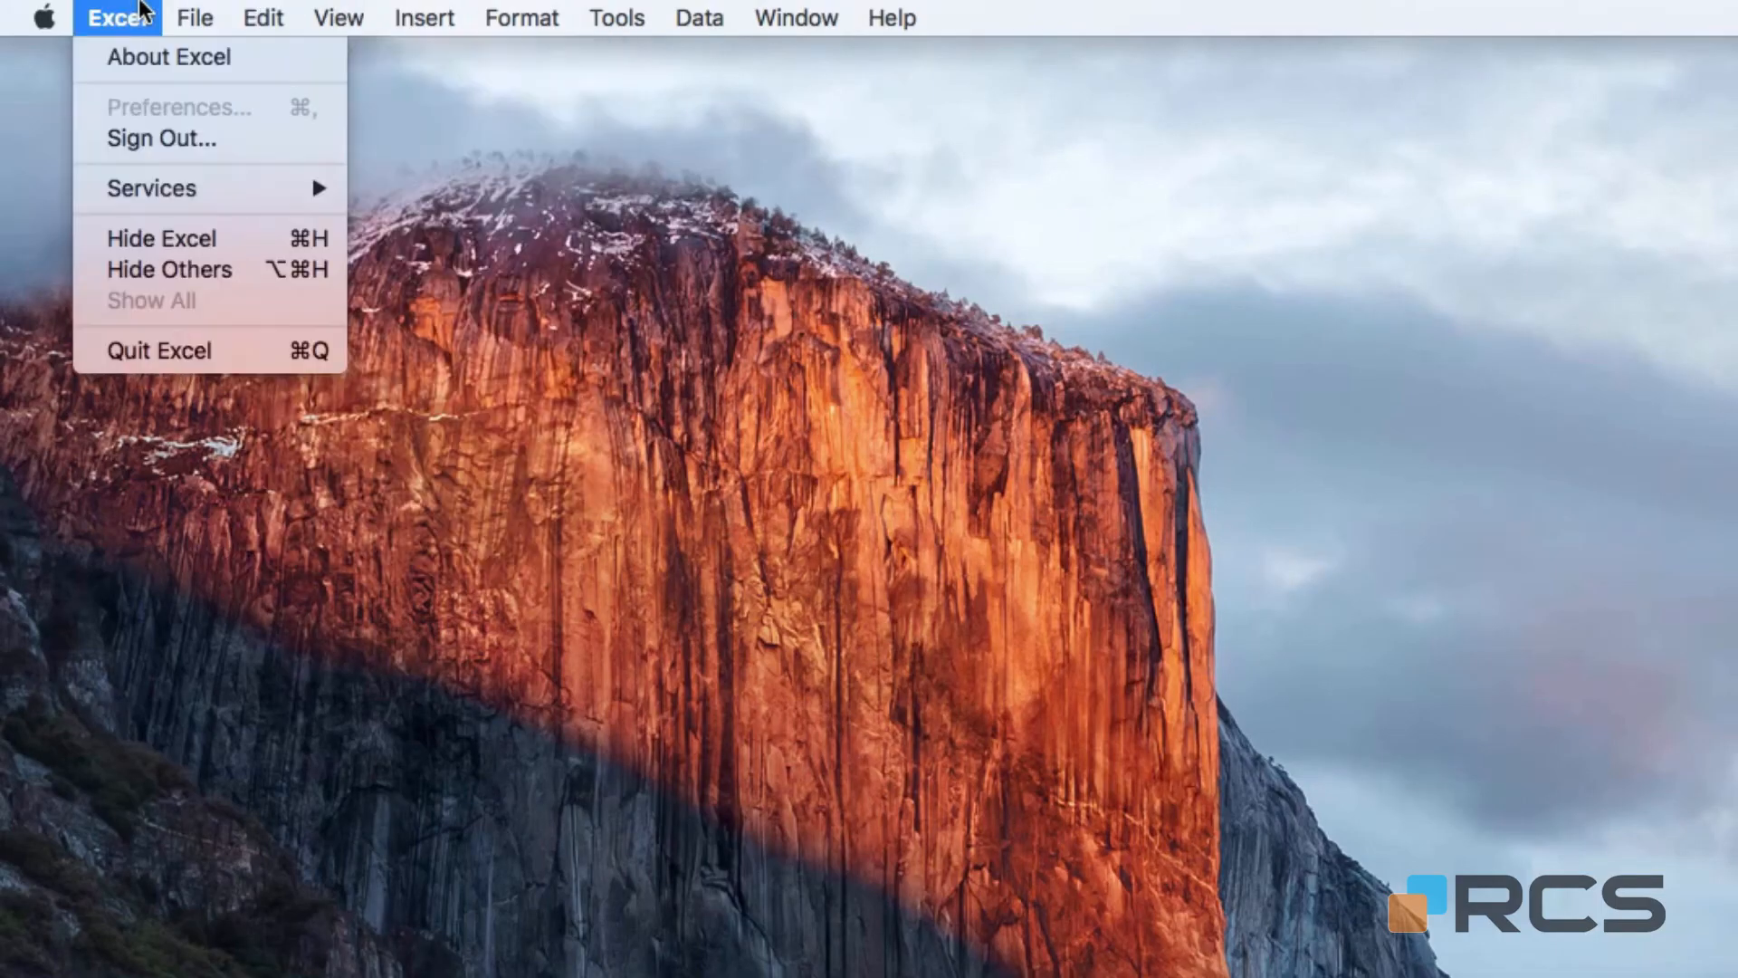
mouse_move(198, 29)
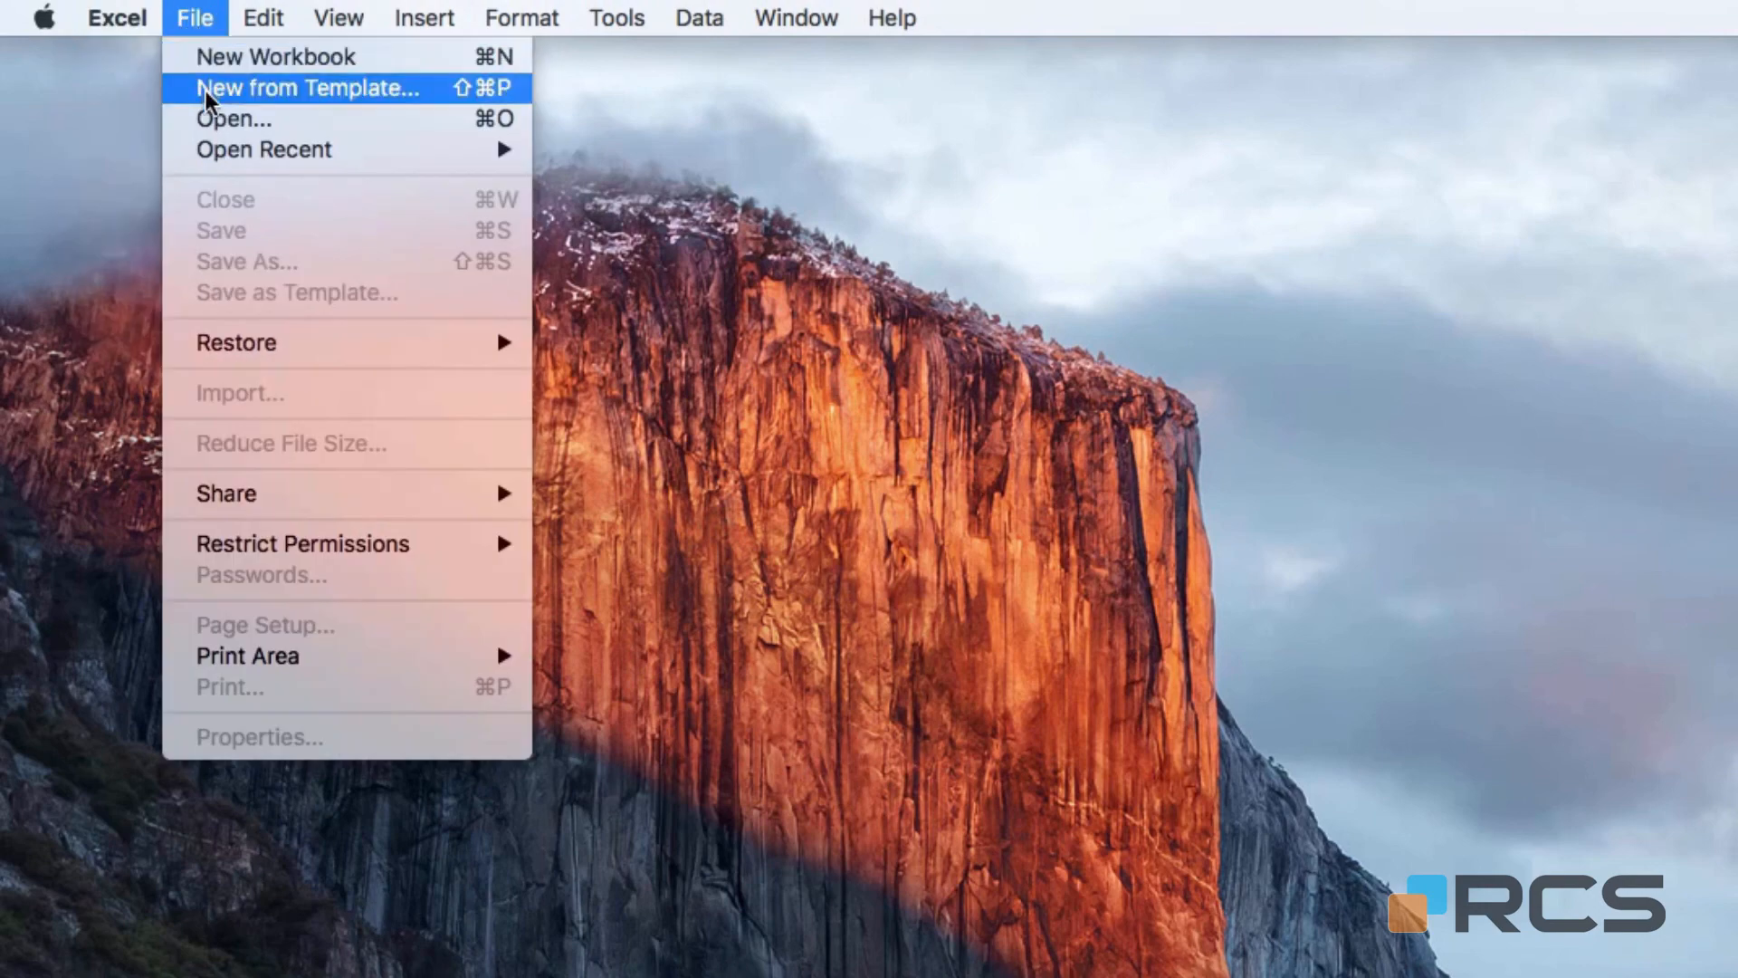
click(210, 121)
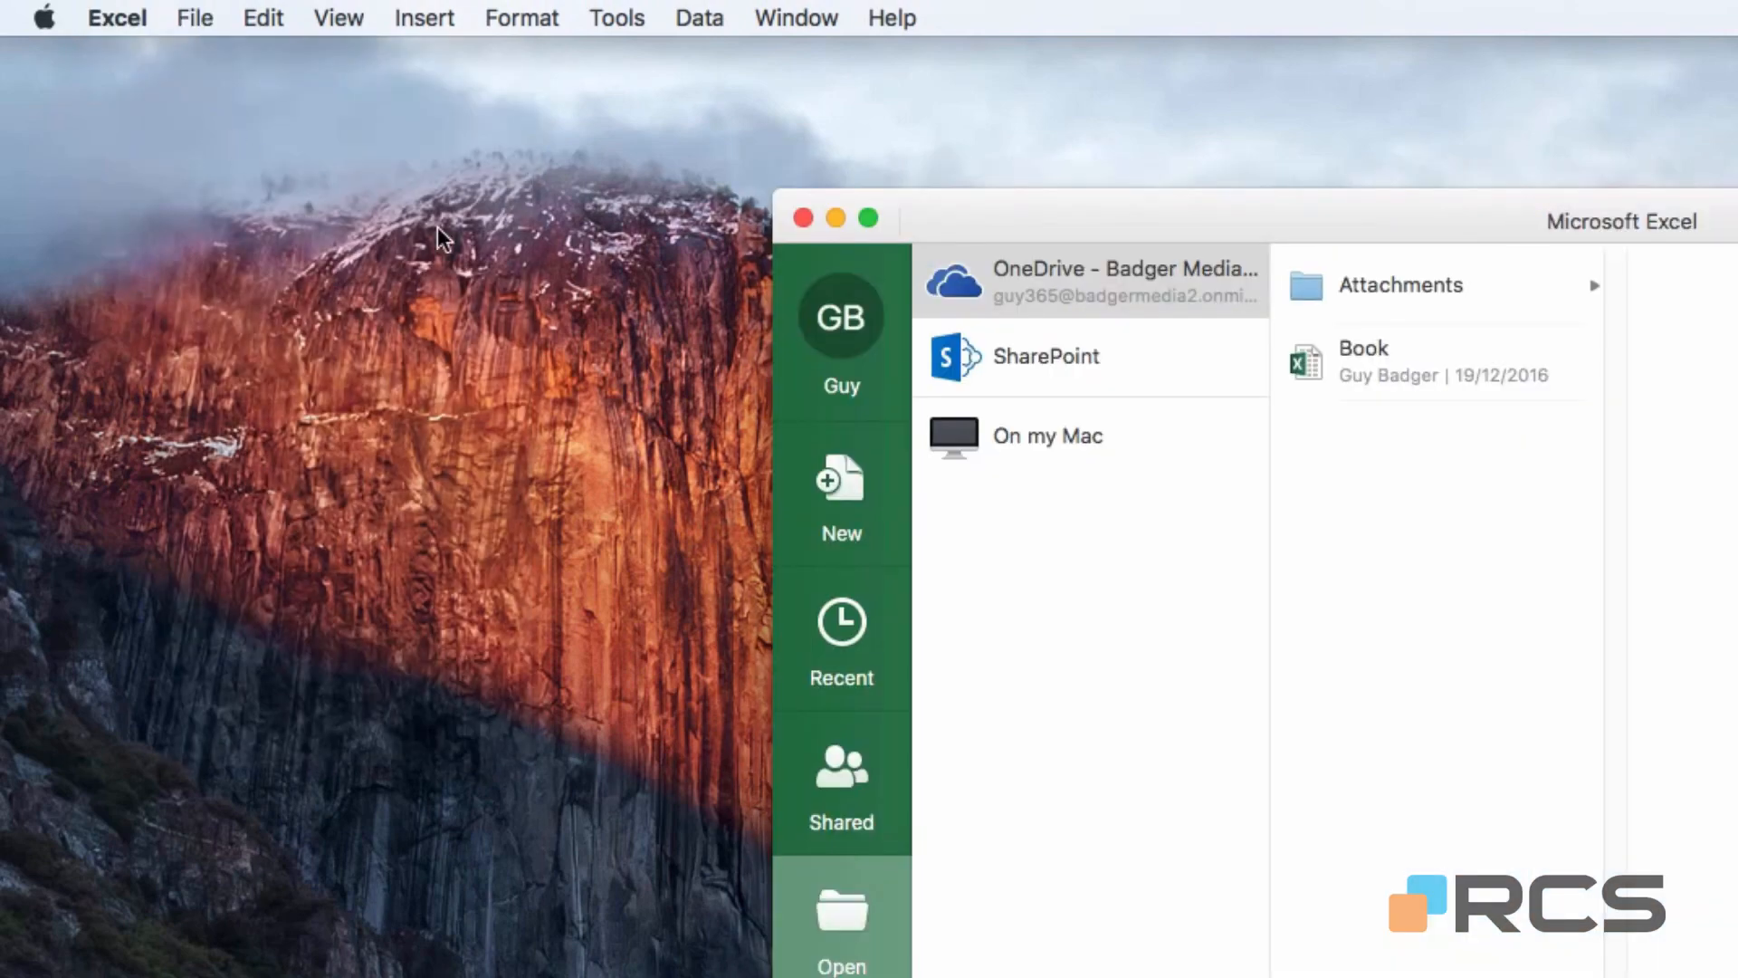
click(989, 435)
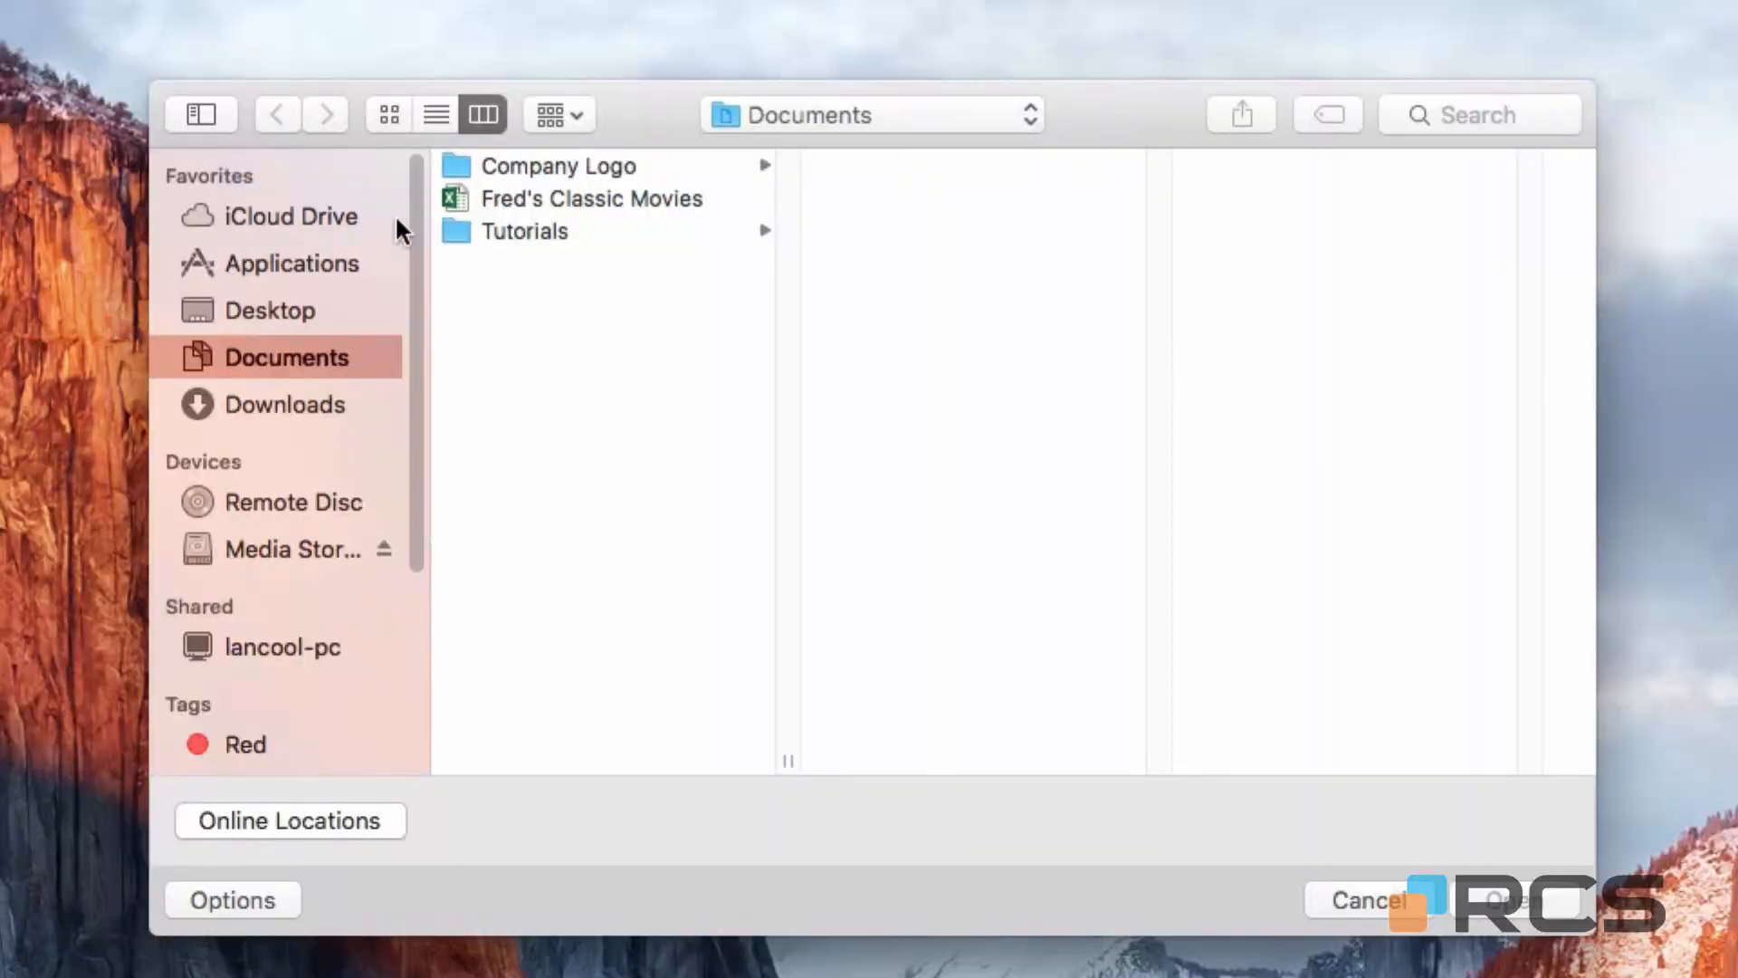
click(568, 197)
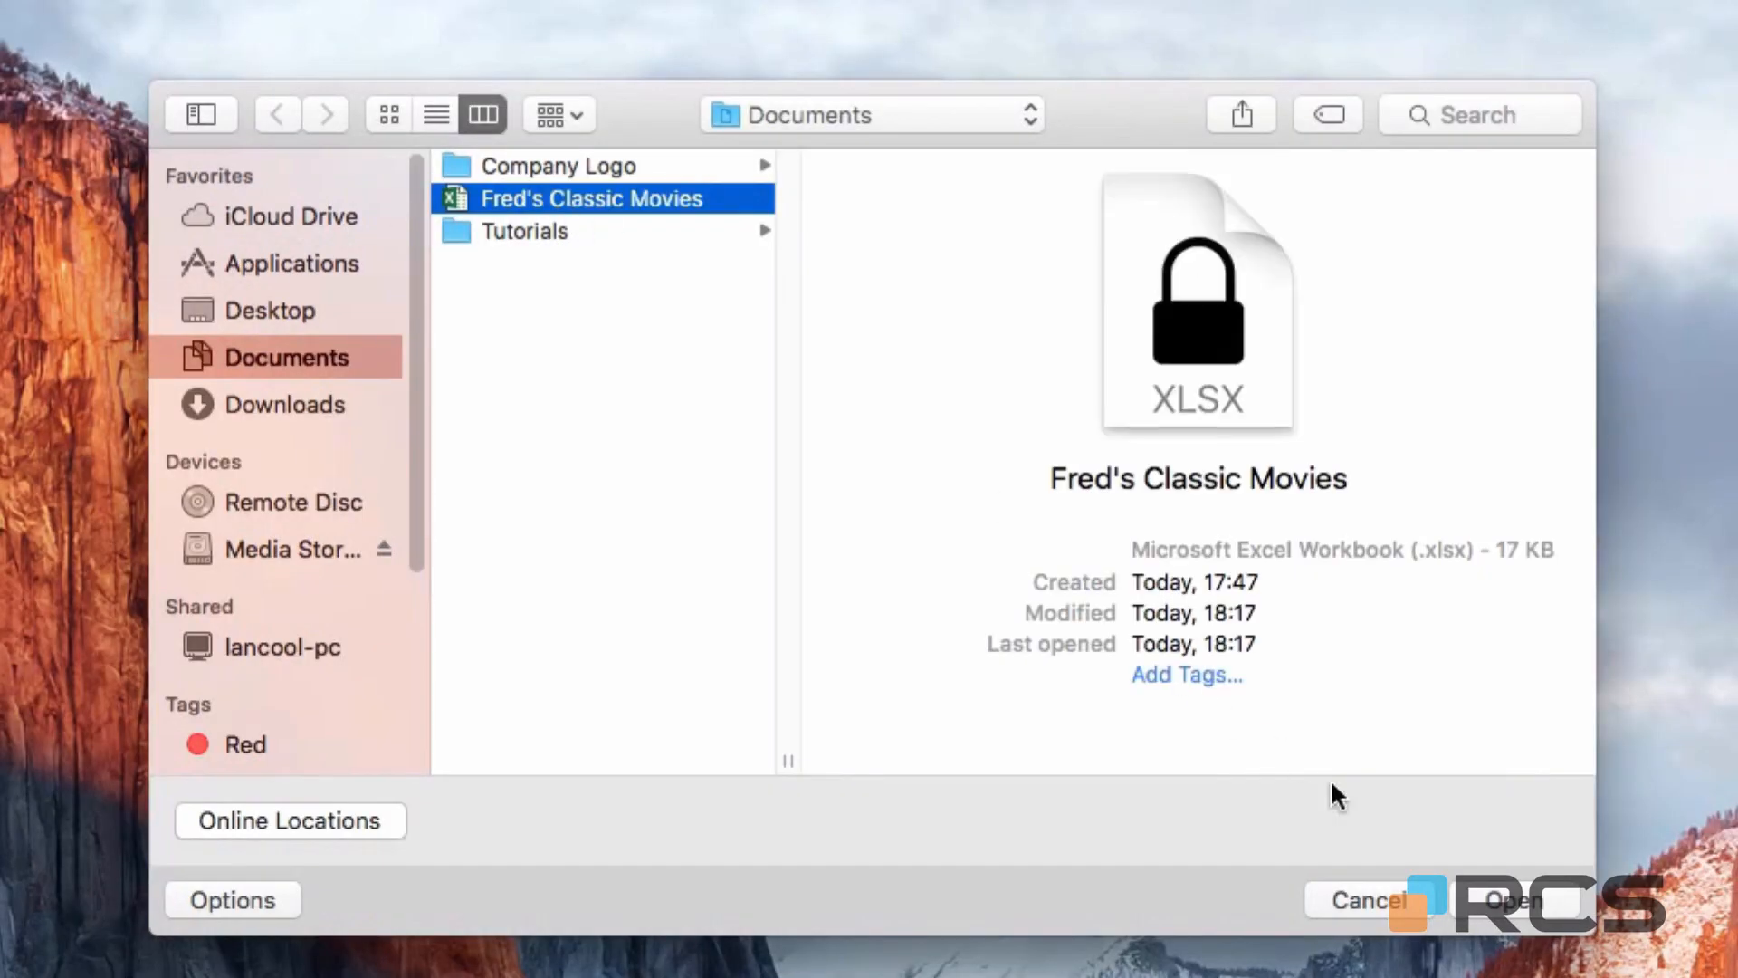
click(1504, 901)
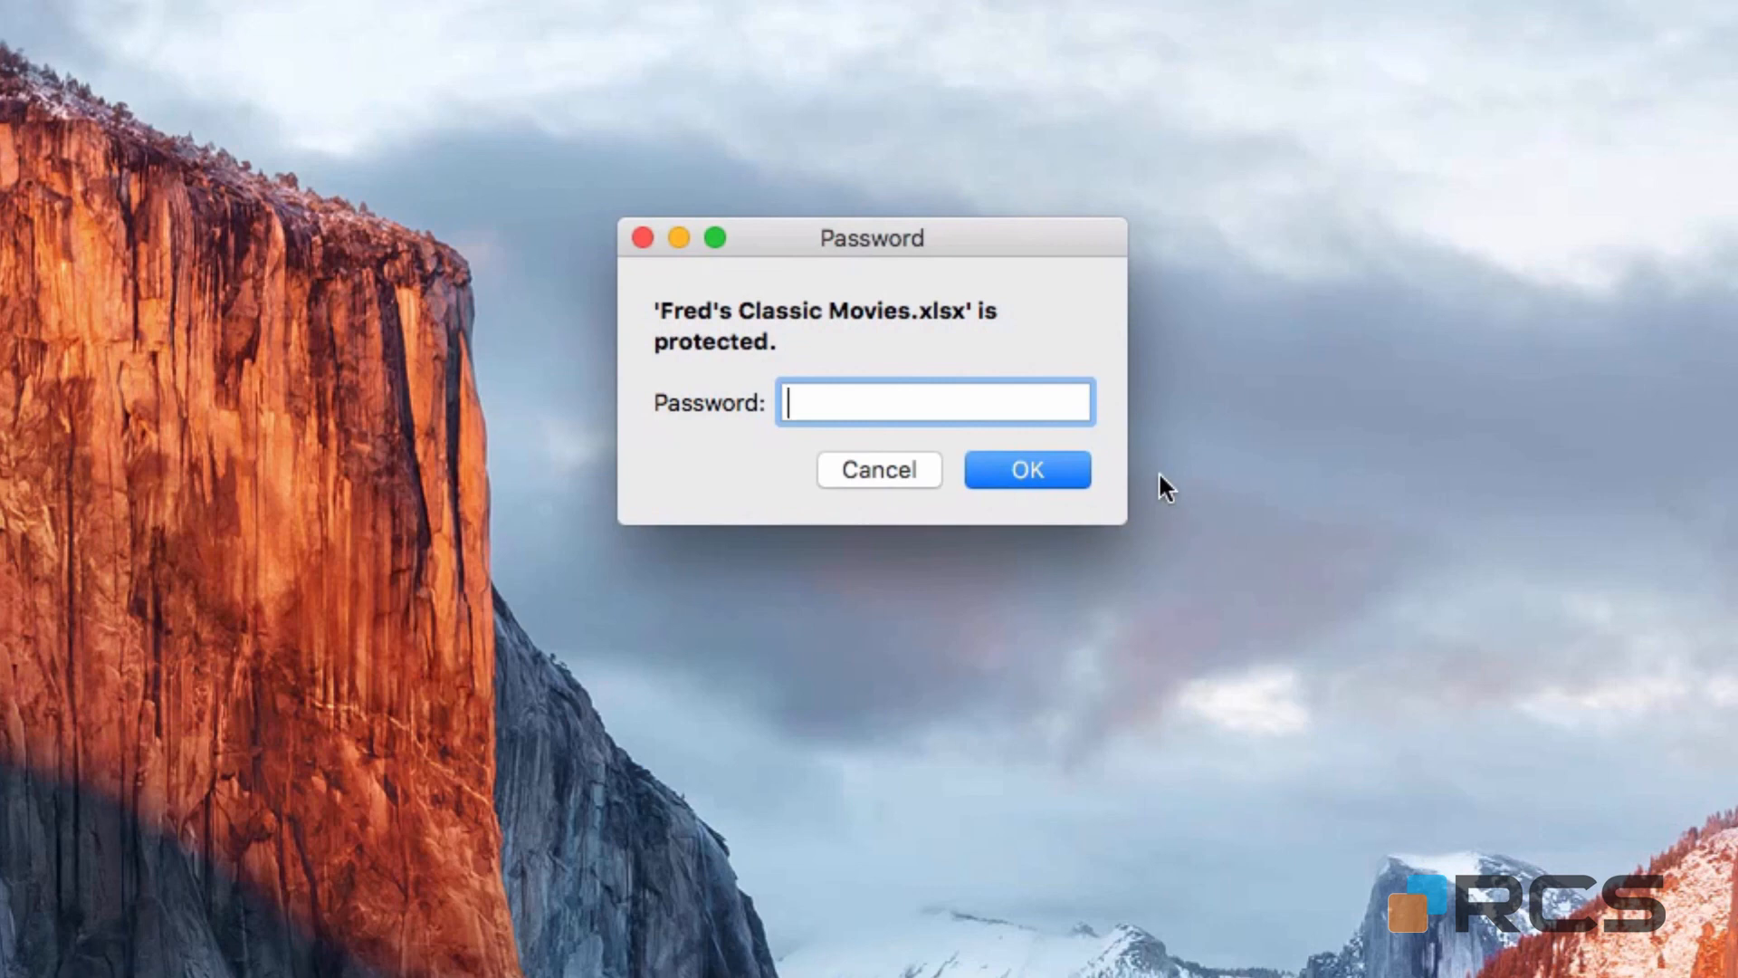
text(••••)
key(Return)
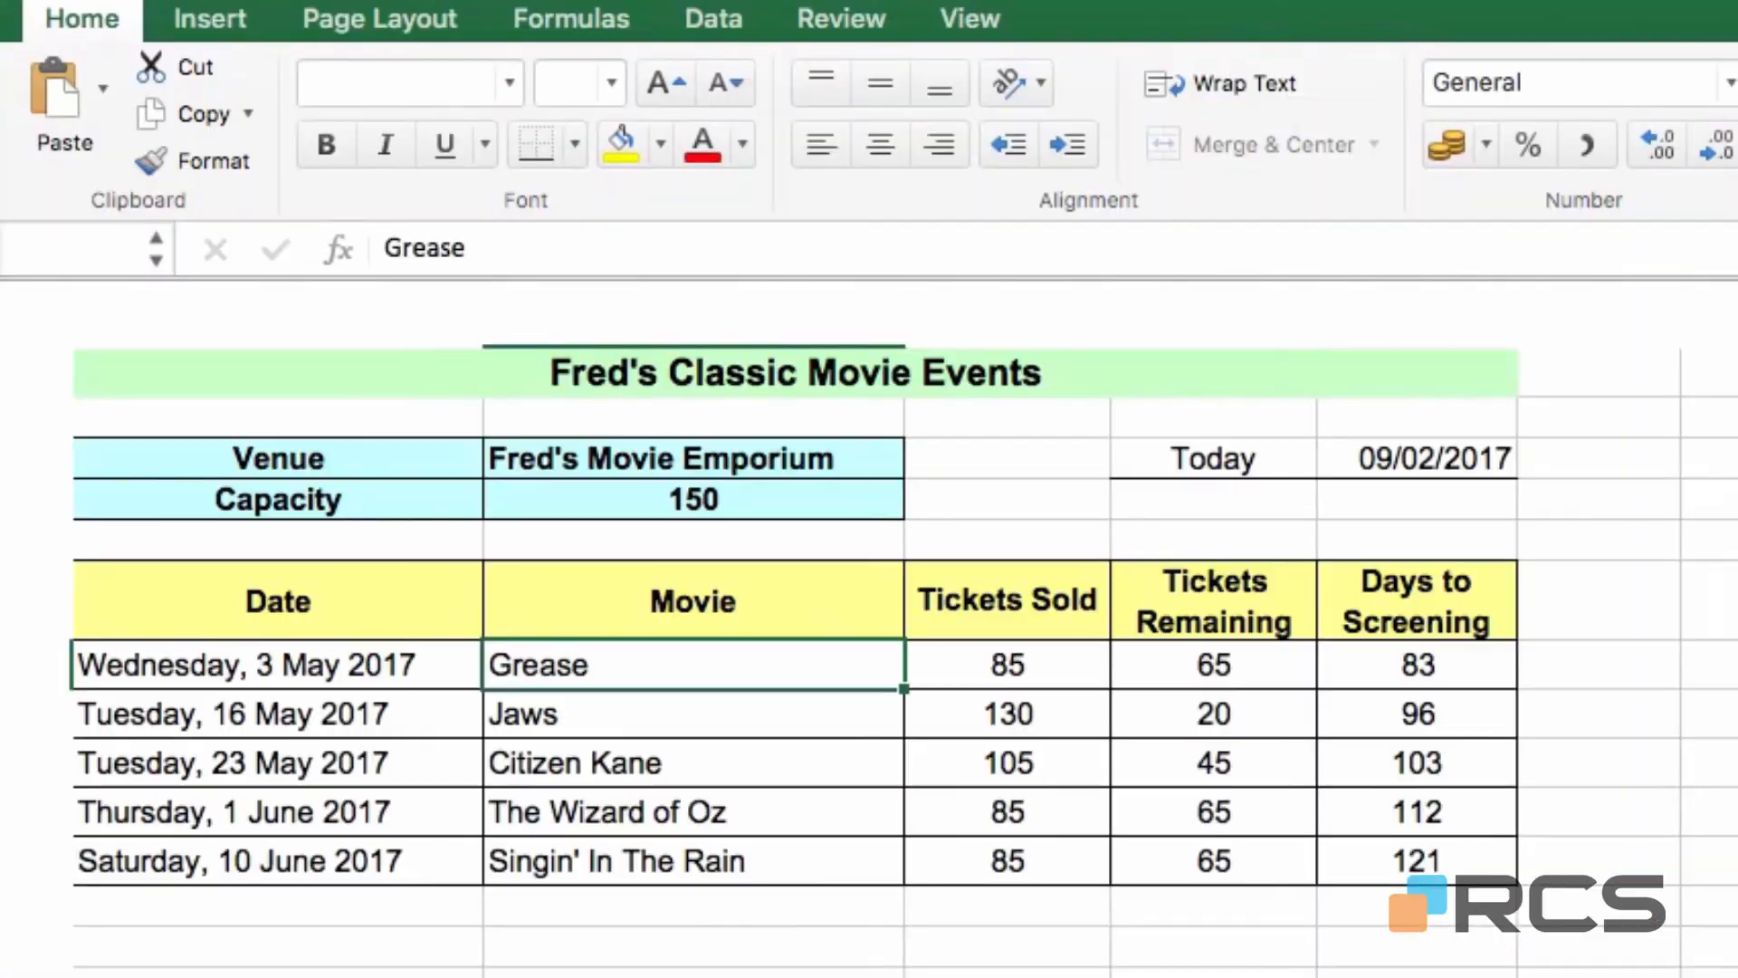